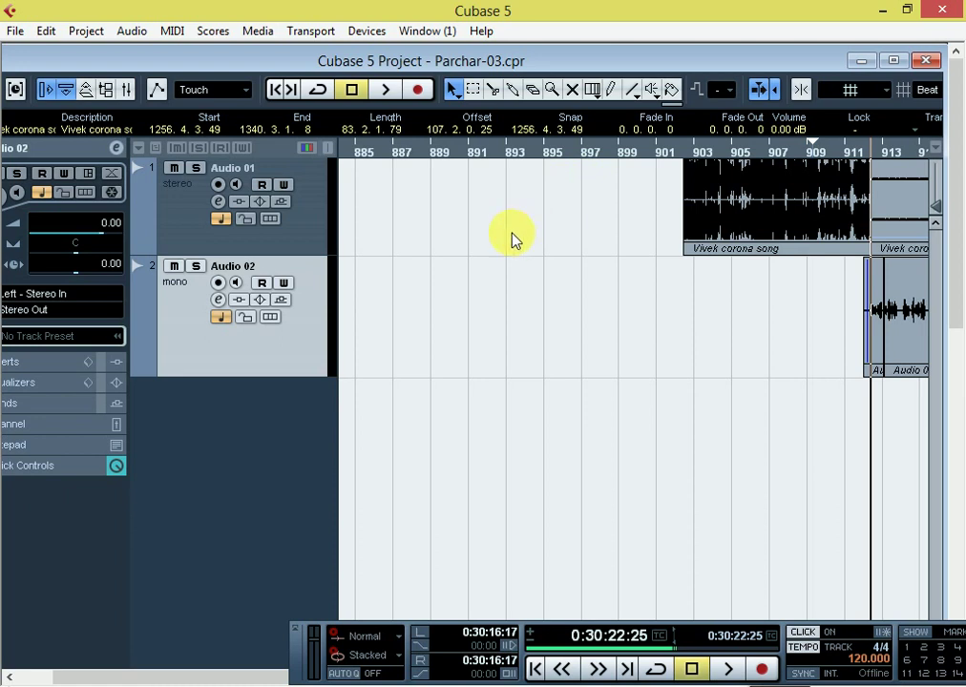
Examine how the song clips on Audio 01 line up with the voice recordings on Audio 02 around bar 912.
{"action": "left_click_drag", "start_coordinate": [523, 145], "coordinate": [565, 205]}
{"action": "key", "text": "g"}
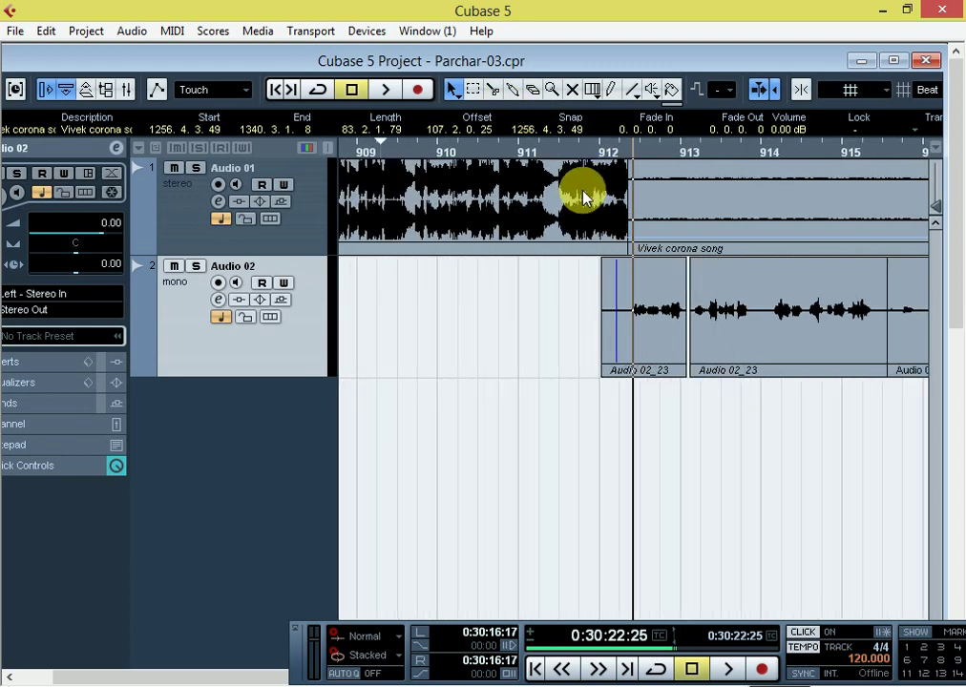
{"action": "key", "text": "h"}
{"action": "key", "text": "h"}
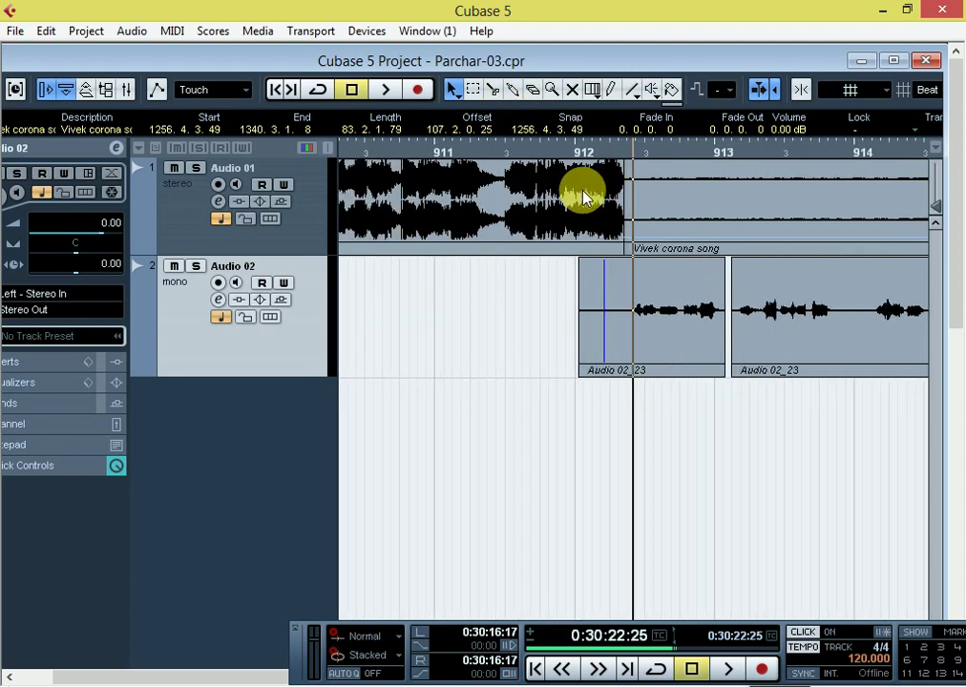
{"action": "key", "text": "g"}
{"action": "key", "text": "g"}
{"action": "key", "text": "g"}
{"action": "key", "text": "g"}
{"action": "key", "text": "g"}
{"action": "key", "text": "g"}
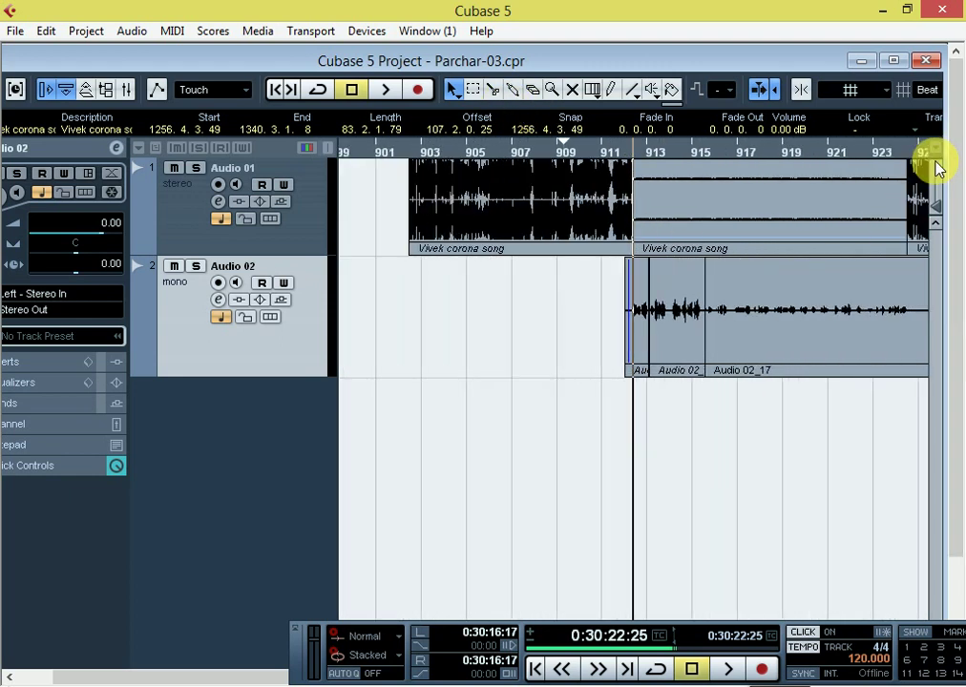
{"action": "key", "text": "g"}
{"action": "key", "text": "g"}
{"action": "key", "text": "g"}
{"action": "key", "text": "g"}
{"action": "key", "text": "g"}
{"action": "key", "text": "g"}
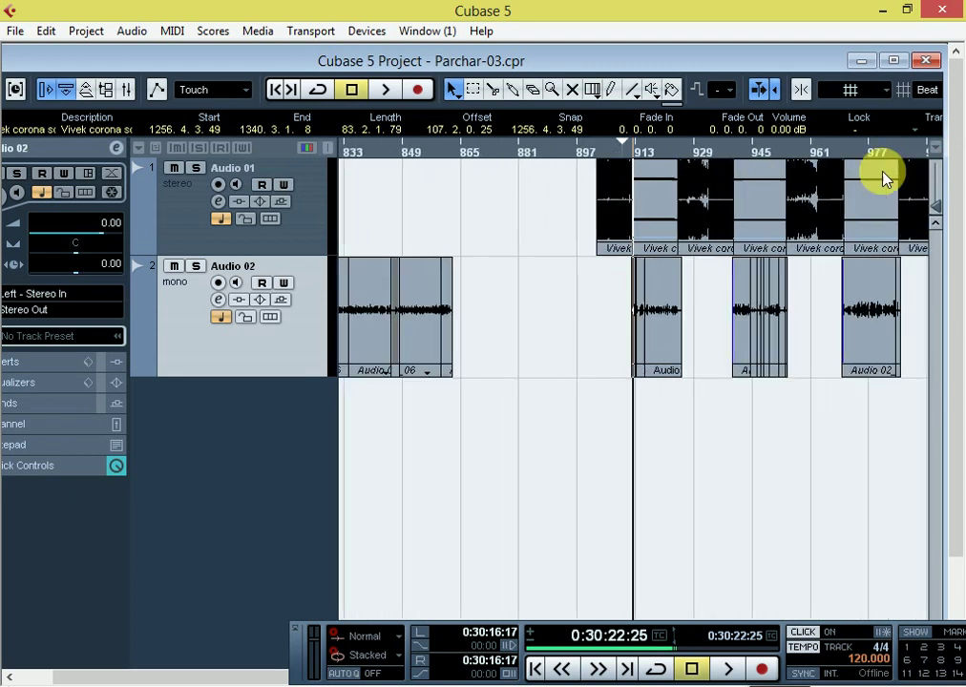
{"action": "key", "text": "g"}
{"action": "key", "text": "h"}
{"action": "key", "text": "h"}
{"action": "key", "text": "h"}
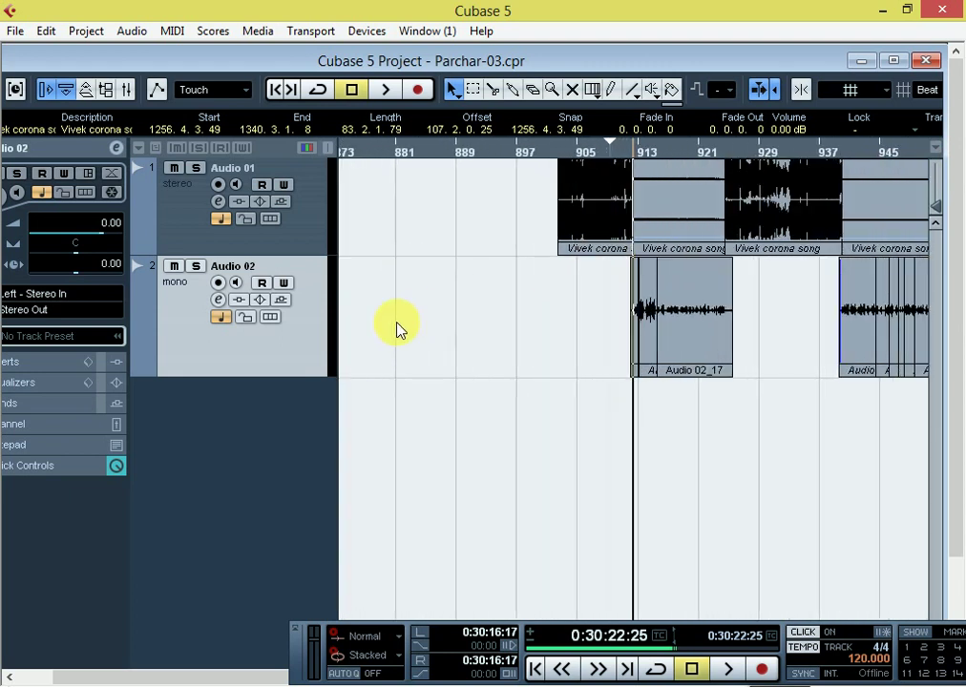
{"action": "key", "text": "h"}
{"action": "key", "text": "h"}
{"action": "key", "text": "h"}
{"action": "key", "text": "h"}
{"action": "key", "text": "h"}
{"action": "key", "text": "h"}
{"action": "key", "text": "h"}
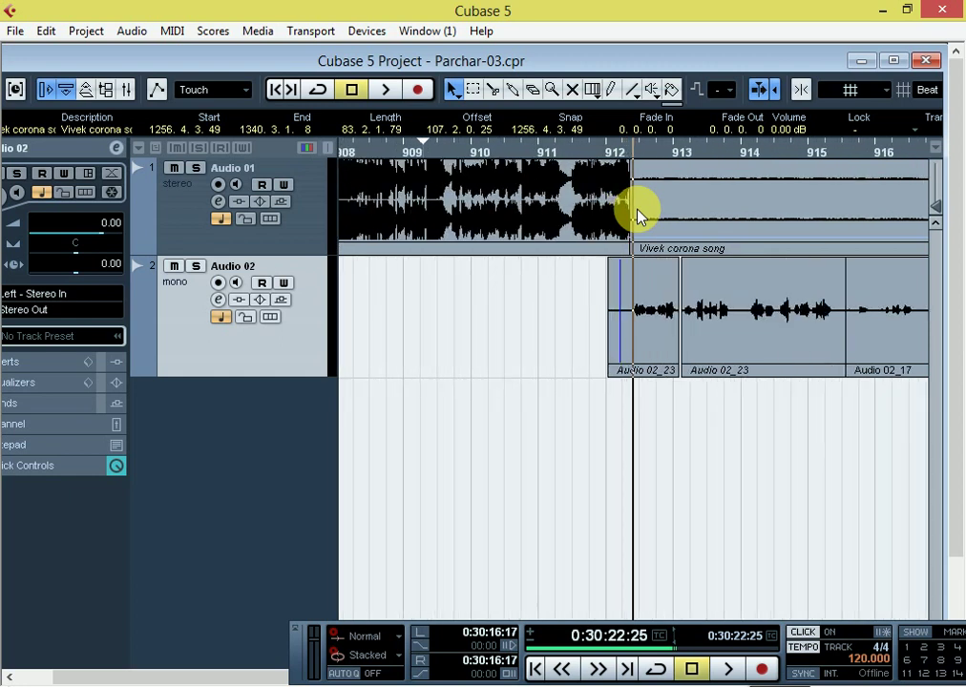
{"action": "key", "text": "h"}
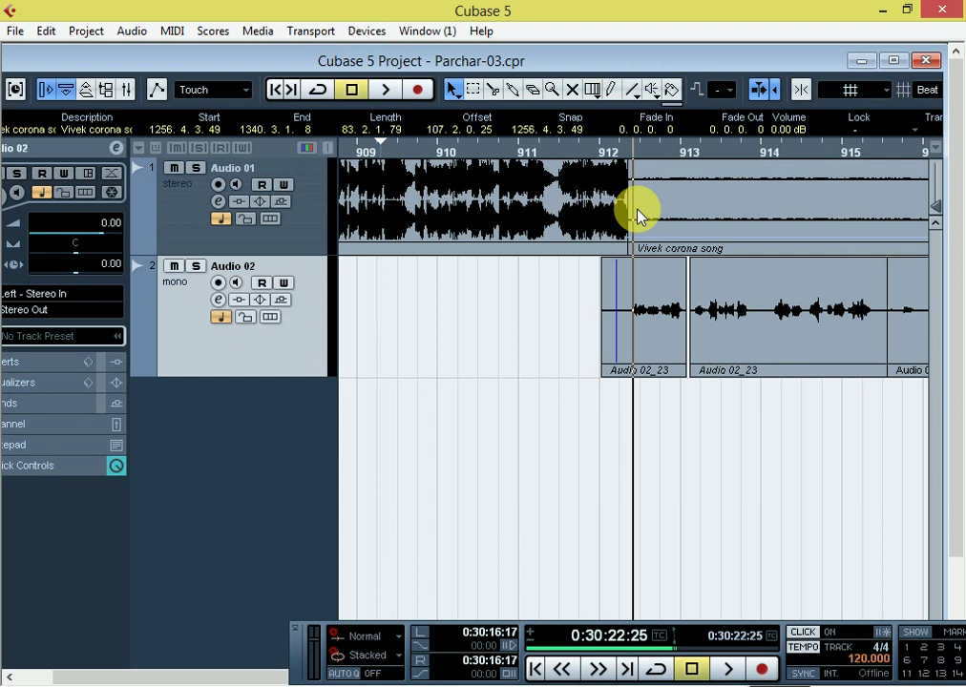
Mute the Audio 01 track and select its first song clip, between bars 902 and 912.
{"action": "left_click", "coordinate": [174, 170]}
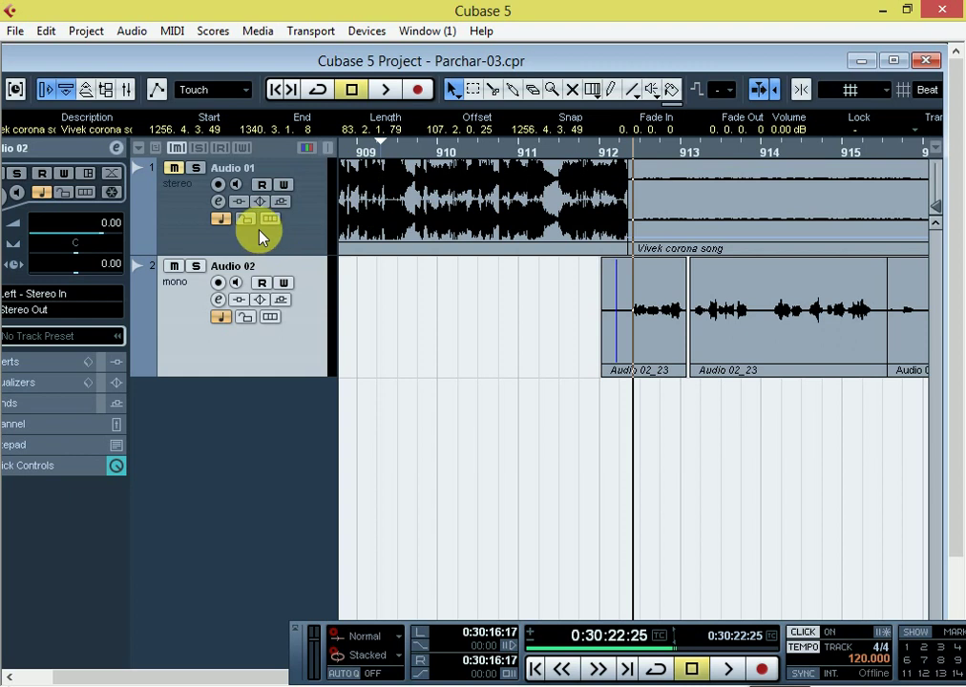
{"action": "key", "text": "g"}
{"action": "key", "text": "g"}
{"action": "key", "text": "g"}
{"action": "key", "text": "g"}
{"action": "key", "text": "g"}
{"action": "key", "text": "g"}
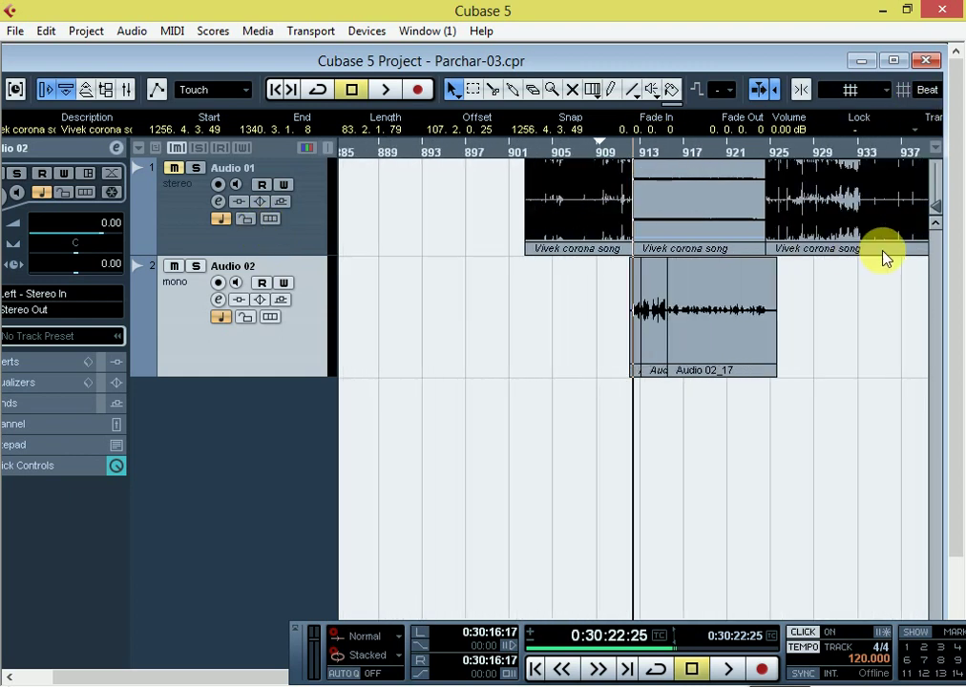
{"action": "key", "text": "g"}
{"action": "key", "text": "g"}
{"action": "key", "text": "g"}
{"action": "key", "text": "g"}
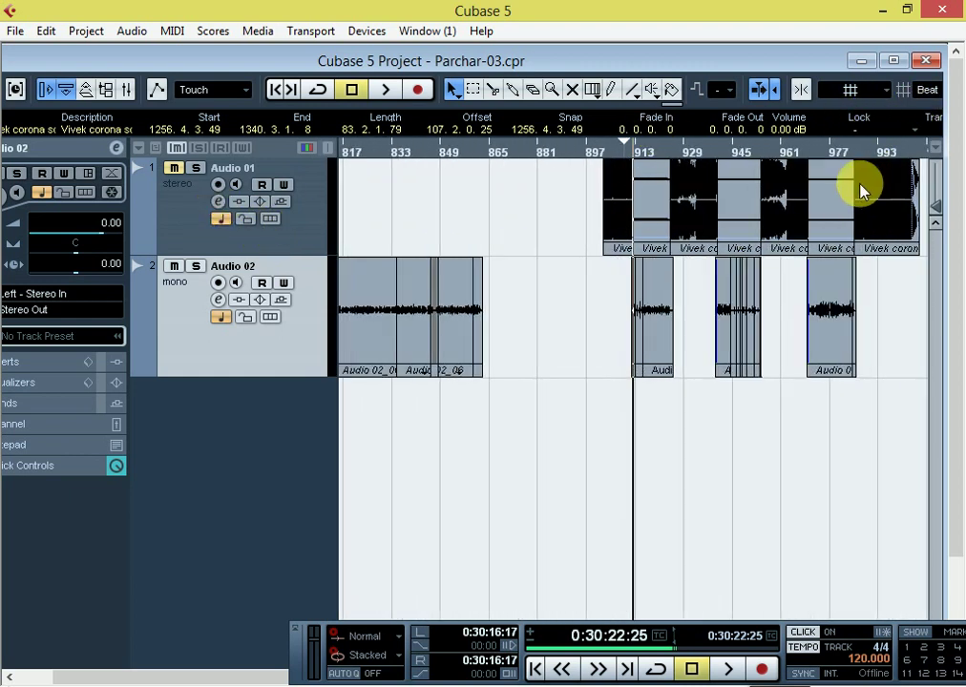
{"action": "key", "text": "g"}
{"action": "key", "text": "h"}
{"action": "key", "text": "h"}
{"action": "key", "text": "h"}
{"action": "key", "text": "h"}
{"action": "key", "text": "h"}
{"action": "key", "text": "h"}
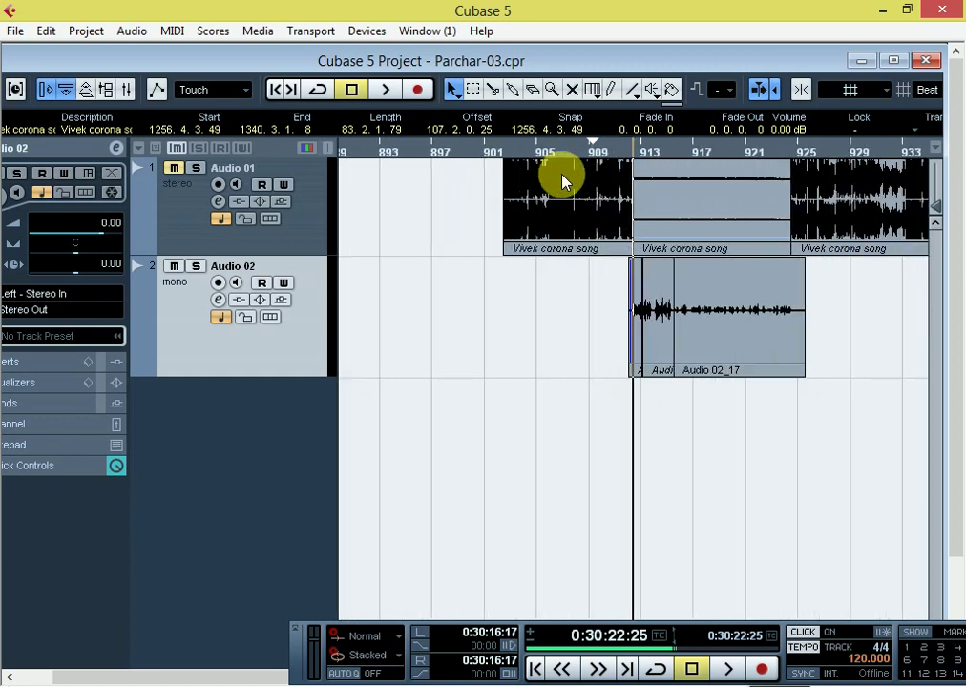
{"action": "key", "text": "h"}
{"action": "key", "text": "h"}
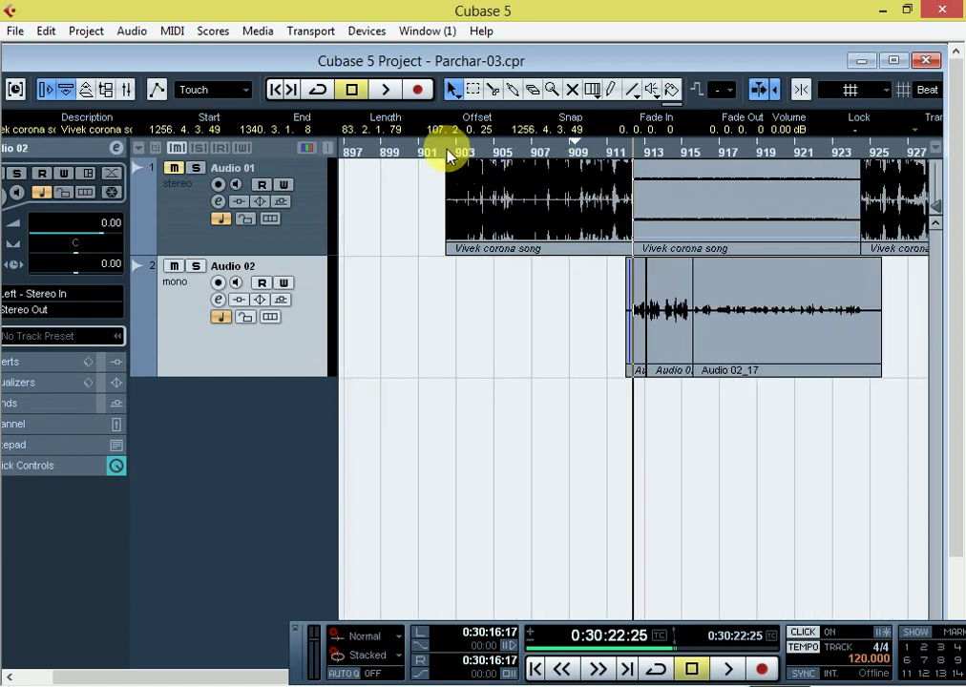
{"action": "left_click_drag", "start_coordinate": [430, 178], "coordinate": [621, 334]}
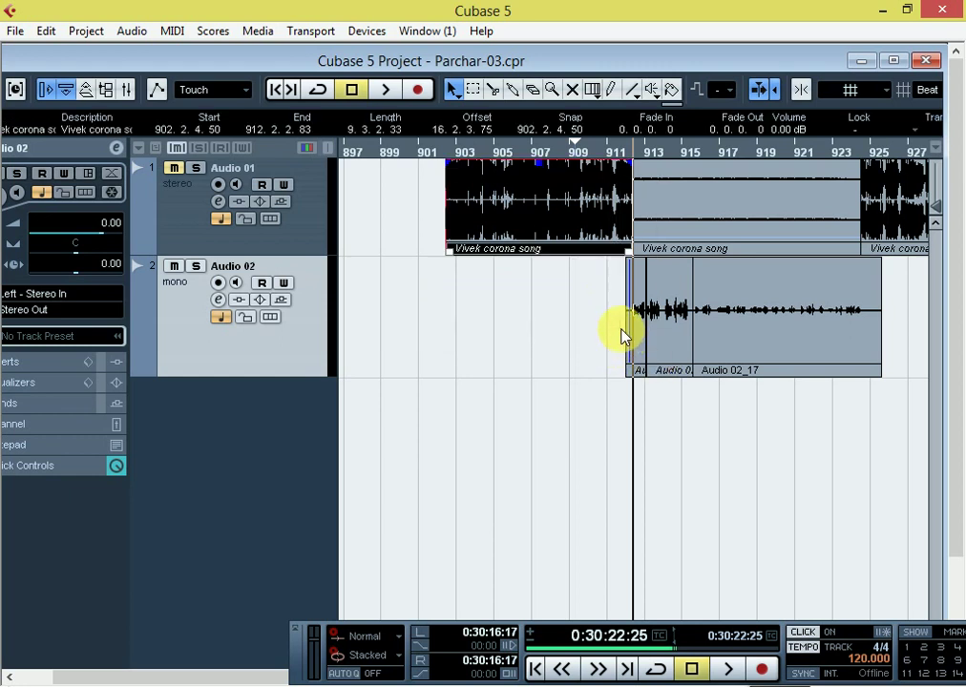
Select the reduced-volume song clip between bars 912 and 924 on Audio 01.
{"action": "key", "text": "g"}
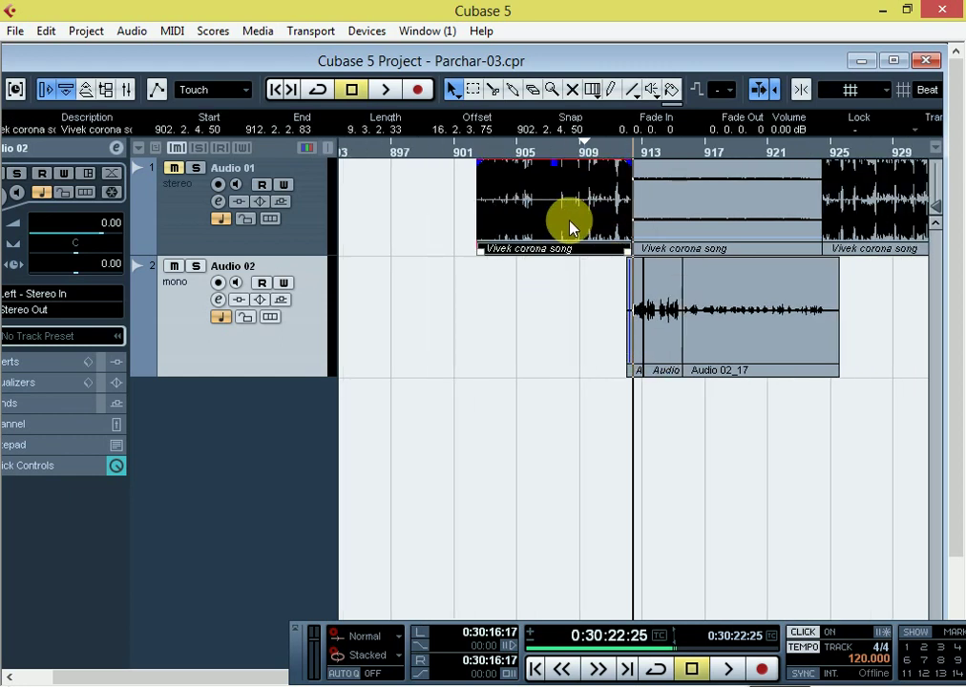
{"action": "key", "text": "h"}
{"action": "key", "text": "h"}
{"action": "key", "text": "h"}
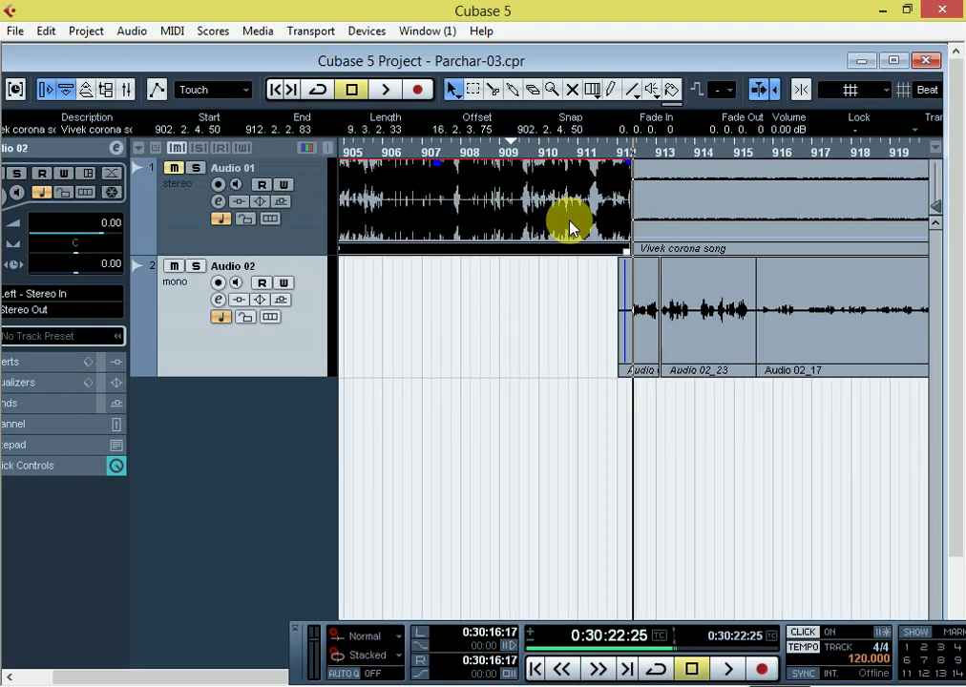
{"action": "key", "text": "g"}
{"action": "key", "text": "g"}
{"action": "key", "text": "g"}
{"action": "key", "text": "g"}
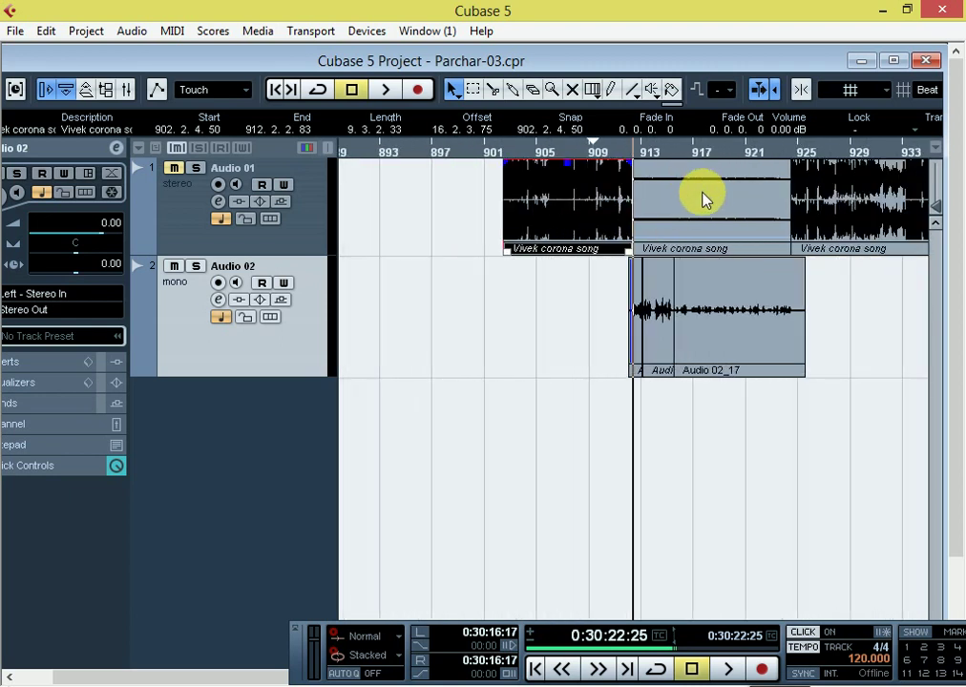
{"action": "left_click", "coordinate": [785, 217]}
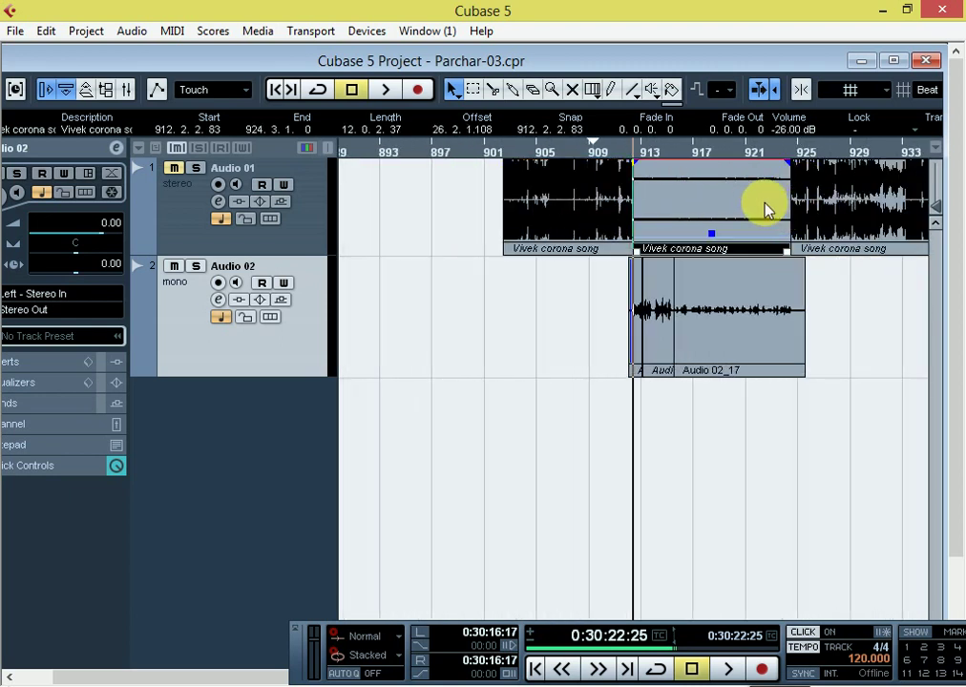
Activate the Split tool and place the playhead at 0:31:46:07, near the end of the second reduced-volume song clip.
{"action": "key", "text": "g"}
{"action": "key", "text": "g"}
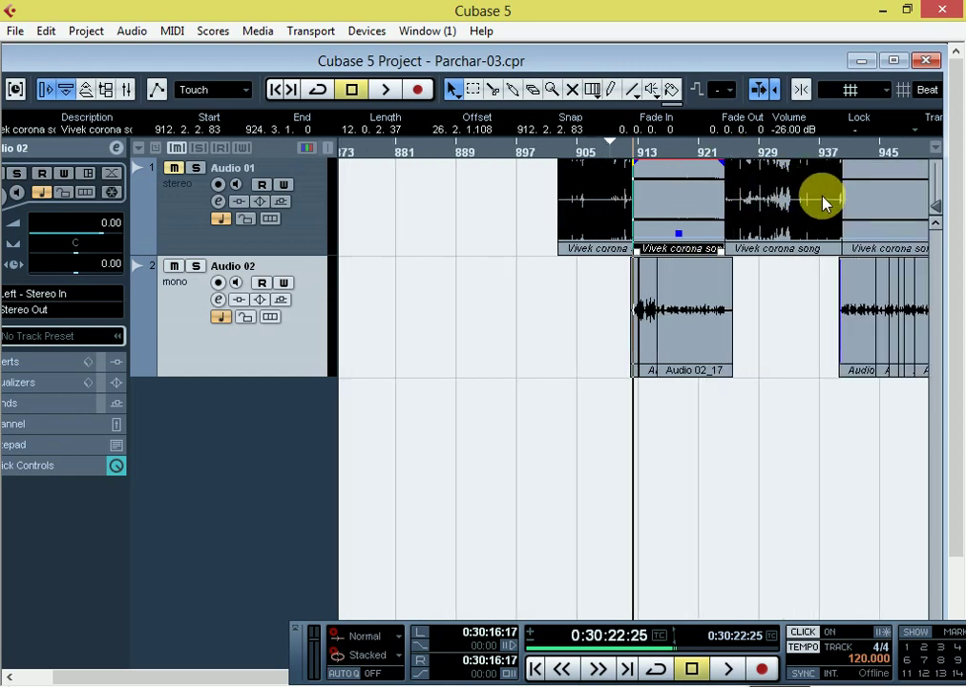
{"action": "key", "text": "g"}
{"action": "key", "text": "g"}
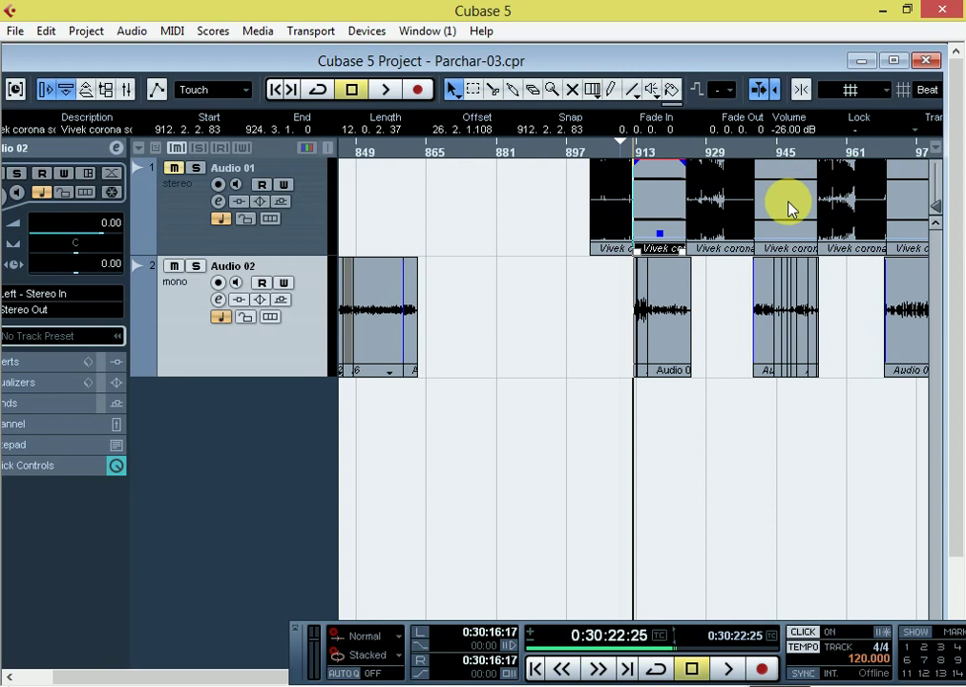
{"action": "key", "text": "g"}
{"action": "key", "text": "g"}
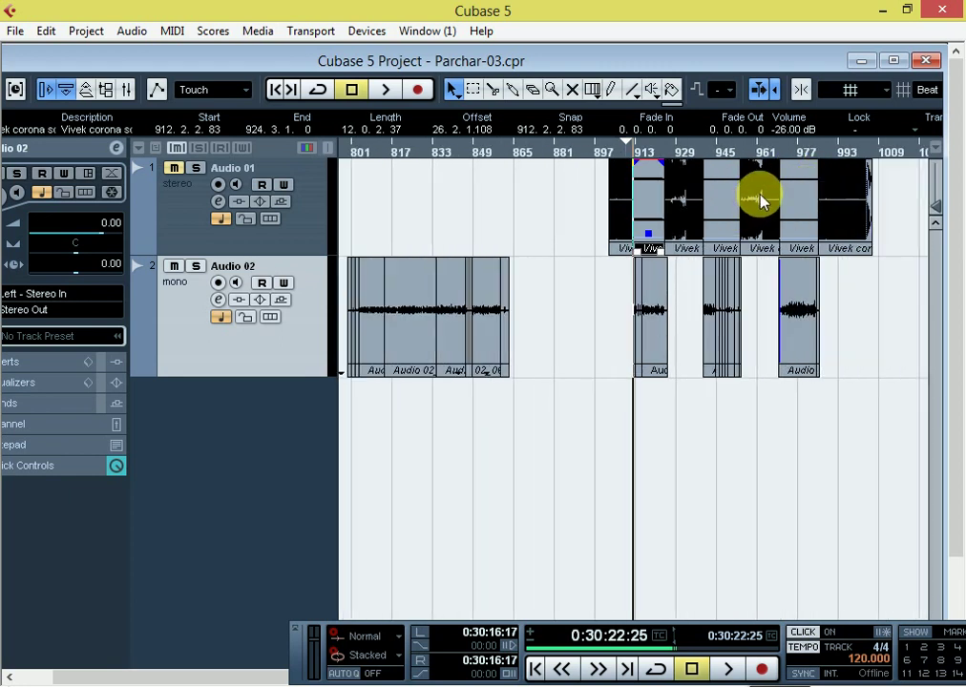
{"action": "key", "text": "h"}
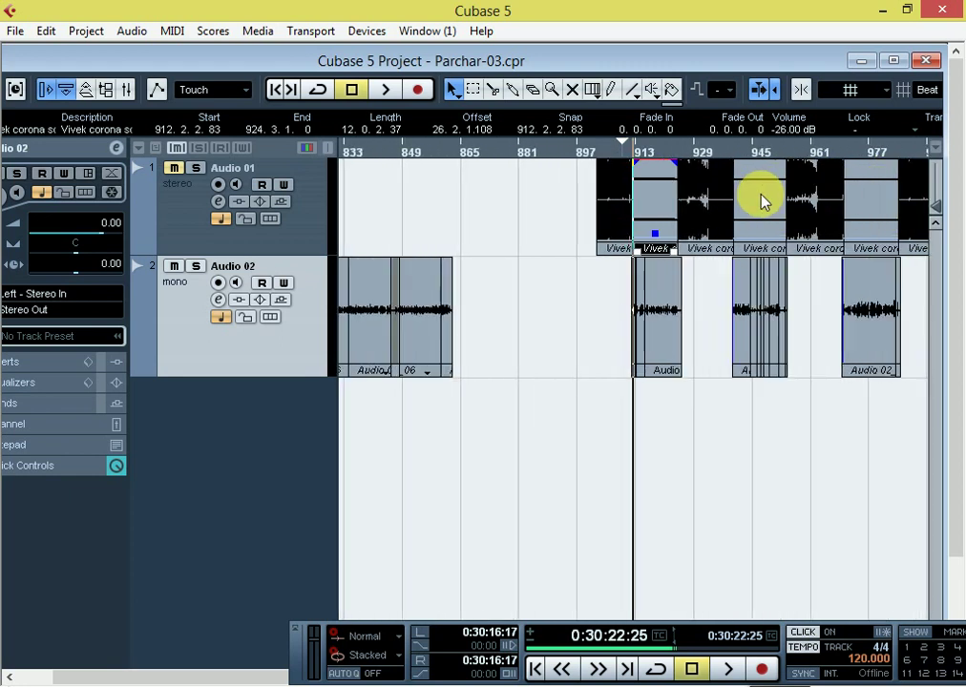
{"action": "left_click", "coordinate": [491, 88]}
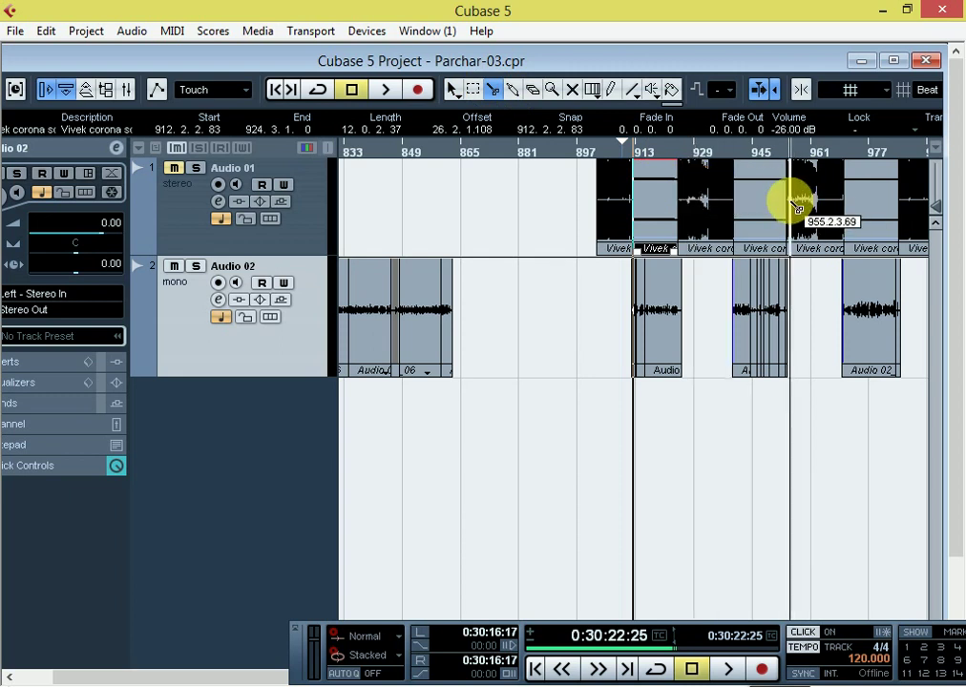
{"action": "key", "text": "h"}
{"action": "key", "text": "g"}
{"action": "key", "text": "g"}
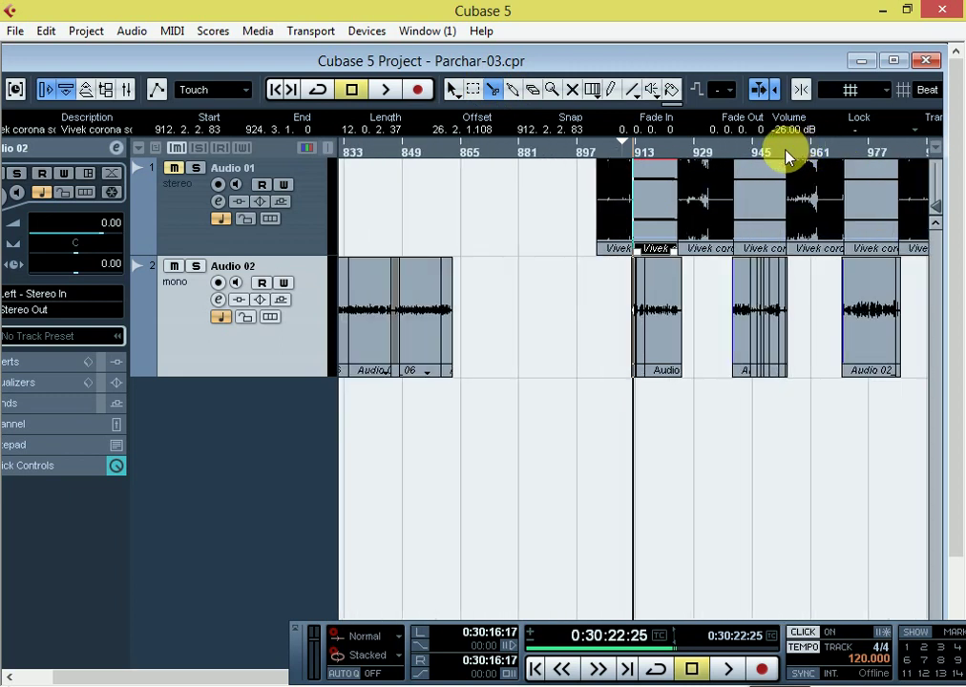
{"action": "left_click", "coordinate": [786, 152]}
{"action": "key", "text": "h"}
{"action": "key", "text": "h"}
{"action": "key", "text": "h"}
{"action": "key", "text": "h"}
{"action": "key", "text": "h"}
{"action": "key", "text": "h"}
{"action": "key", "text": "h"}
{"action": "key", "text": "h"}
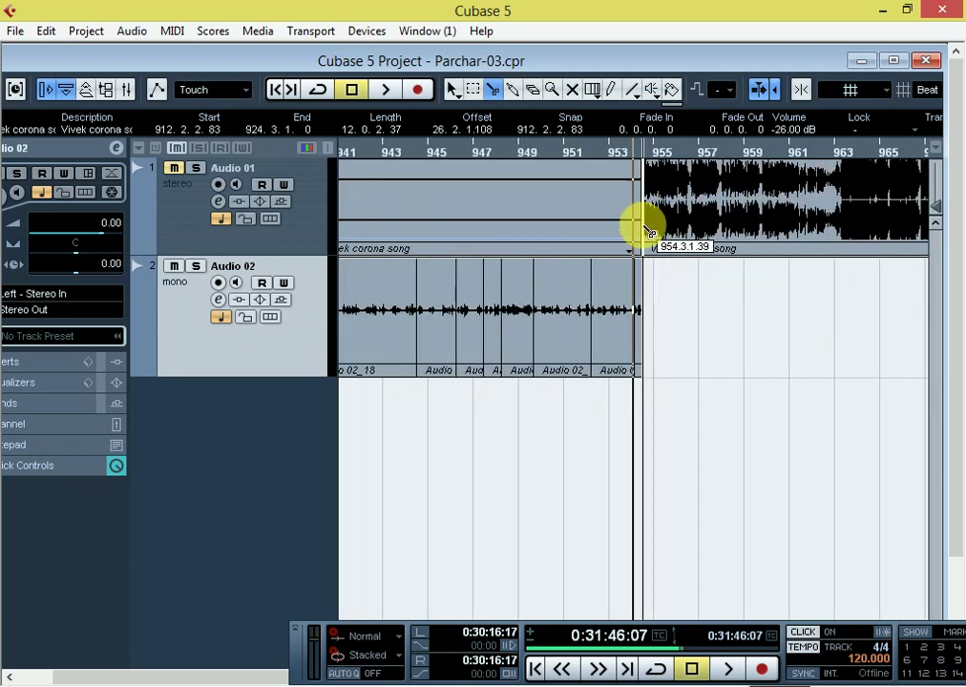
Turn on Snap for the project's editing.
{"action": "key", "text": "g"}
{"action": "key", "text": "g"}
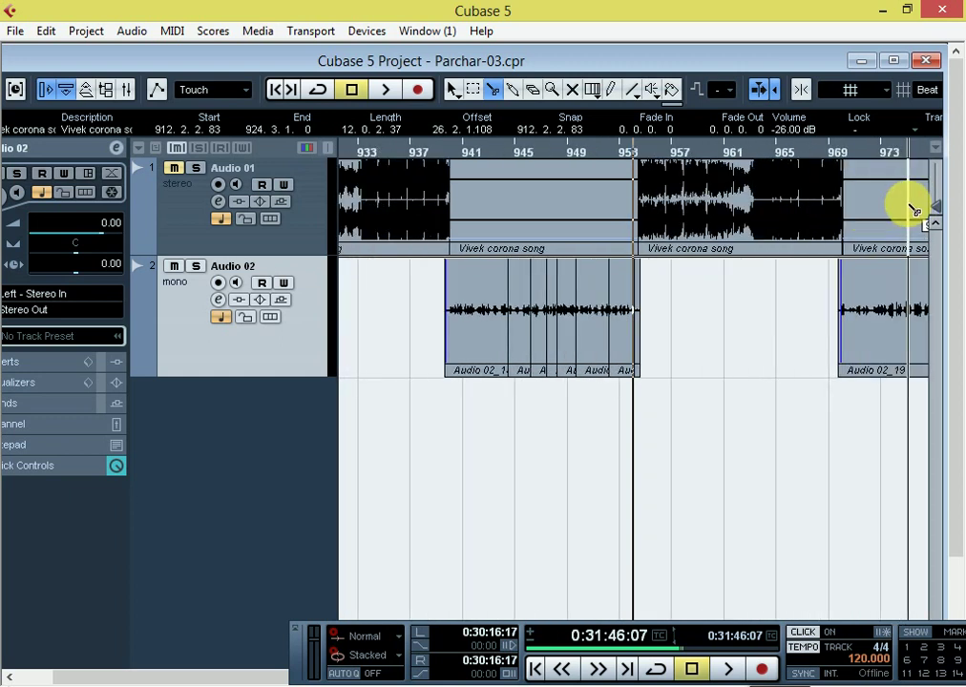
{"action": "key", "text": "g"}
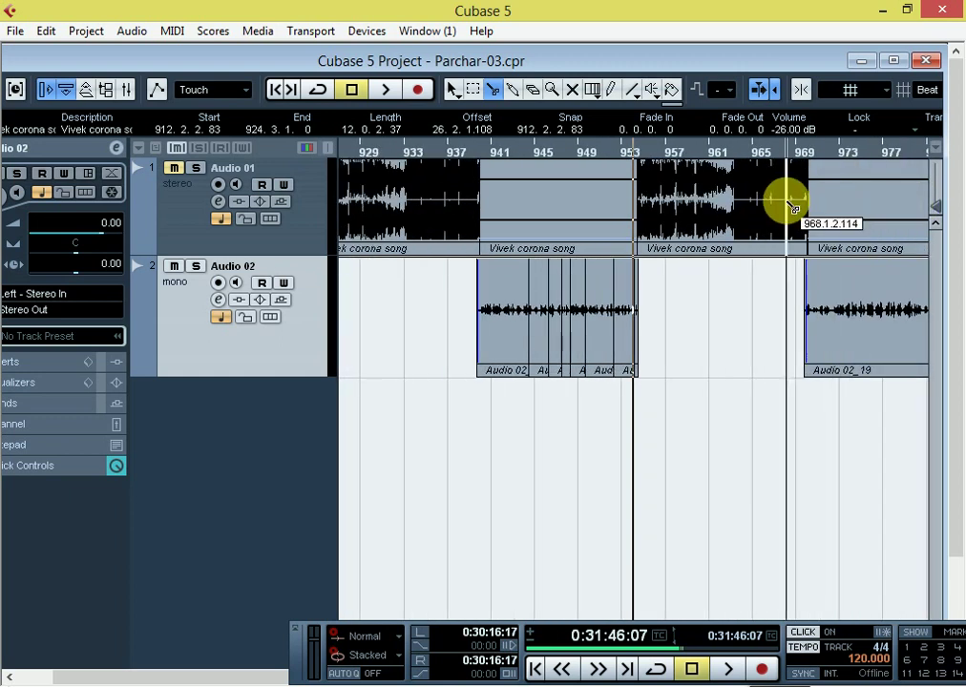
{"action": "left_click", "coordinate": [804, 92]}
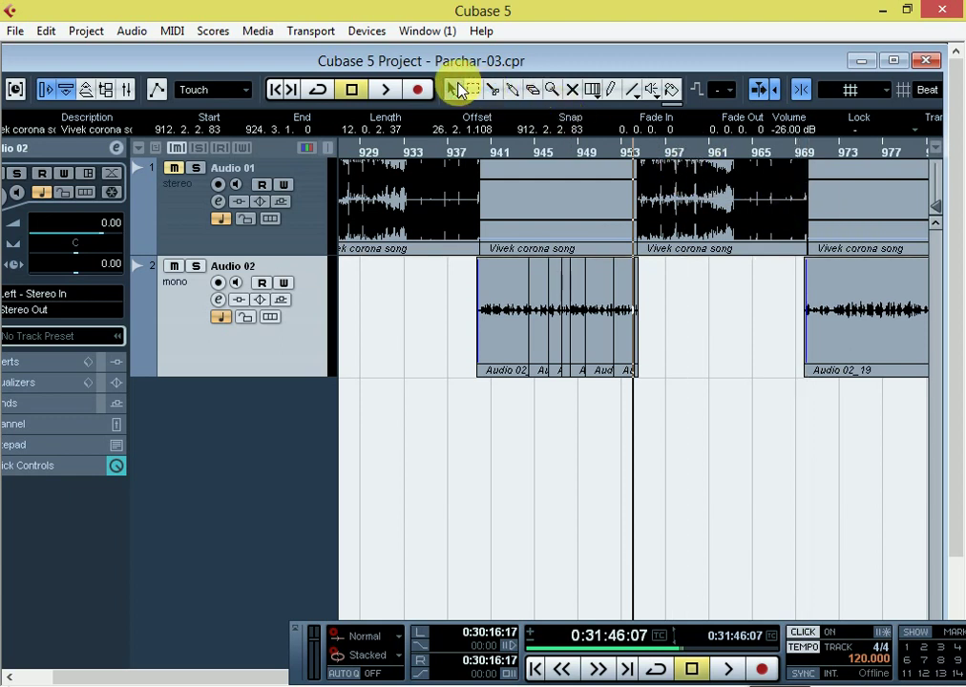
Move the playhead to 0:32:19:00, near the start of the third voice recording, with the Object Selection tool active.
{"action": "key", "text": "g"}
{"action": "key", "text": "g"}
{"action": "key", "text": "g"}
{"action": "key", "text": "g"}
{"action": "key", "text": "g"}
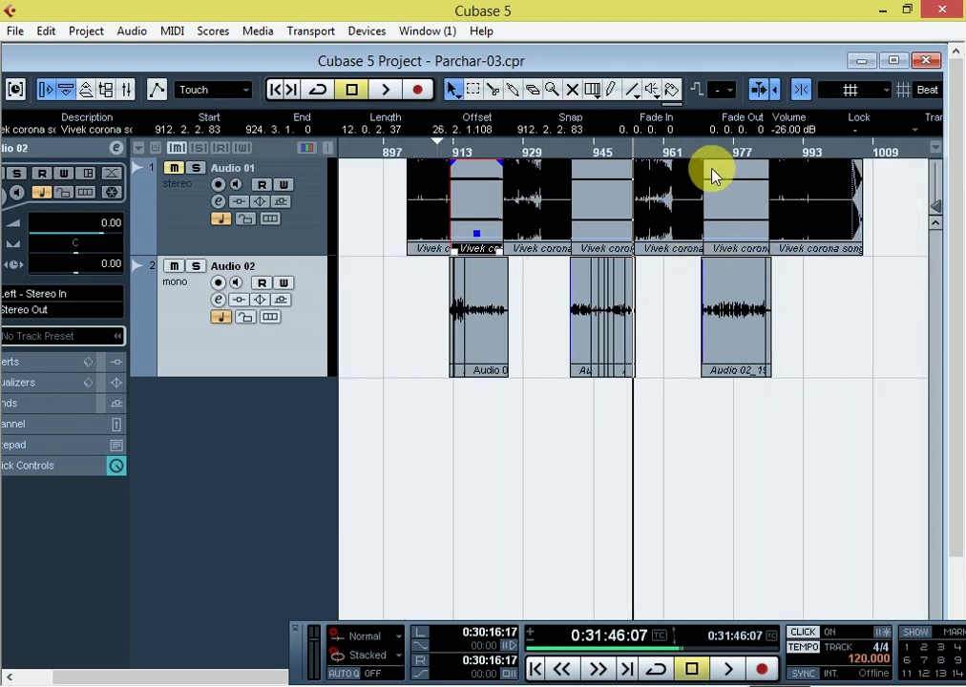
{"action": "key", "text": "h"}
{"action": "key", "text": "h"}
{"action": "key", "text": "h"}
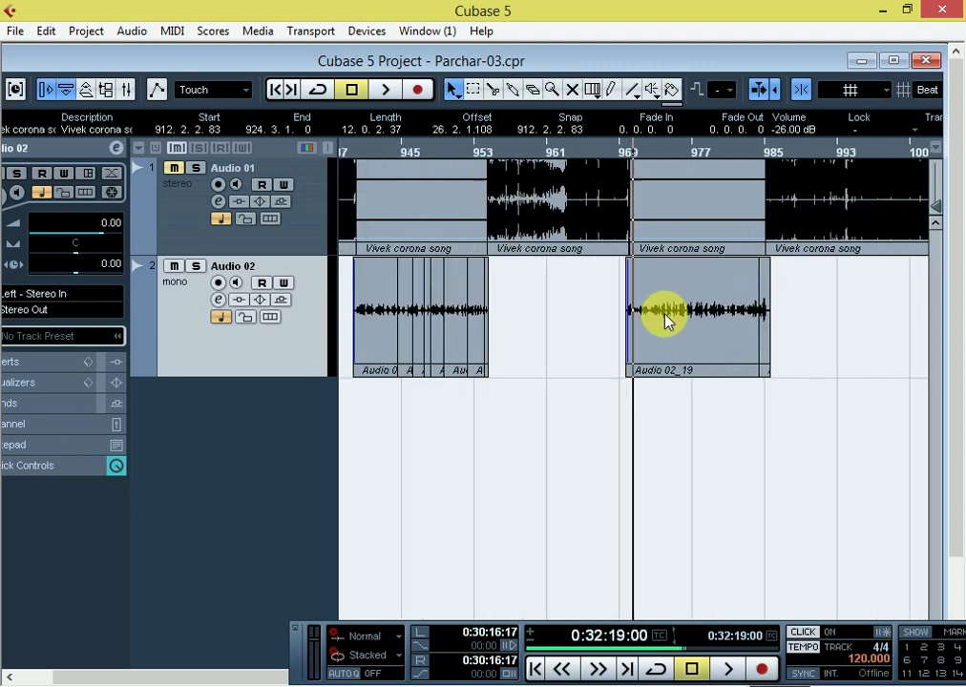
{"action": "key", "text": "h"}
{"action": "key", "text": "h"}
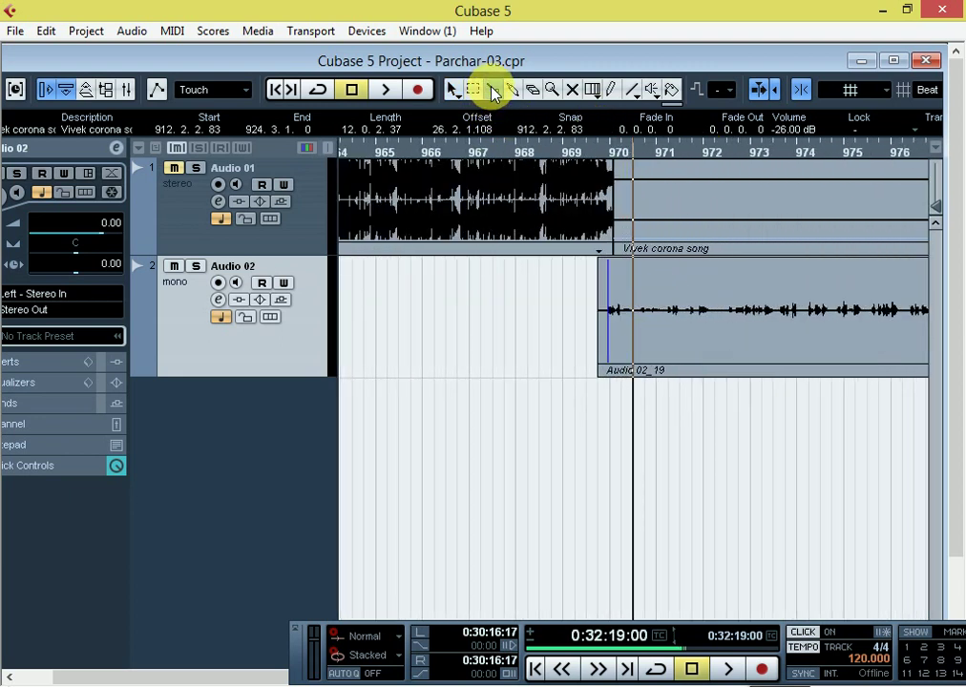
{"action": "left_click", "coordinate": [492, 90]}
{"action": "key", "text": "g"}
{"action": "key", "text": "g"}
{"action": "key", "text": "g"}
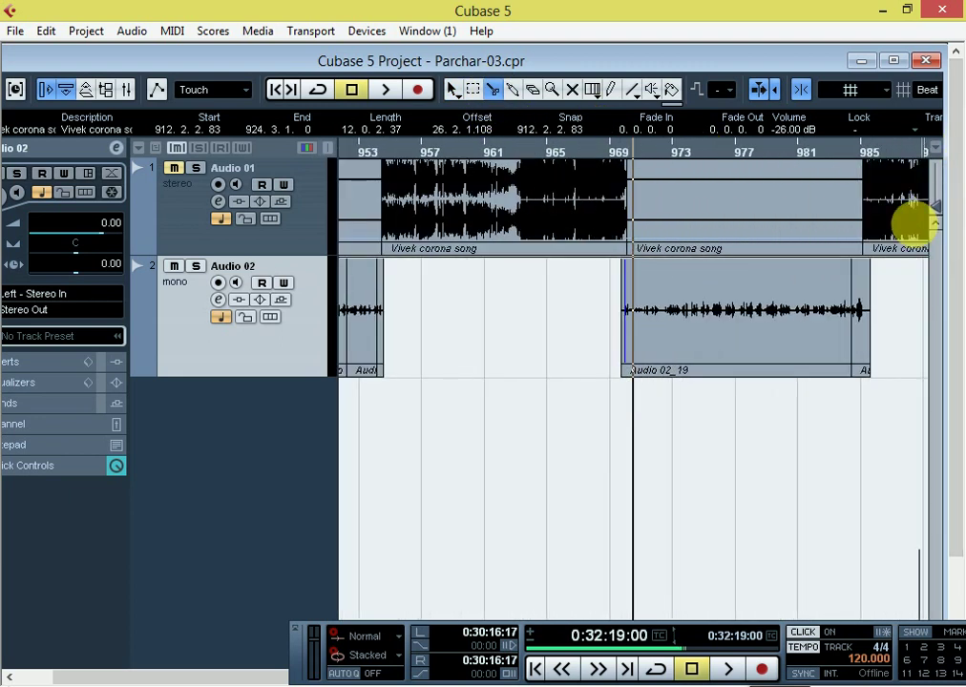
{"action": "left_click", "coordinate": [451, 89]}
Select the last song clip on Audio 01, which ends with the fade-out.
{"action": "key", "text": "g"}
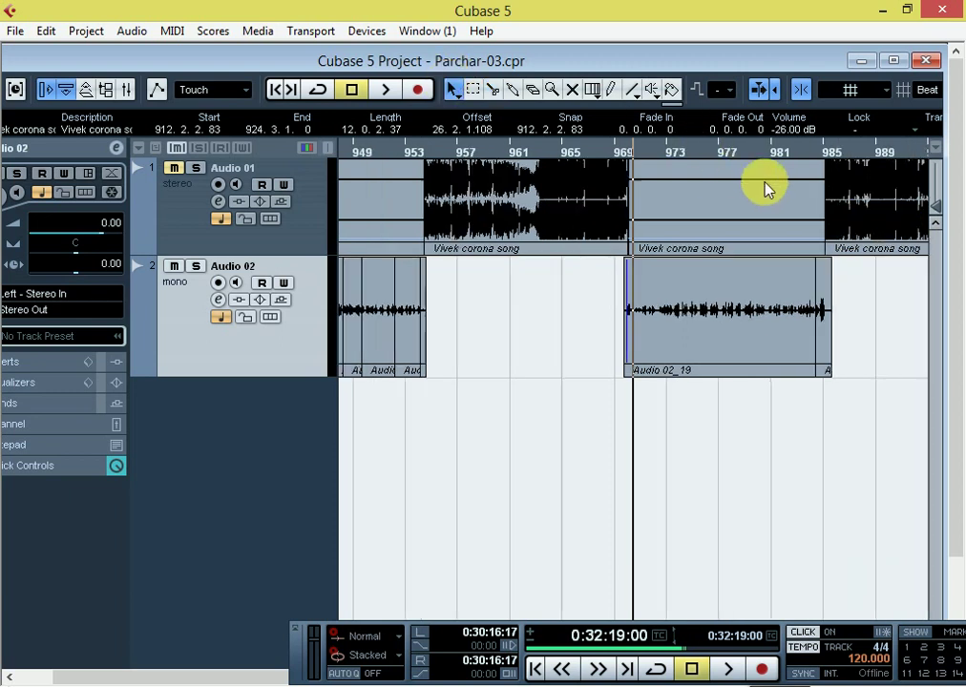
{"action": "key", "text": "g"}
{"action": "key", "text": "g"}
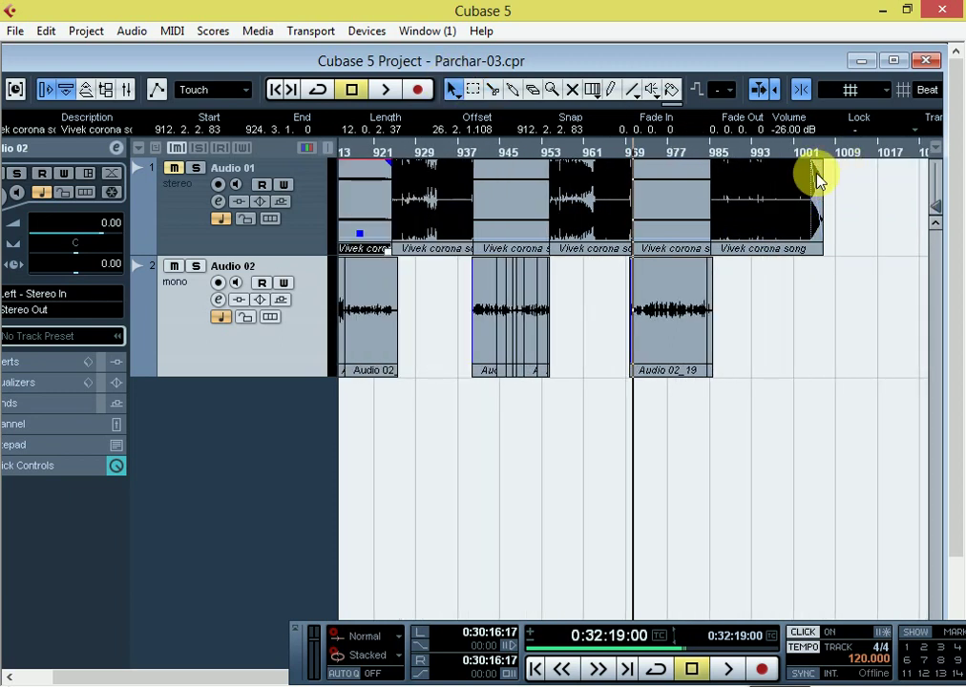
{"action": "left_click", "coordinate": [816, 172]}
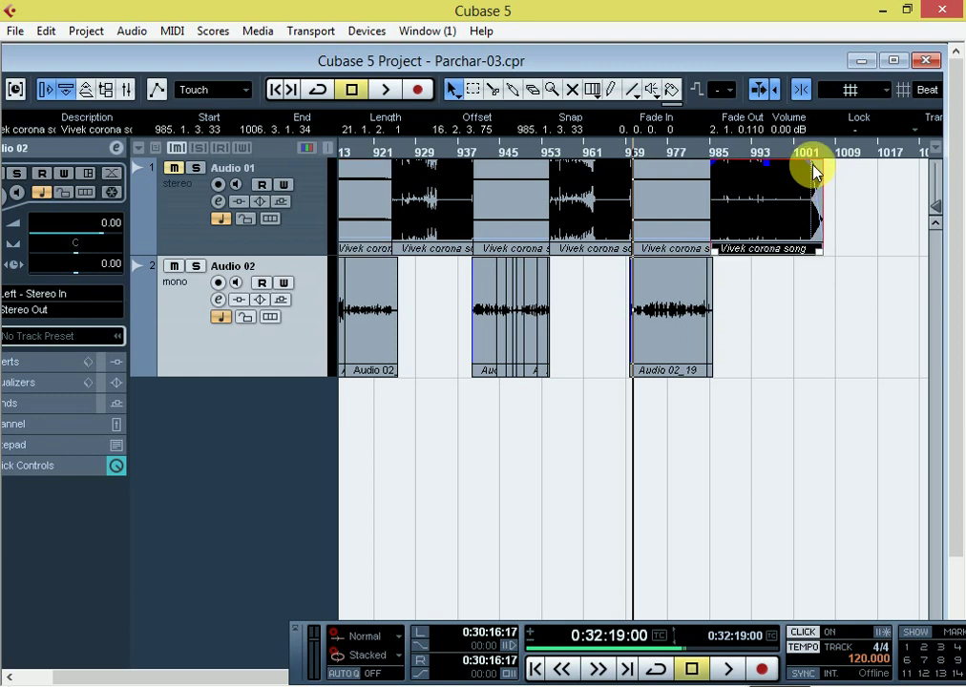
{"action": "key", "text": "g"}
{"action": "key", "text": "g"}
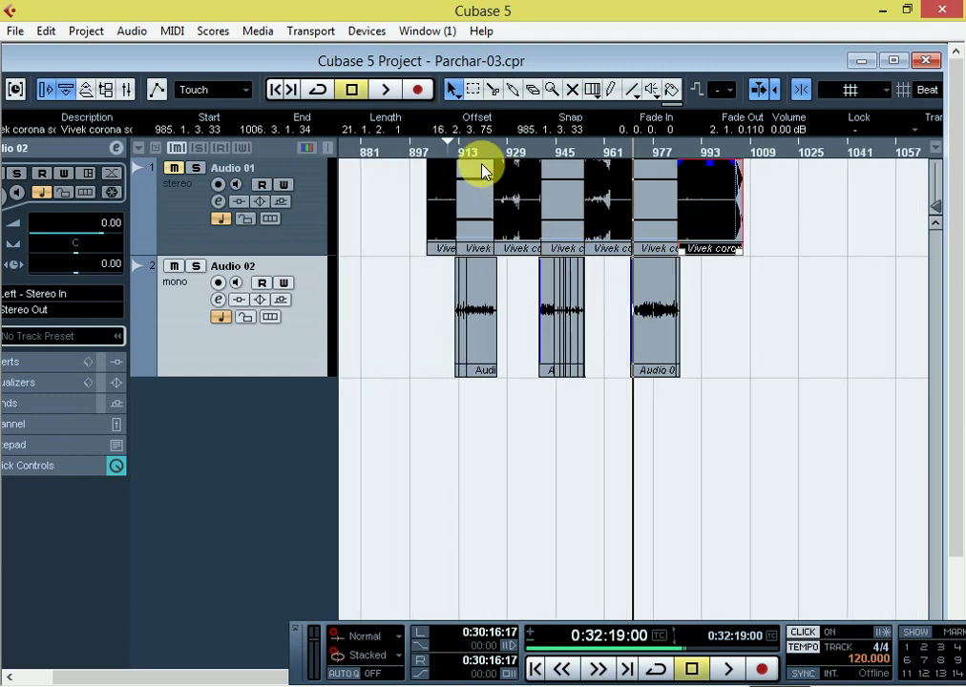
Place the playhead at 0:30:23:00, near the start of the first voice recording on Audio 02.
{"action": "left_click_drag", "start_coordinate": [461, 155], "coordinate": [665, 194]}
{"action": "key", "text": "h"}
{"action": "key", "text": "h"}
{"action": "key", "text": "h"}
{"action": "key", "text": "h"}
{"action": "key", "text": "h"}
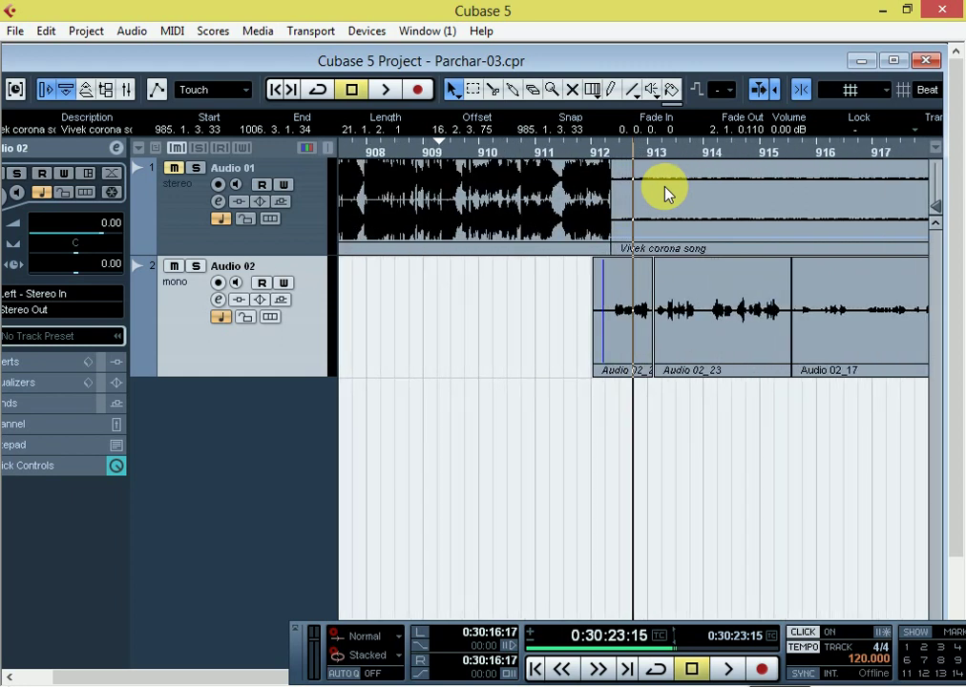
{"action": "left_click", "coordinate": [577, 153]}
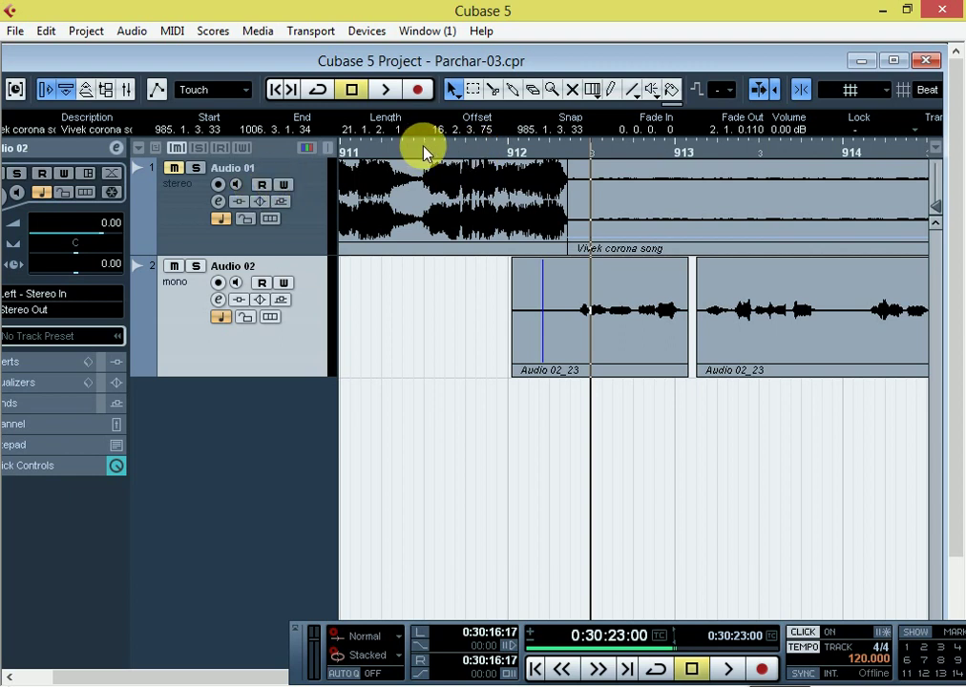
Unmute Audio 01 and play back the first song clip from 0:30:03:00.
{"action": "key", "text": "g"}
{"action": "key", "text": "g"}
{"action": "key", "text": "g"}
{"action": "key", "text": "g"}
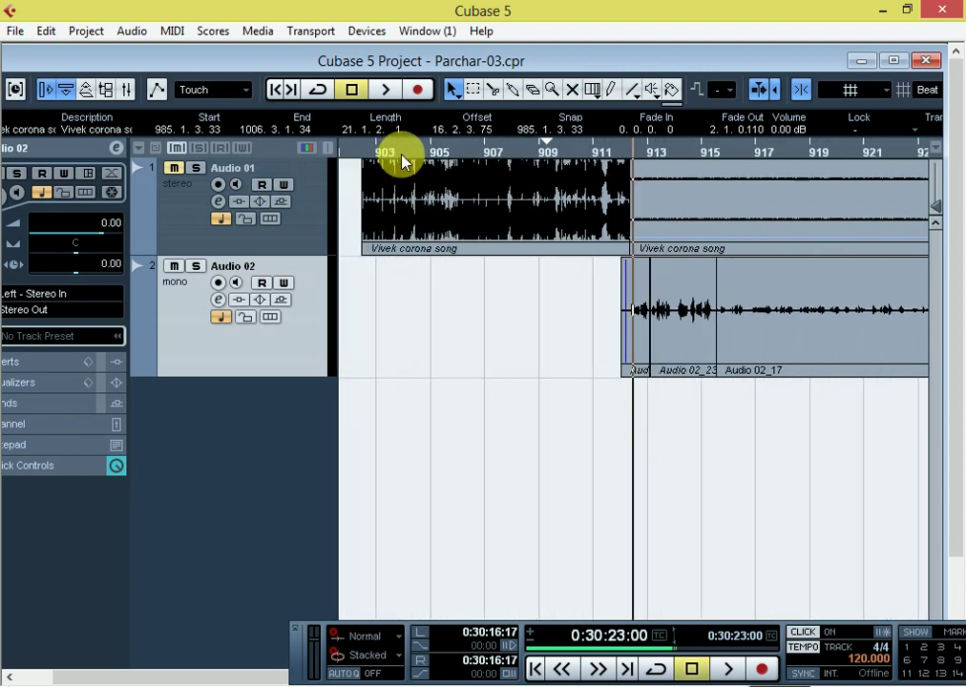
{"action": "key", "text": "g"}
{"action": "left_click_drag", "start_coordinate": [416, 153], "coordinate": [407, 155]}
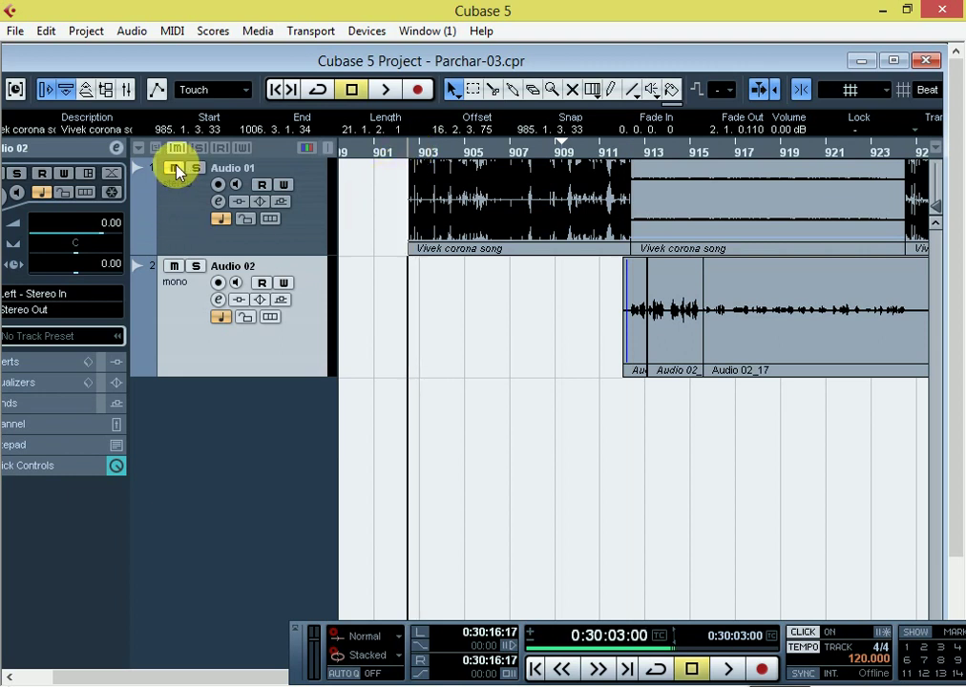
{"action": "key", "text": "space"}
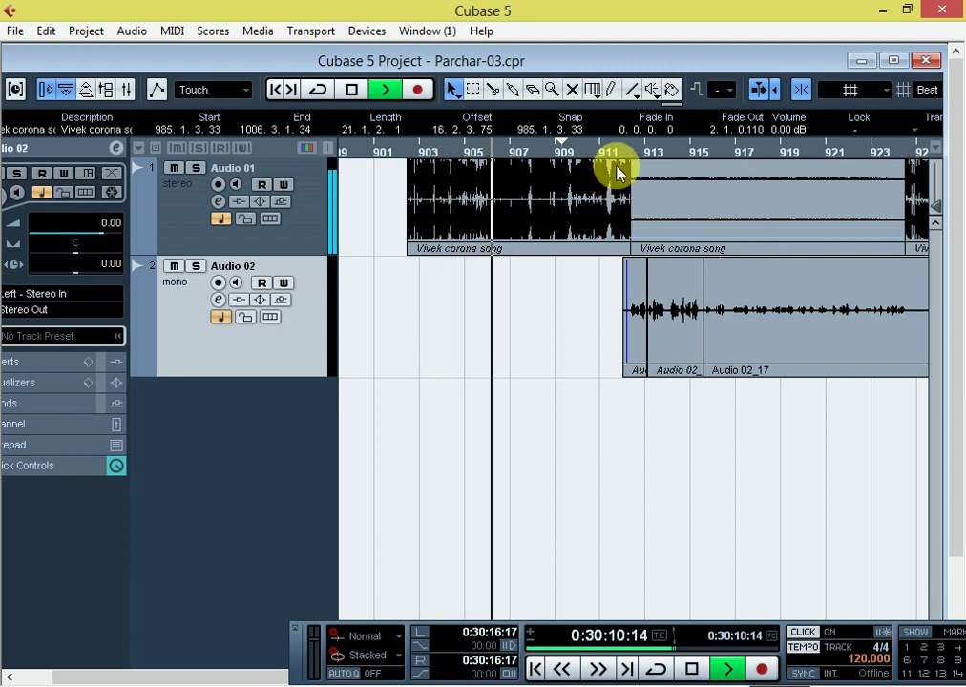
{"action": "key", "text": "space"}
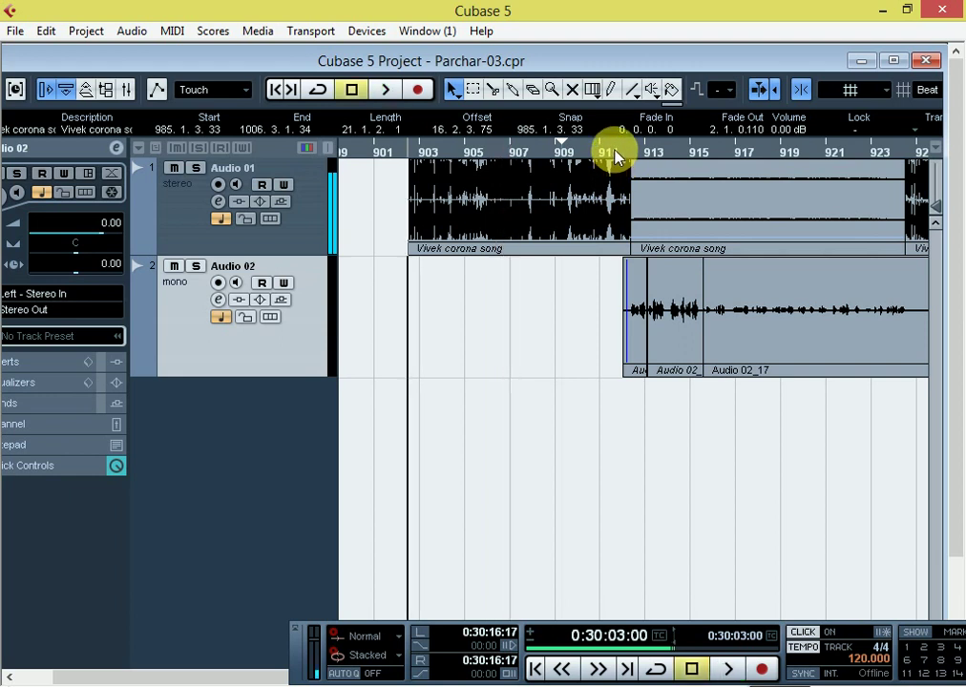
Play back the transition into the lowered song clip and first voice recording from 0:30:21:15.
{"action": "left_click", "coordinate": [616, 153]}
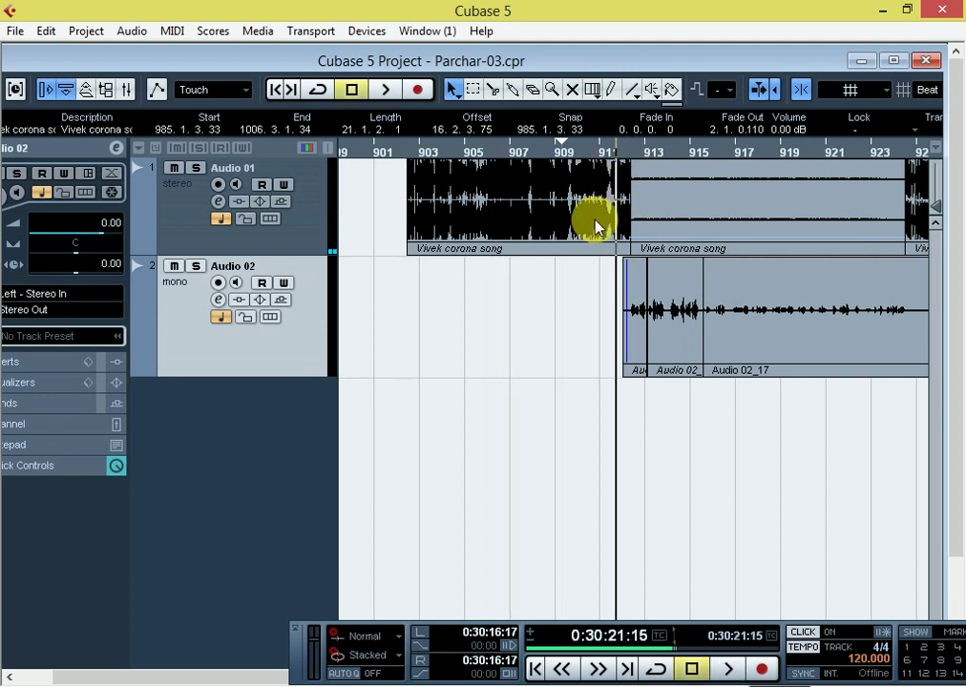
{"action": "key", "text": "space"}
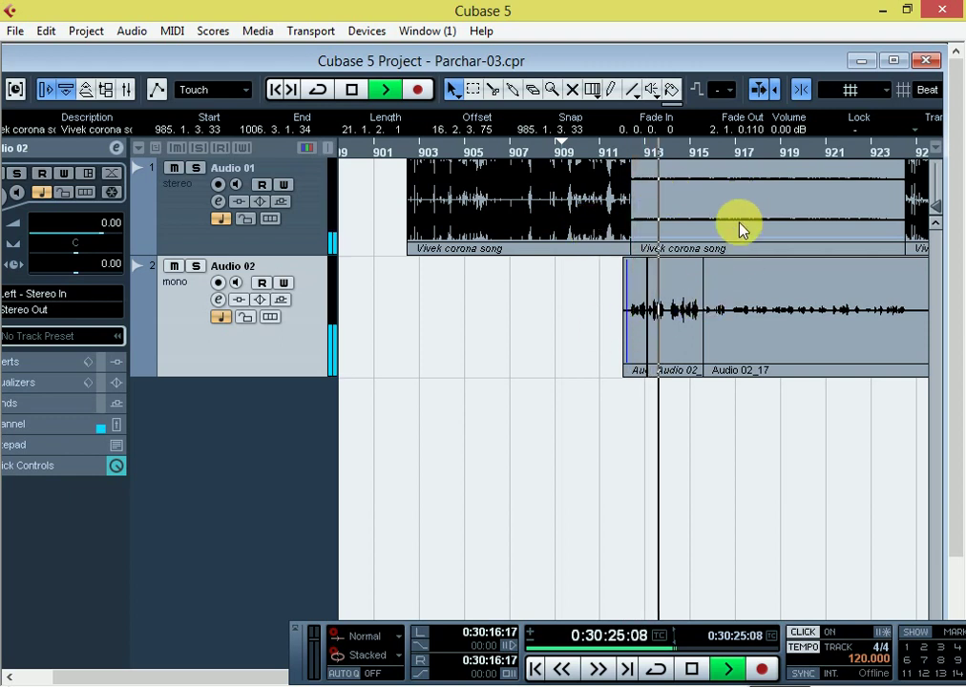
{"action": "scroll", "coordinate": [706, 230], "scroll_direction": "down", "scroll_amount": 2}
{"action": "scroll", "coordinate": [649, 223], "scroll_direction": "up", "scroll_amount": 4}
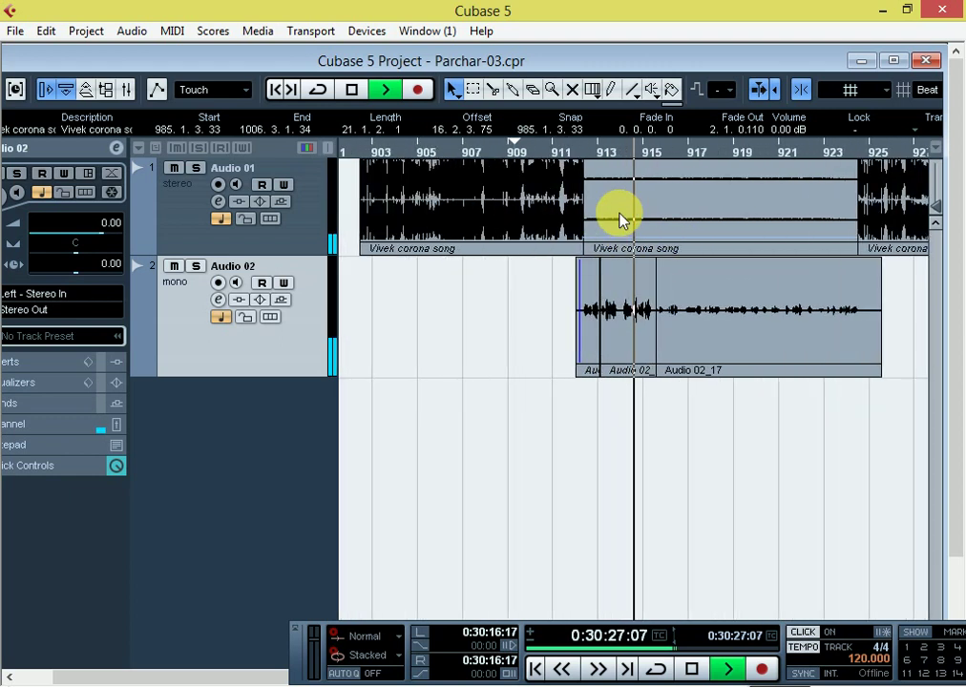
{"action": "scroll", "coordinate": [802, 195], "scroll_direction": "down", "scroll_amount": 1}
{"action": "scroll", "coordinate": [818, 200], "scroll_direction": "down", "scroll_amount": 2}
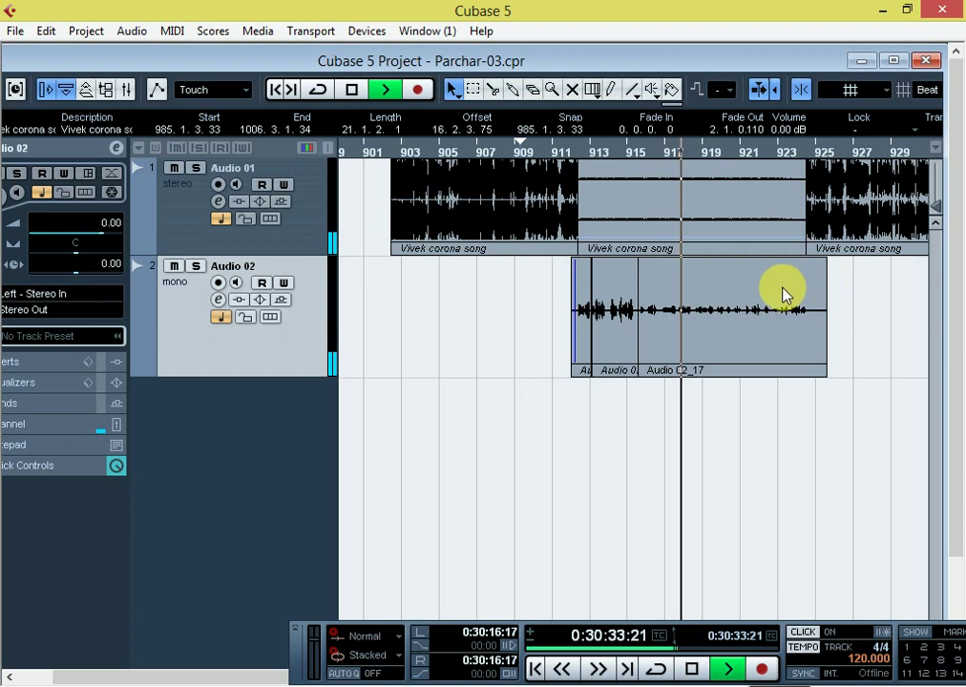
{"action": "key", "text": "space"}
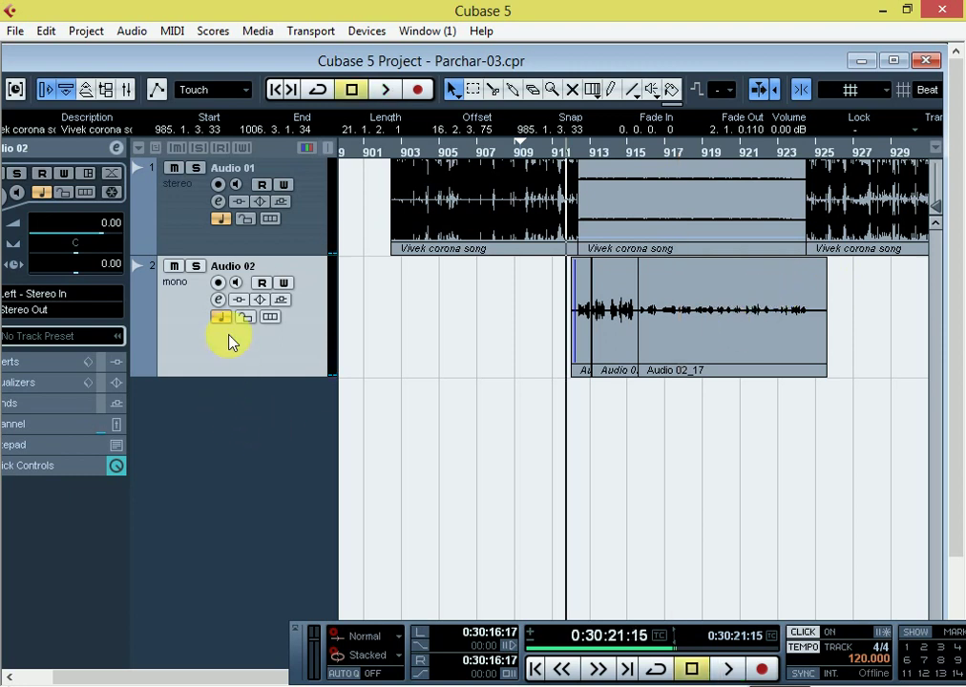
Open the channel settings of Audio 02 and add the Nuendo MultibandCompressor to its first insert slot.
{"action": "left_click", "coordinate": [219, 300]}
{"action": "left_click", "coordinate": [101, 129]}
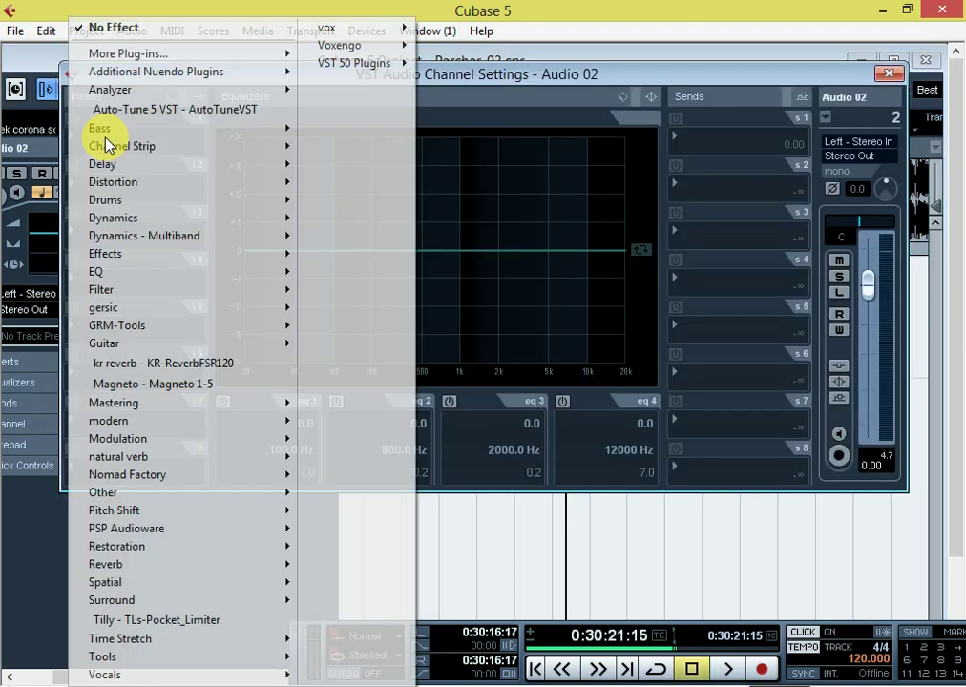
{"action": "mouse_move", "coordinate": [147, 56]}
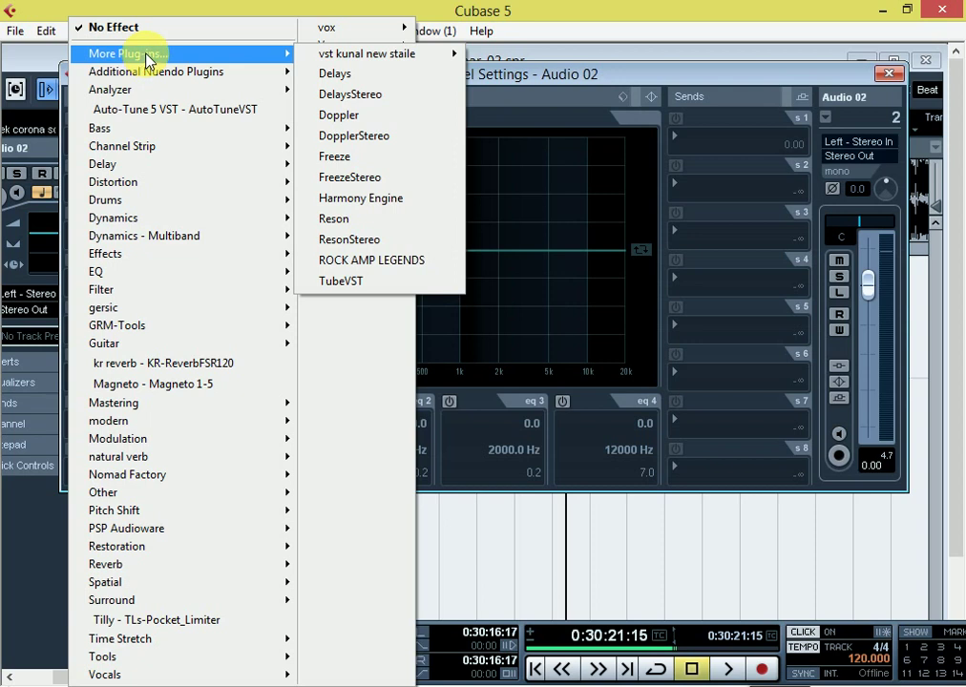
{"action": "mouse_move", "coordinate": [175, 74]}
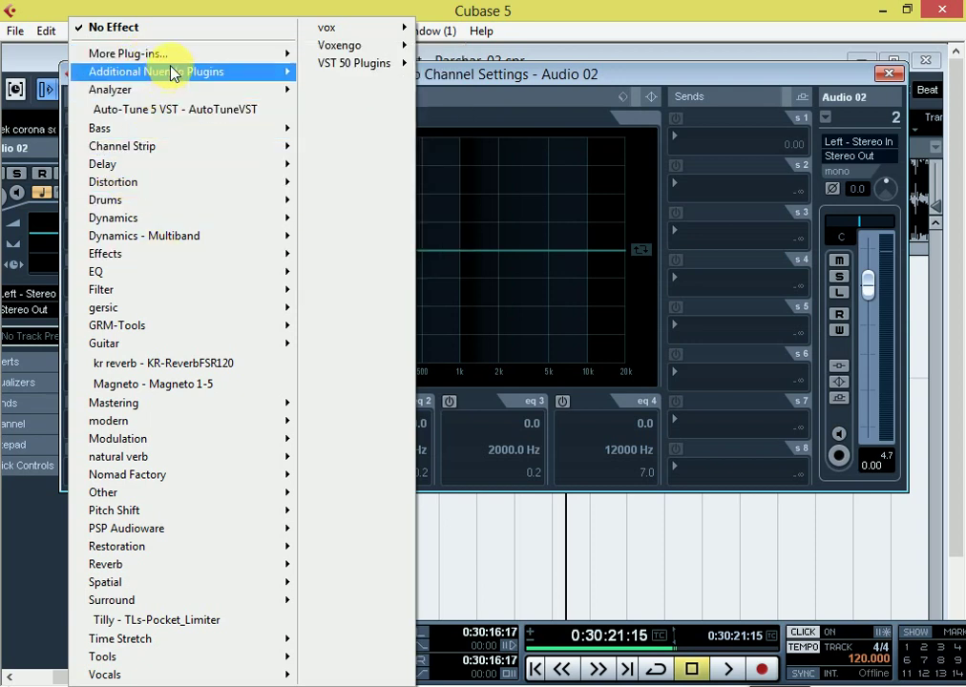
{"action": "mouse_move", "coordinate": [277, 90]}
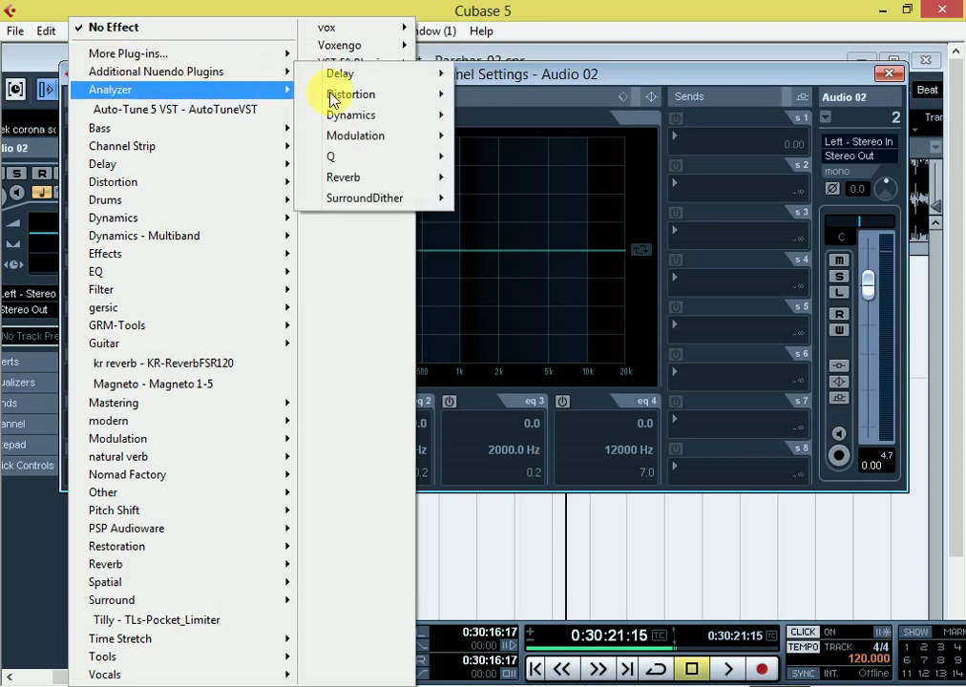
{"action": "mouse_move", "coordinate": [365, 120]}
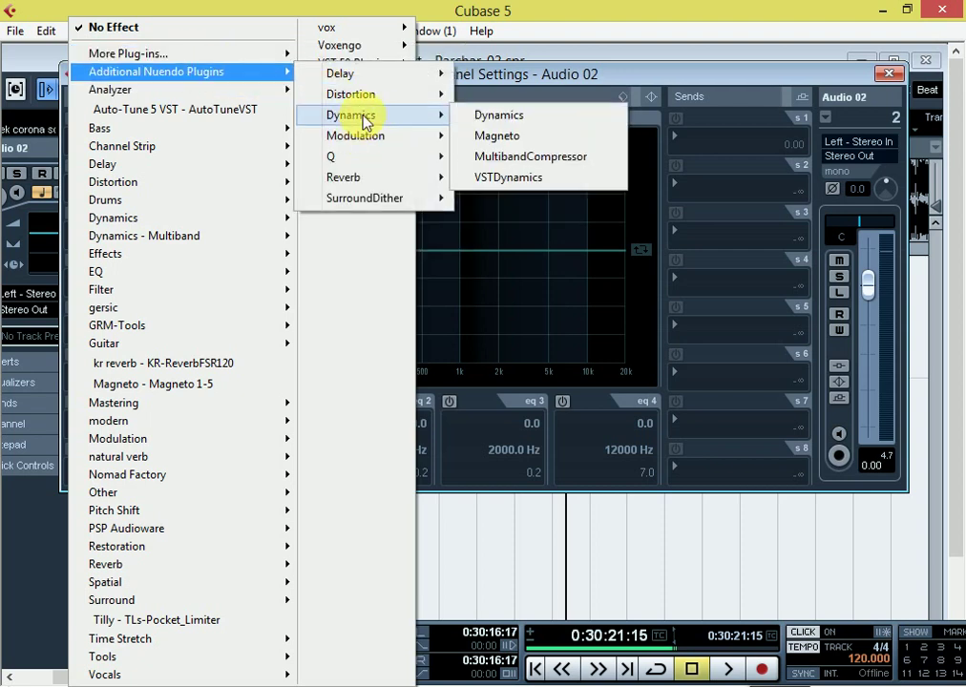
{"action": "left_click", "coordinate": [525, 156]}
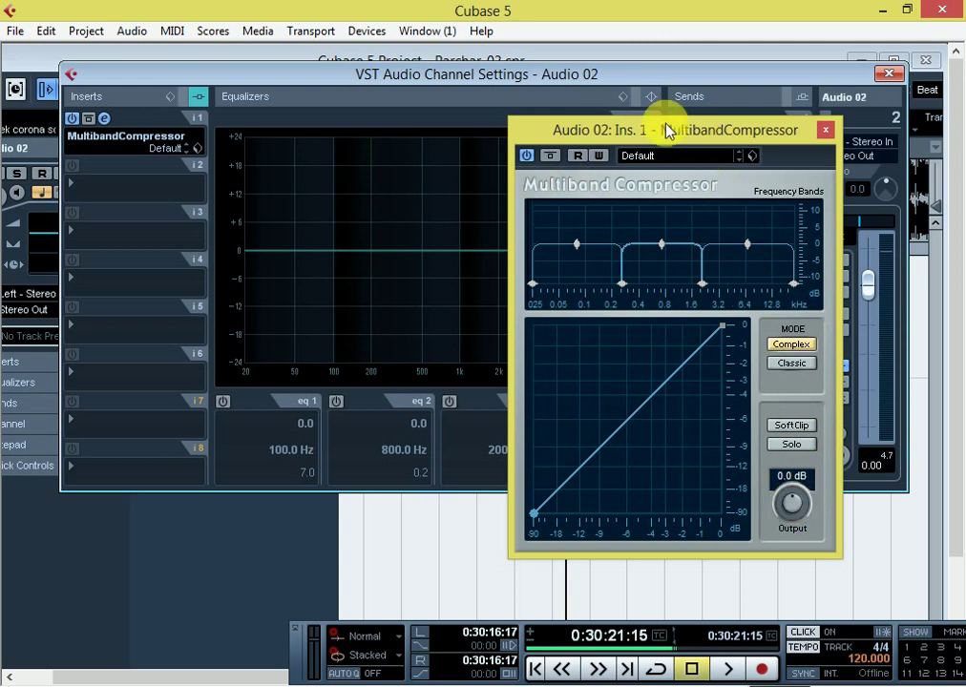
Set the MultibandCompressor's output to 12.0 dB and raise its highest frequency band to about 3.5 dB.
{"action": "left_click_drag", "start_coordinate": [666, 131], "coordinate": [445, 105]}
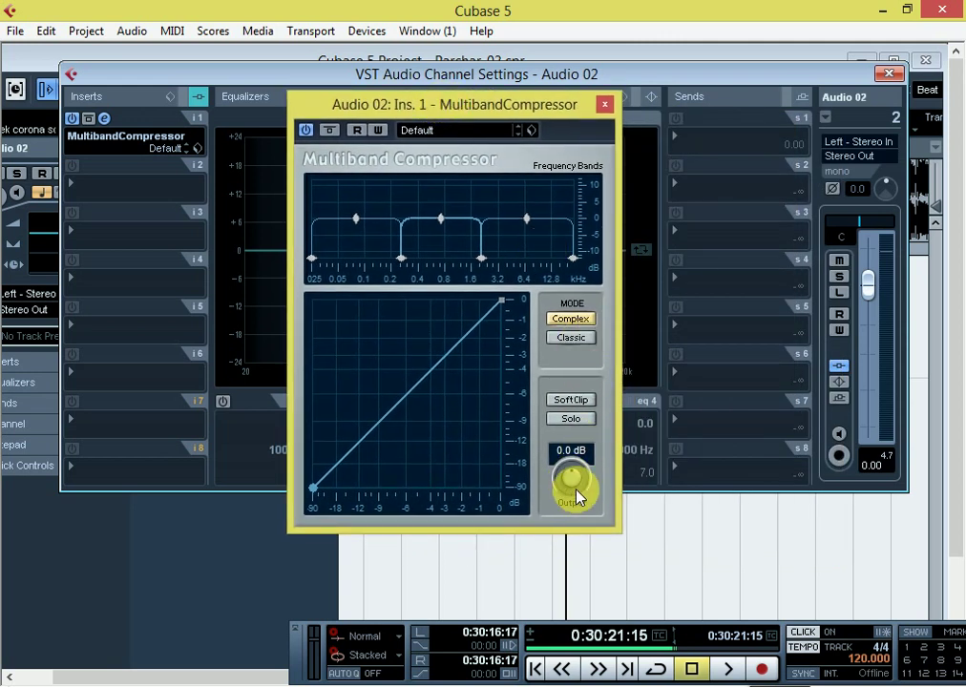
{"action": "left_click_drag", "start_coordinate": [578, 496], "coordinate": [554, 118]}
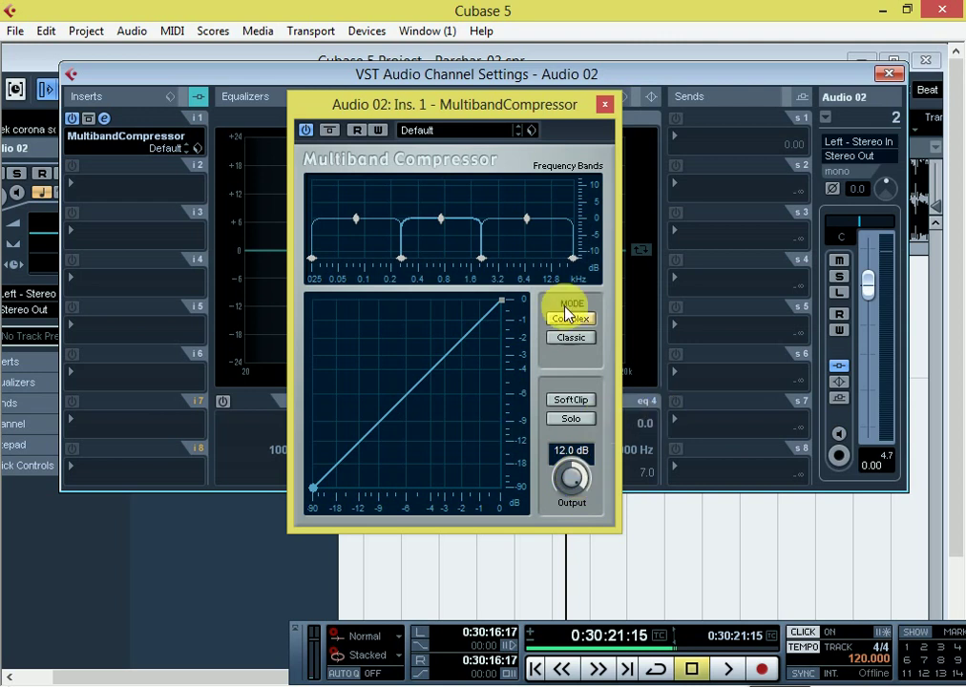
{"action": "left_click_drag", "start_coordinate": [529, 219], "coordinate": [531, 206]}
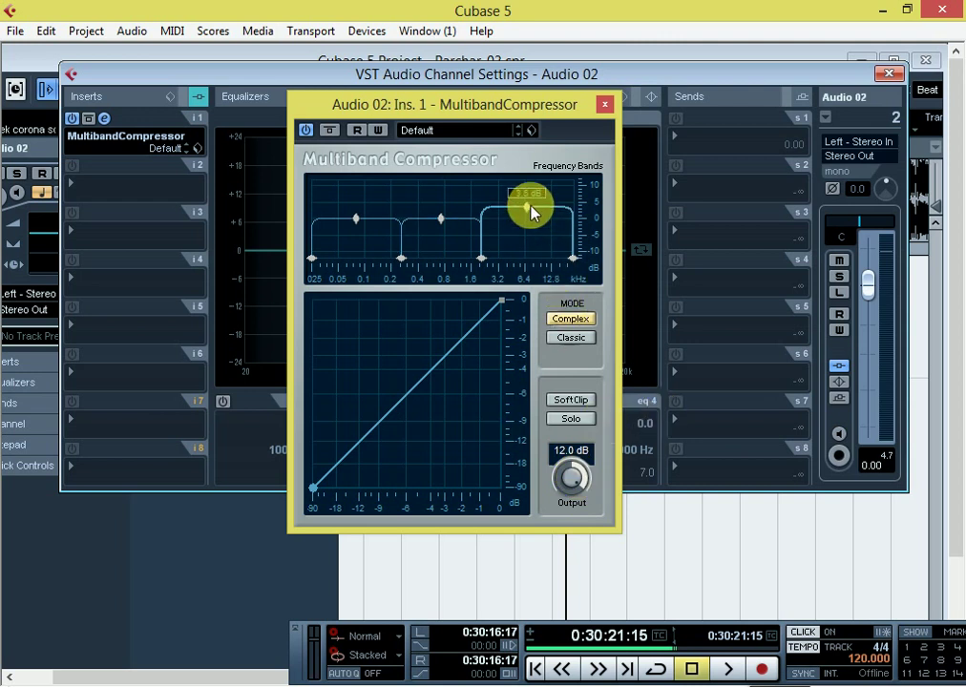
{"action": "left_click", "coordinate": [602, 108]}
Add CLA-2A Mono to the second insert slot of Audio 02, raising its gain and setting peak reduction to 46.
{"action": "left_click", "coordinate": [111, 188]}
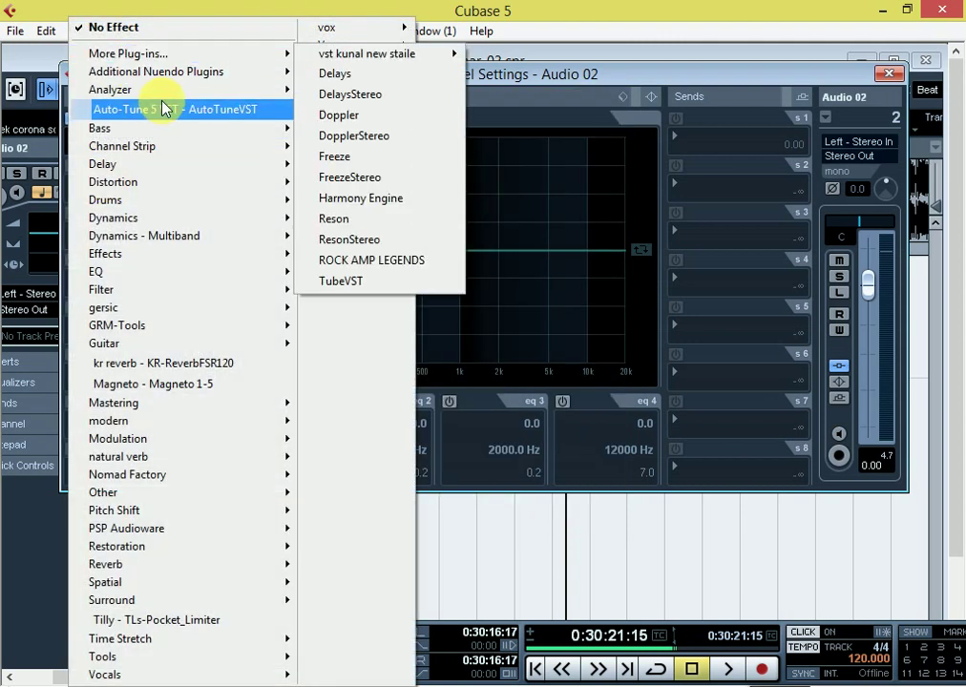
{"action": "mouse_move", "coordinate": [132, 224]}
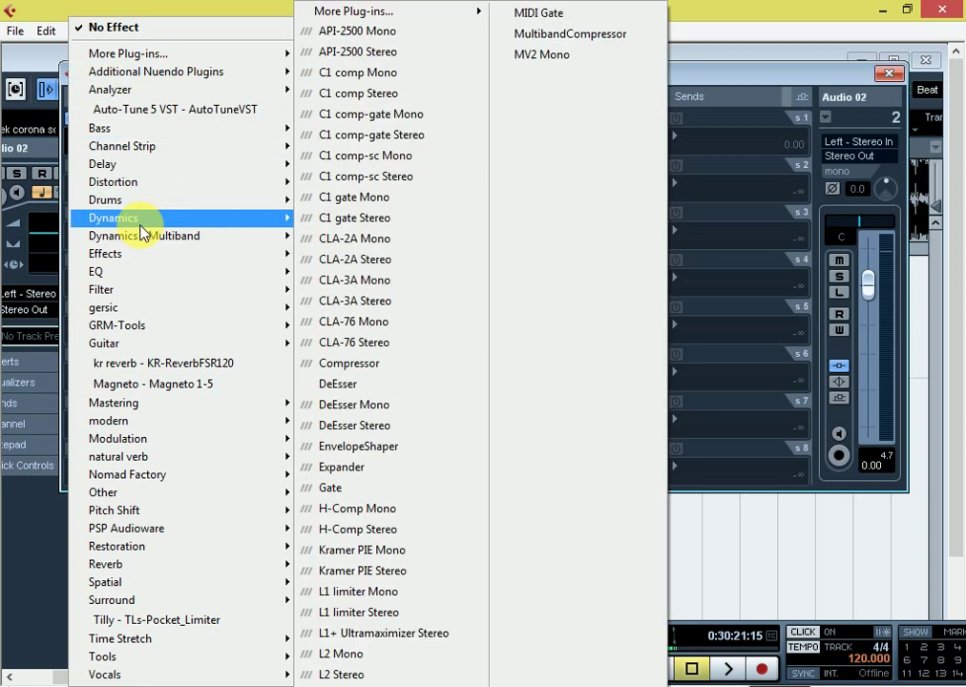
{"action": "left_click", "coordinate": [355, 240]}
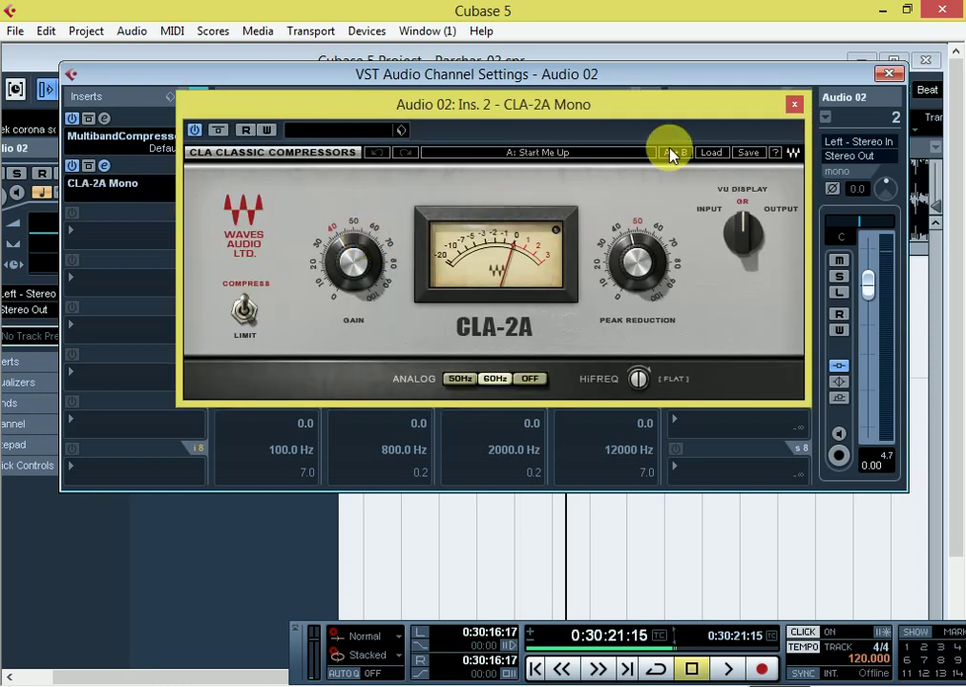
{"action": "left_click_drag", "start_coordinate": [369, 288], "coordinate": [351, 260]}
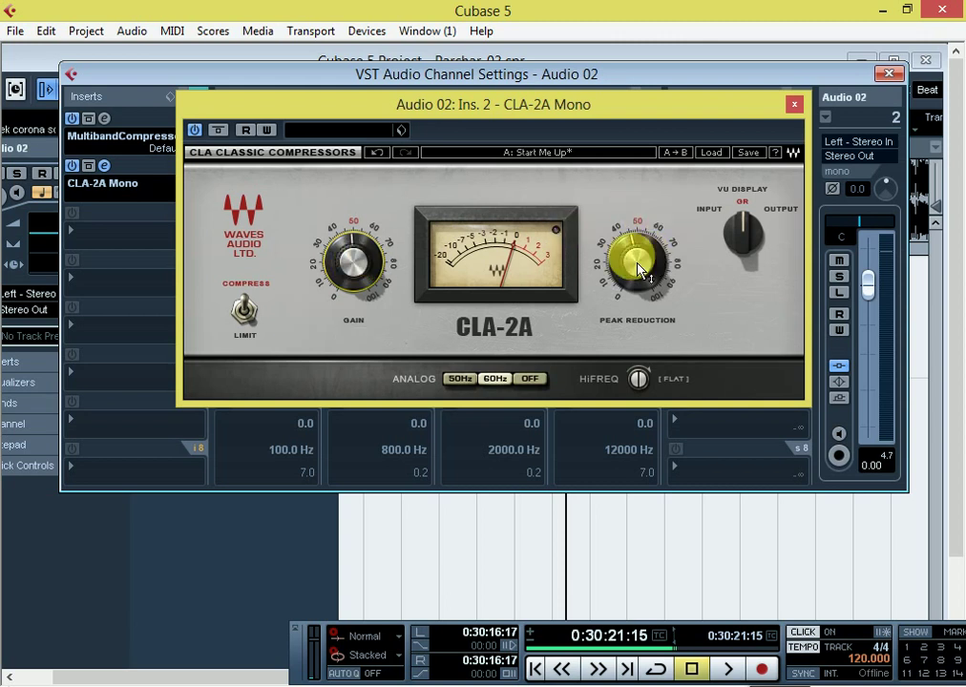
{"action": "left_click_drag", "start_coordinate": [638, 269], "coordinate": [638, 266]}
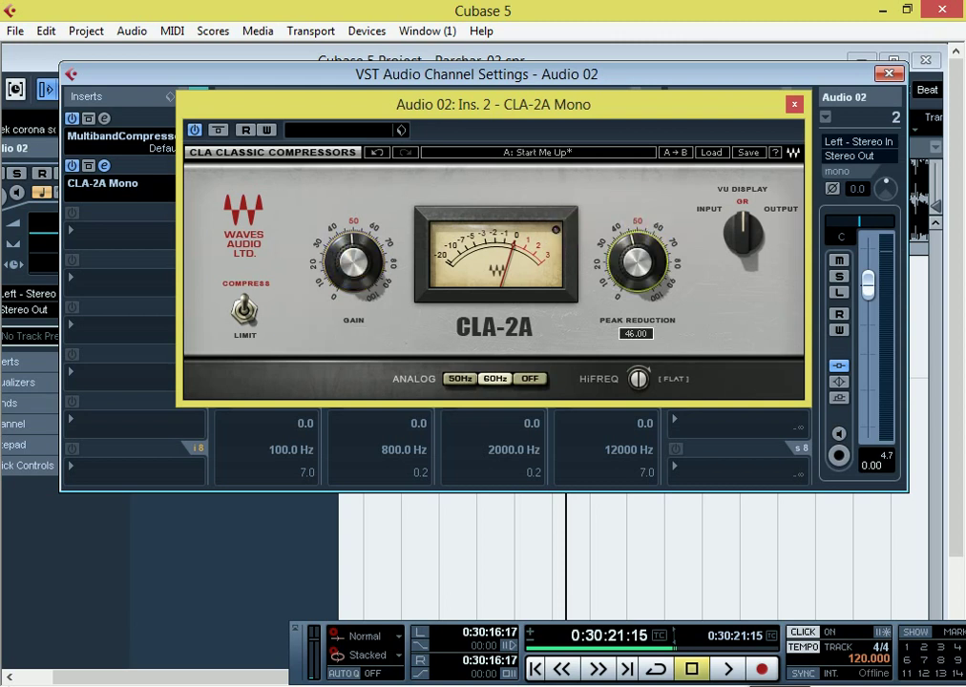
{"action": "left_click", "coordinate": [793, 104]}
Add Expander to the third insert slot of Audio 02 and load its Dry Drums preset.
{"action": "left_click", "coordinate": [96, 232]}
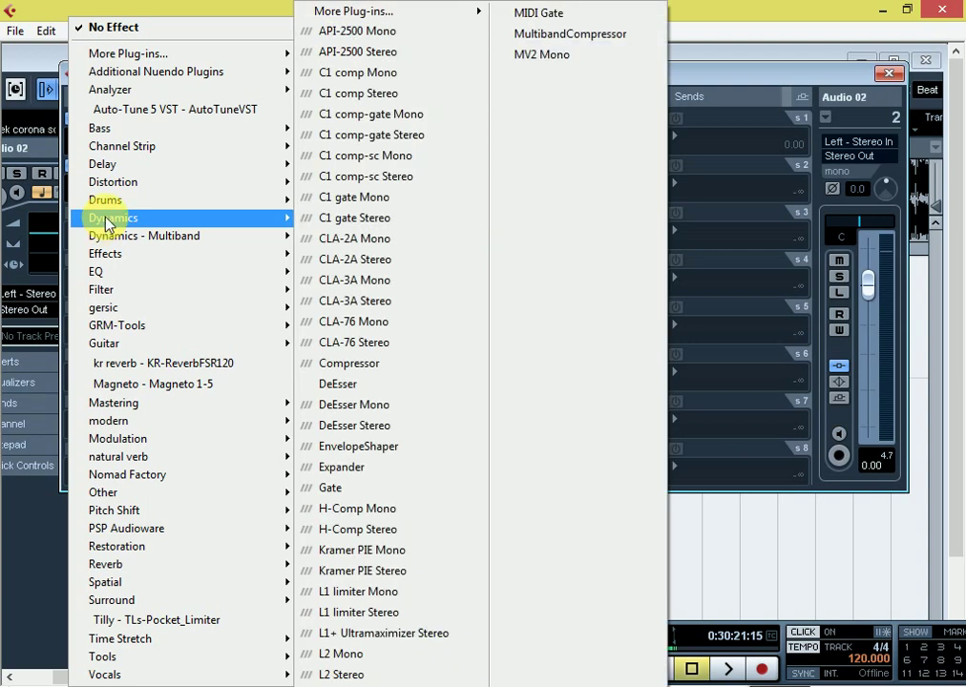
{"action": "left_click", "coordinate": [362, 474]}
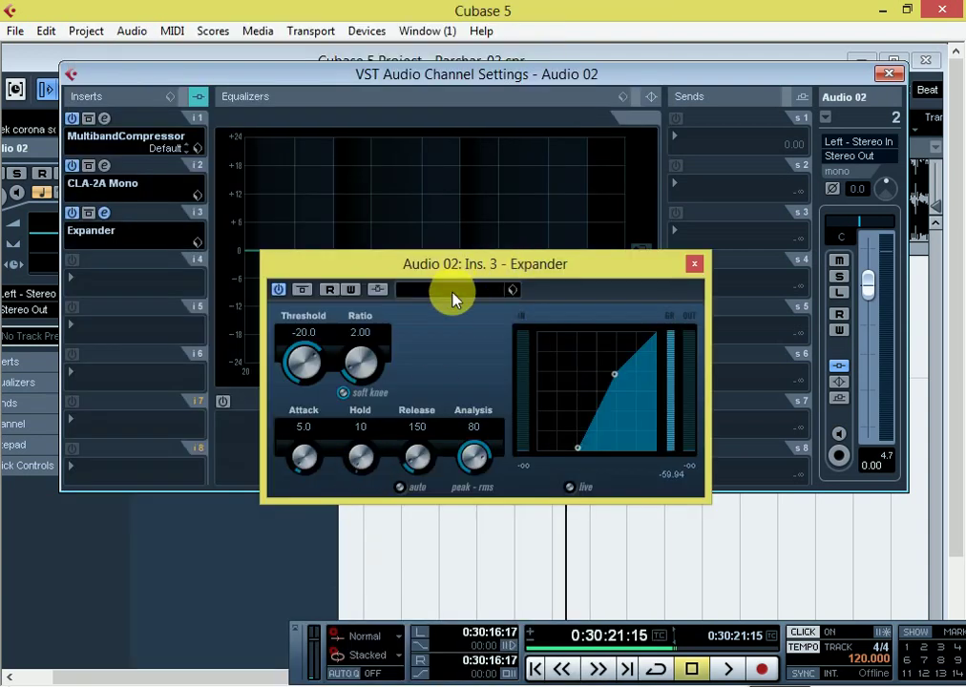
{"action": "left_click", "coordinate": [459, 288]}
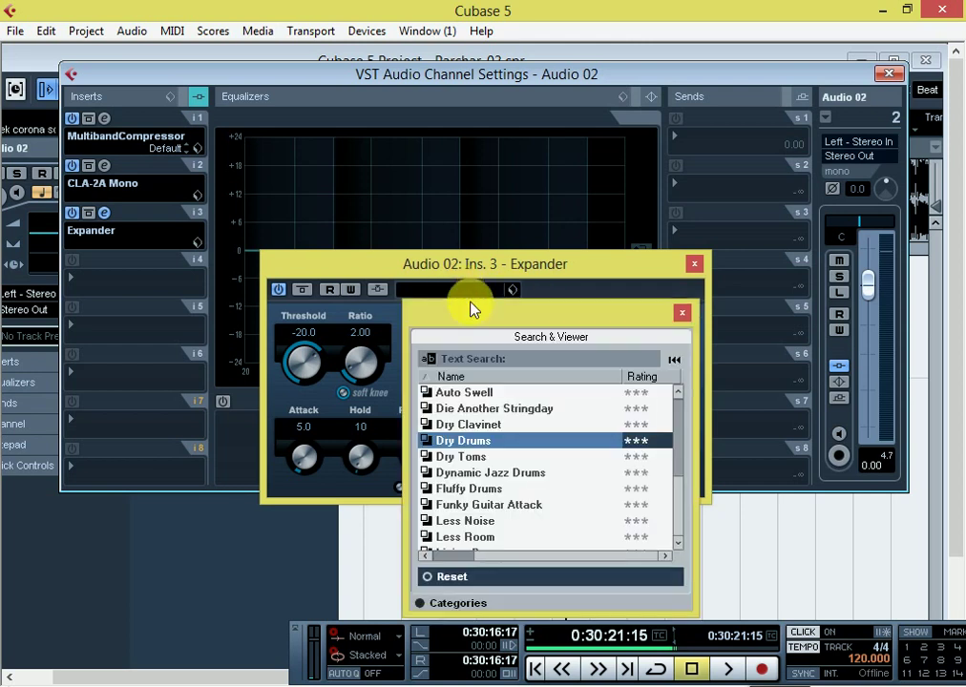
{"action": "left_click", "coordinate": [459, 462]}
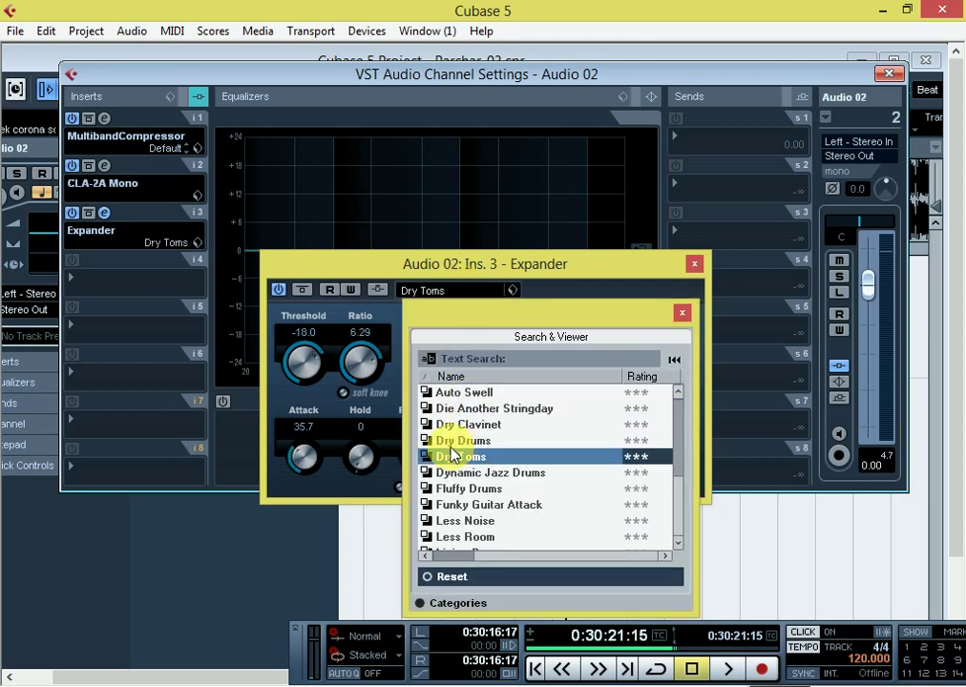
{"action": "double_click", "coordinate": [465, 455]}
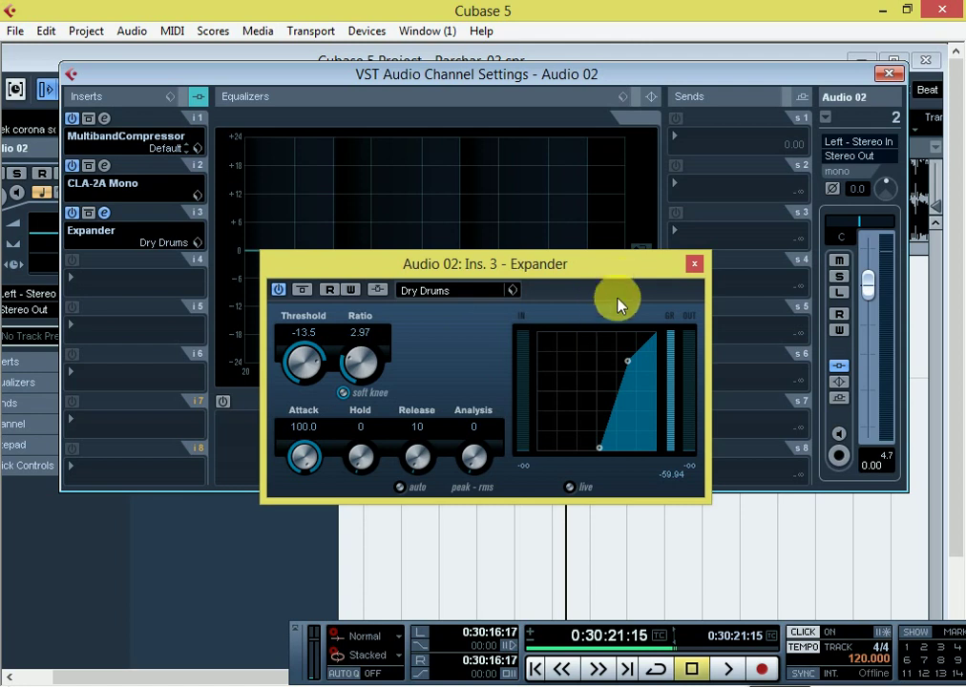
{"action": "left_click", "coordinate": [696, 264]}
Add DeEsser Mono to the fourth insert slot of Audio 02, with threshold -24.2 and a band-pass side chain.
{"action": "left_click", "coordinate": [93, 288]}
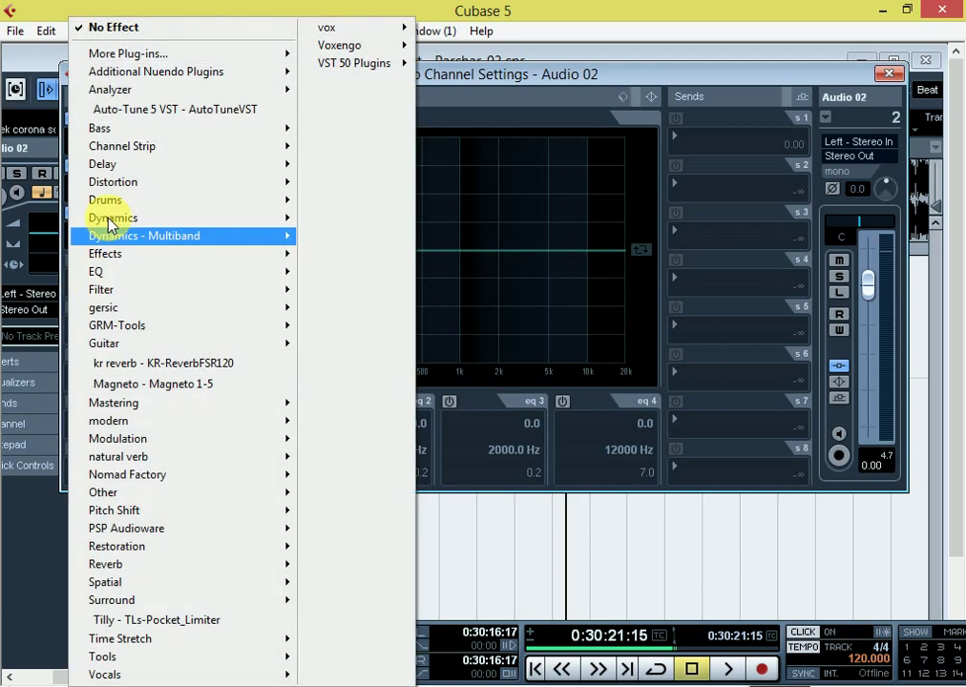
{"action": "mouse_move", "coordinate": [104, 220]}
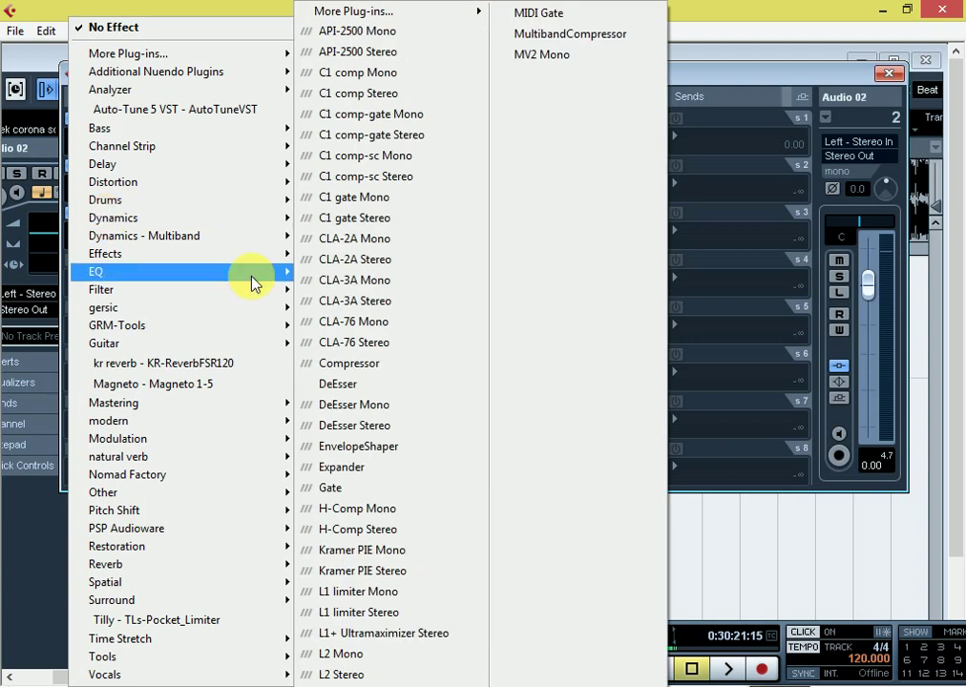
{"action": "left_click", "coordinate": [361, 413]}
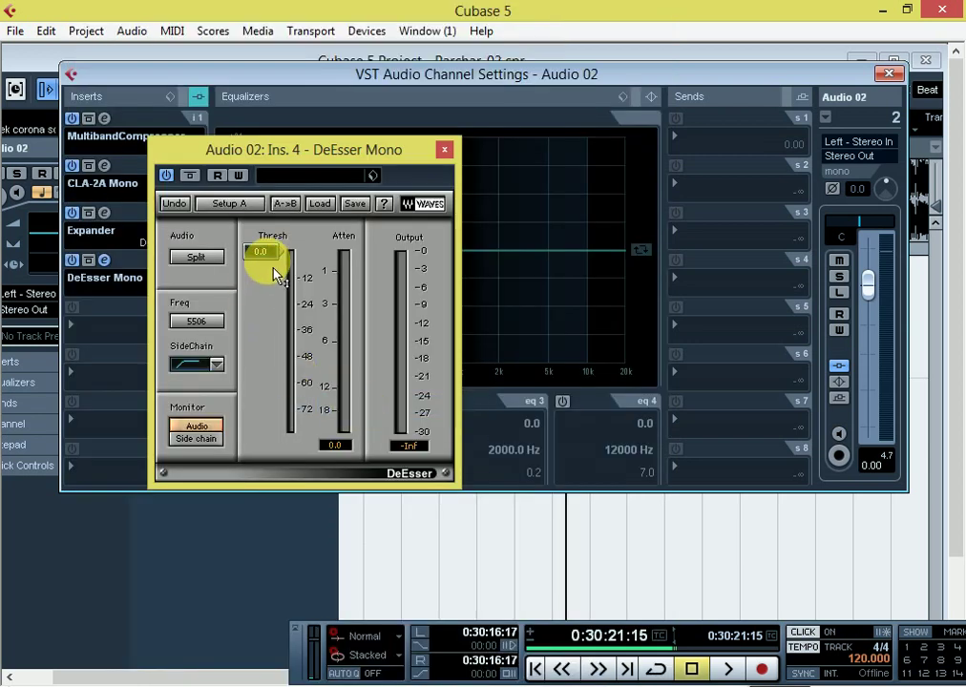
{"action": "left_click_drag", "start_coordinate": [271, 261], "coordinate": [272, 316]}
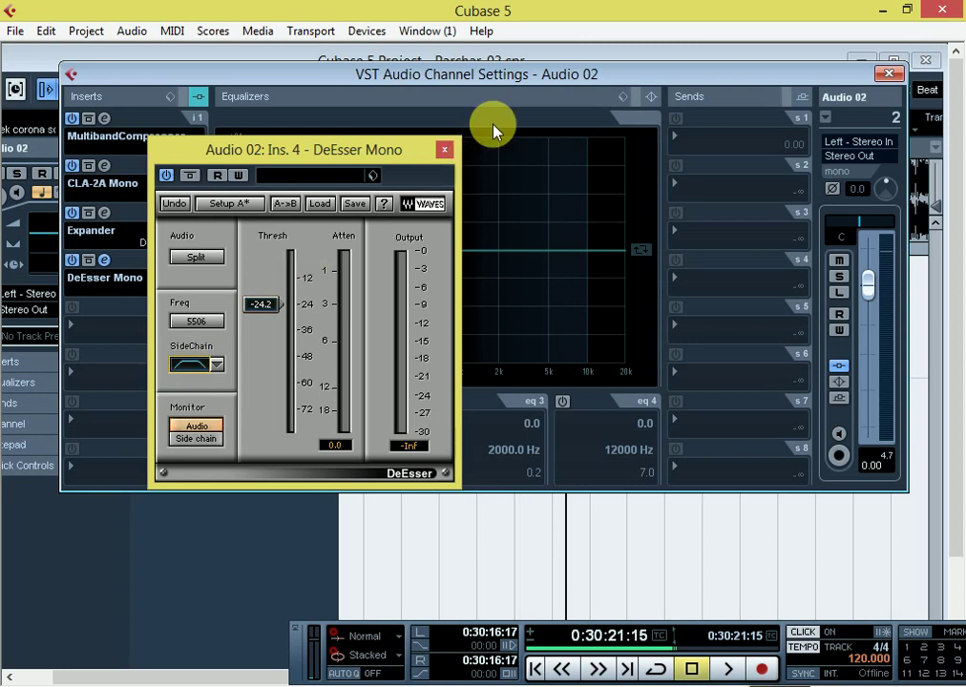
{"action": "left_click", "coordinate": [442, 152]}
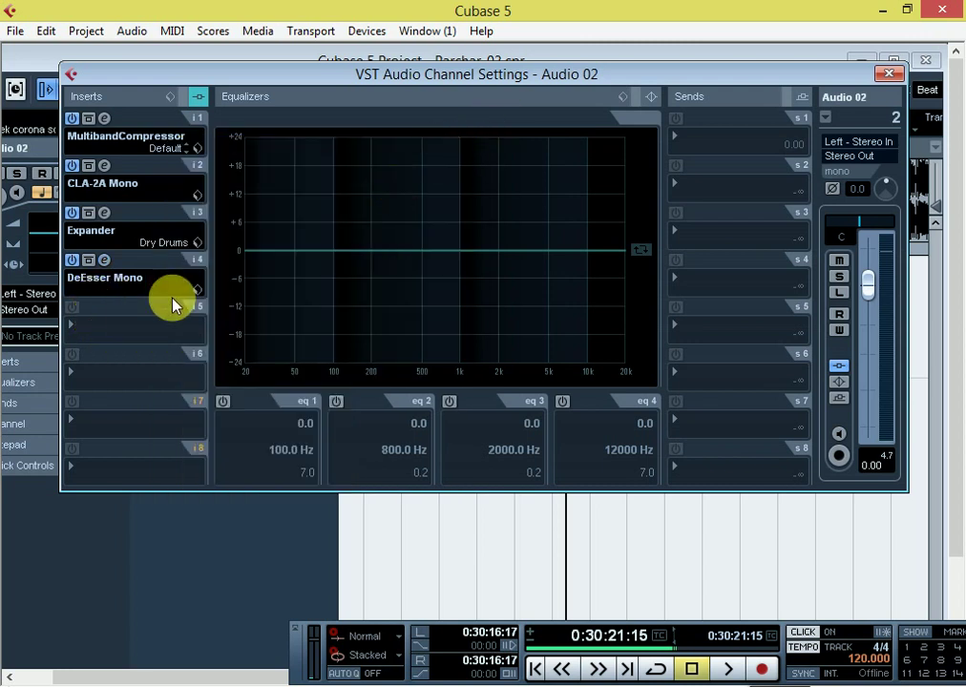
Play back the Audio 02 voice with its insert effects, closing the channel settings, and stop playback.
{"action": "key", "text": "space"}
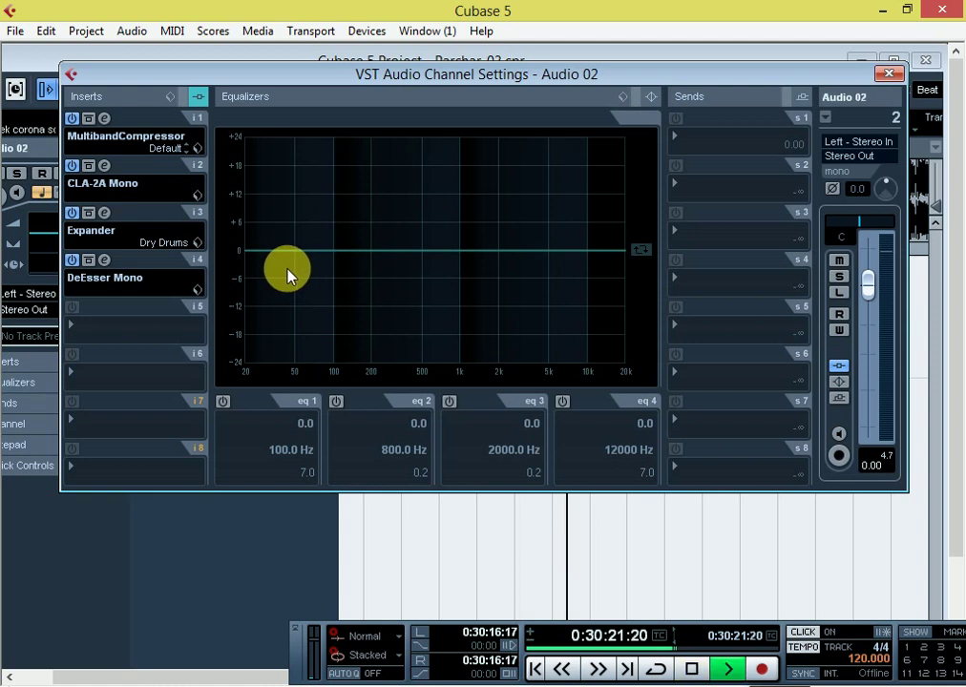
{"action": "left_click", "coordinate": [889, 74]}
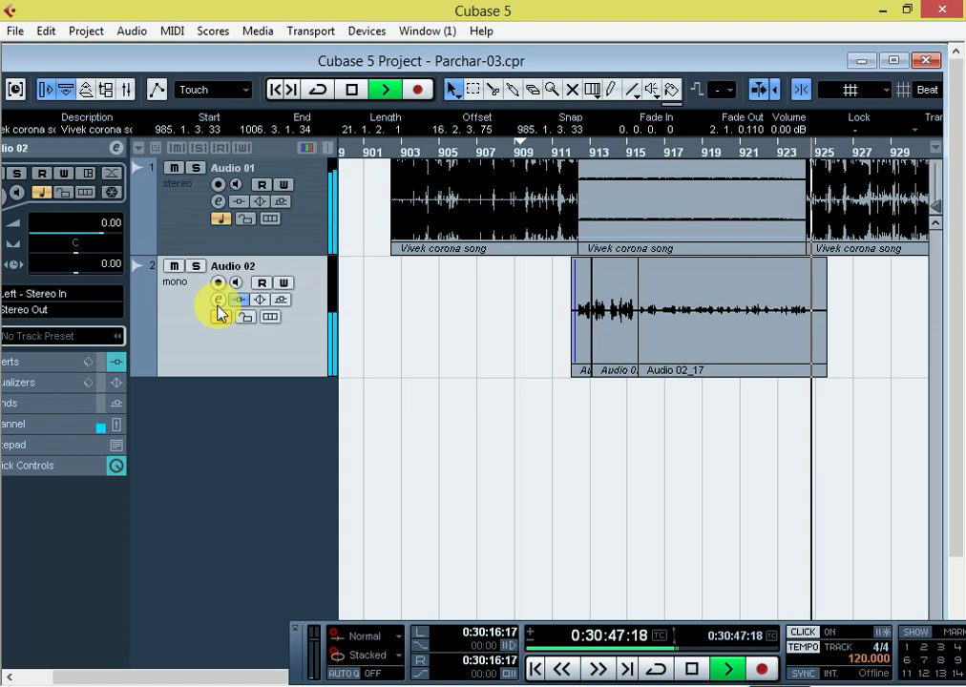
{"action": "key", "text": "space"}
Examine the transition near bar 912 where the song is lowered and the voice recording begins.
{"action": "key", "text": "g"}
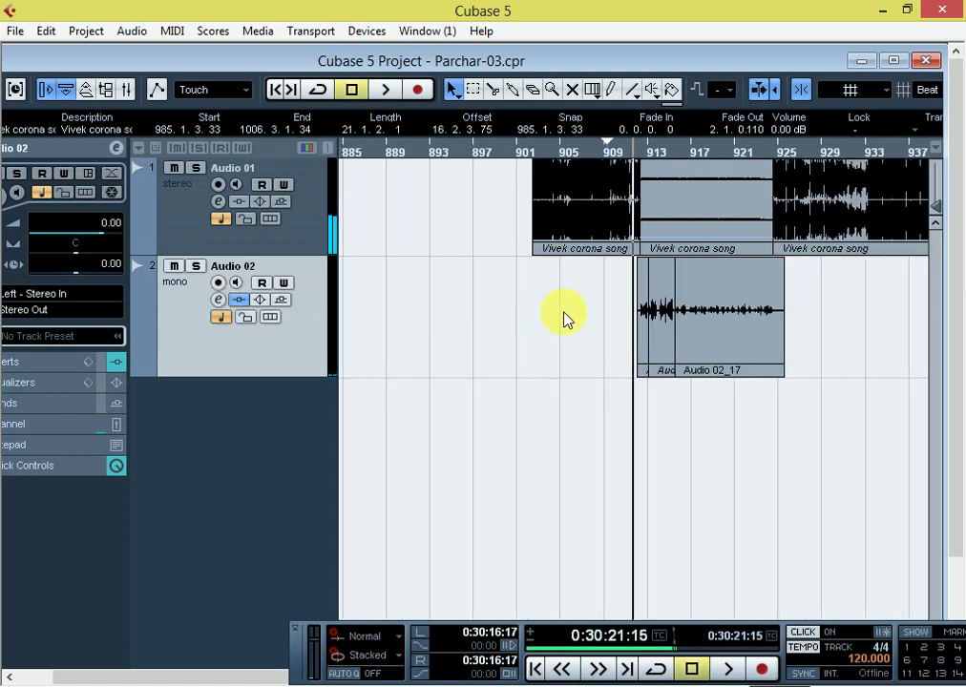
{"action": "key", "text": "h"}
{"action": "key", "text": "h"}
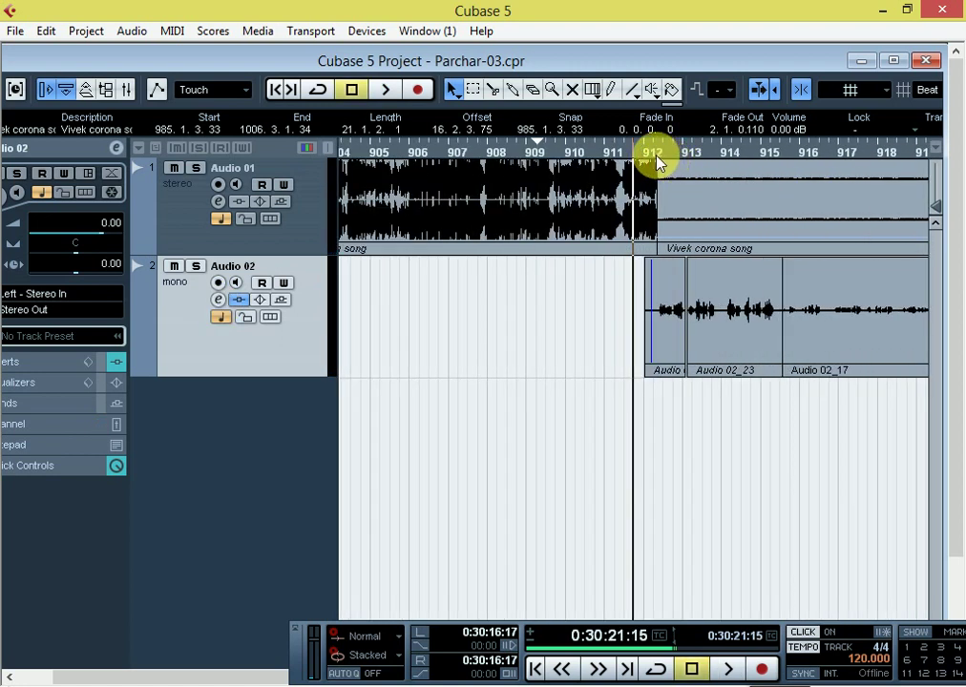
{"action": "left_click", "coordinate": [657, 153]}
{"action": "key", "text": "h"}
{"action": "key", "text": "h"}
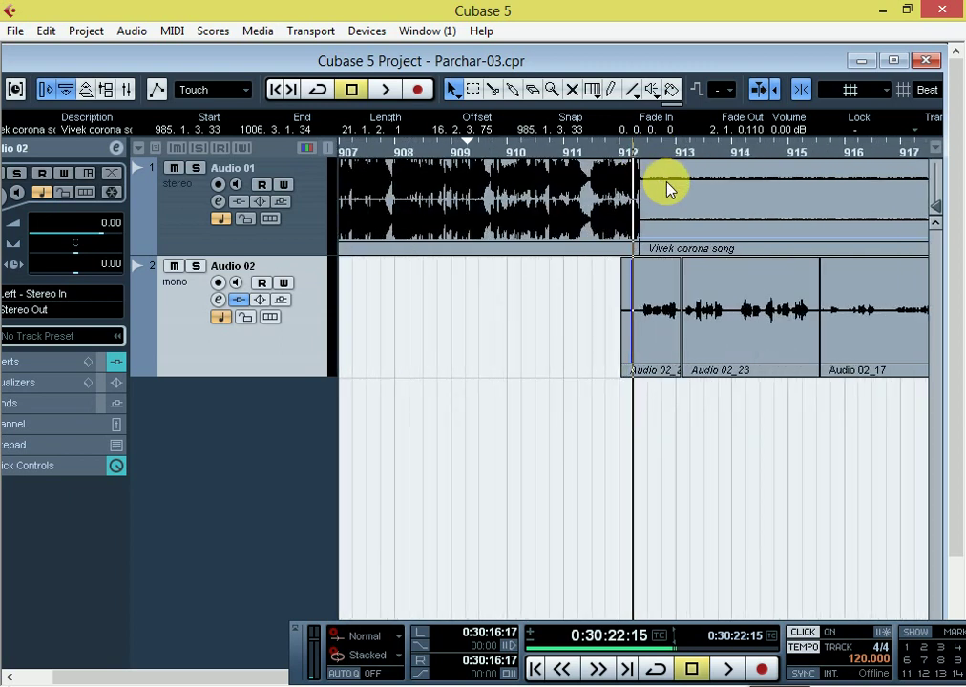
{"action": "left_click", "coordinate": [653, 155]}
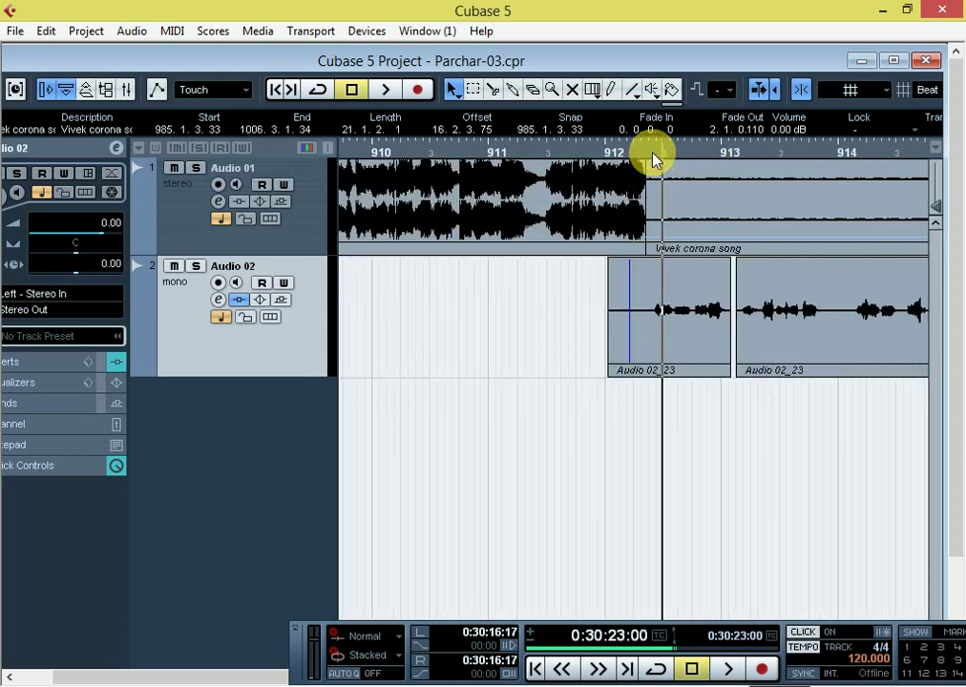
{"action": "left_click_drag", "start_coordinate": [649, 160], "coordinate": [629, 161]}
{"action": "key", "text": "g"}
{"action": "key", "text": "g"}
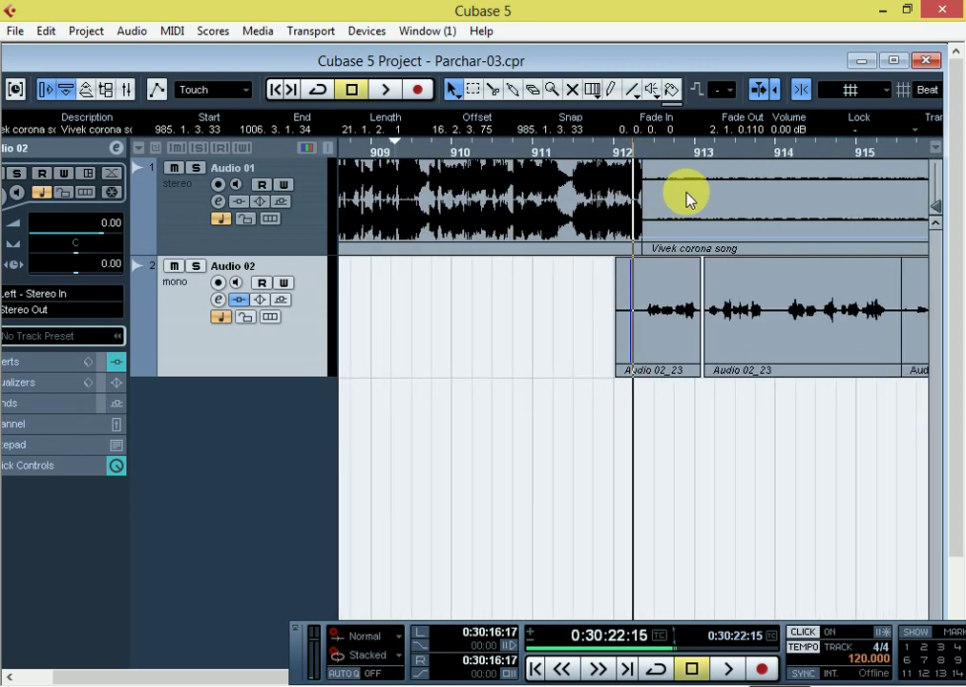
{"action": "key", "text": "g"}
{"action": "key", "text": "g"}
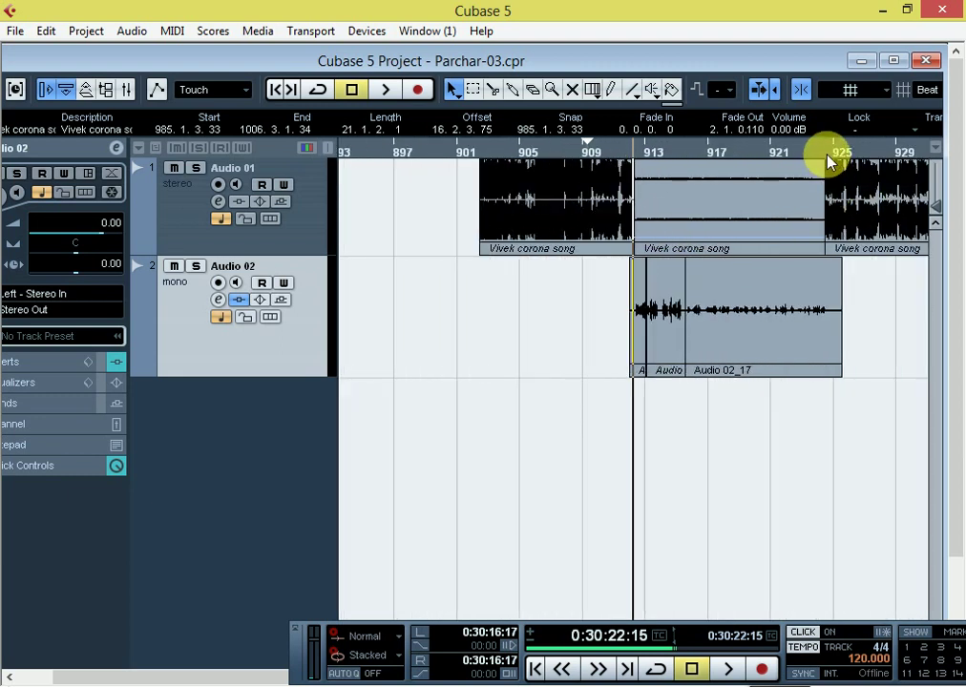
Play the end of the lowered song section from 0:30:44:00 to check the voice, and stop playback.
{"action": "left_click_drag", "start_coordinate": [828, 155], "coordinate": [612, 238]}
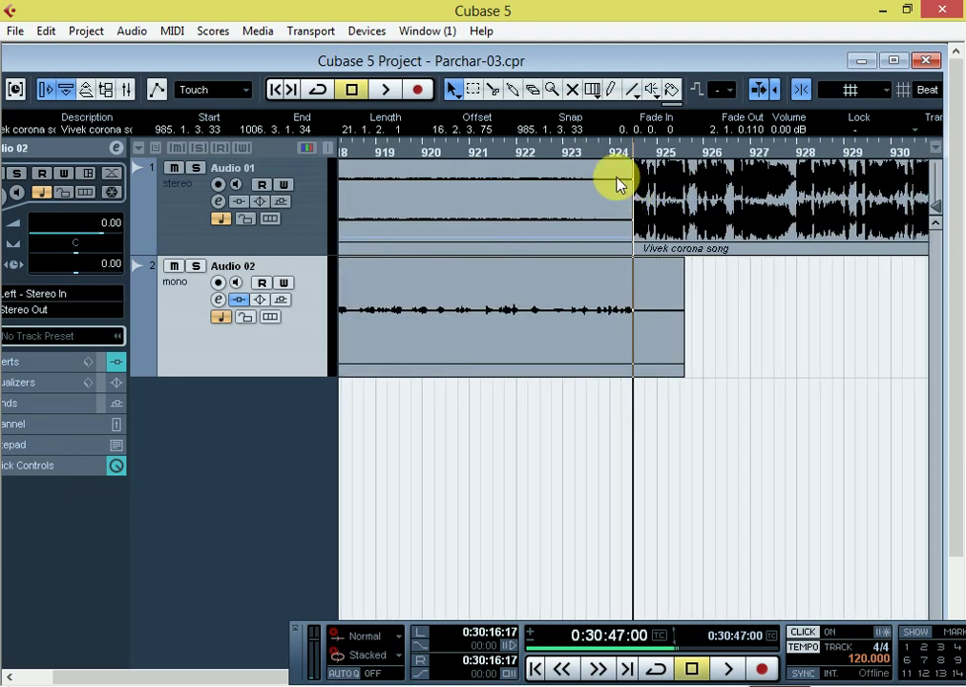
{"action": "left_click", "coordinate": [565, 160]}
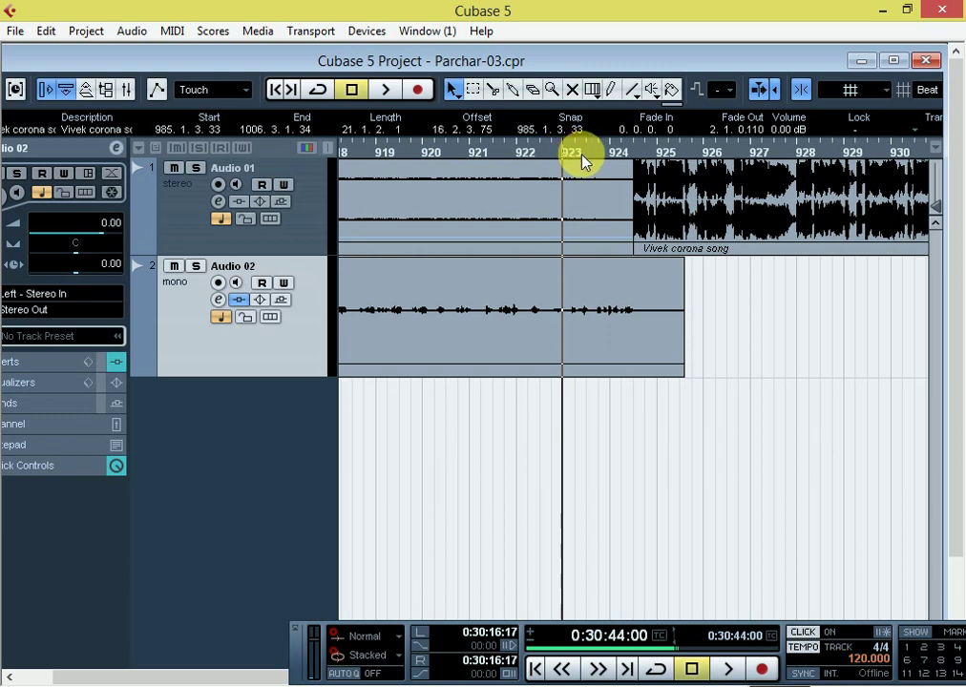
{"action": "key", "text": "space"}
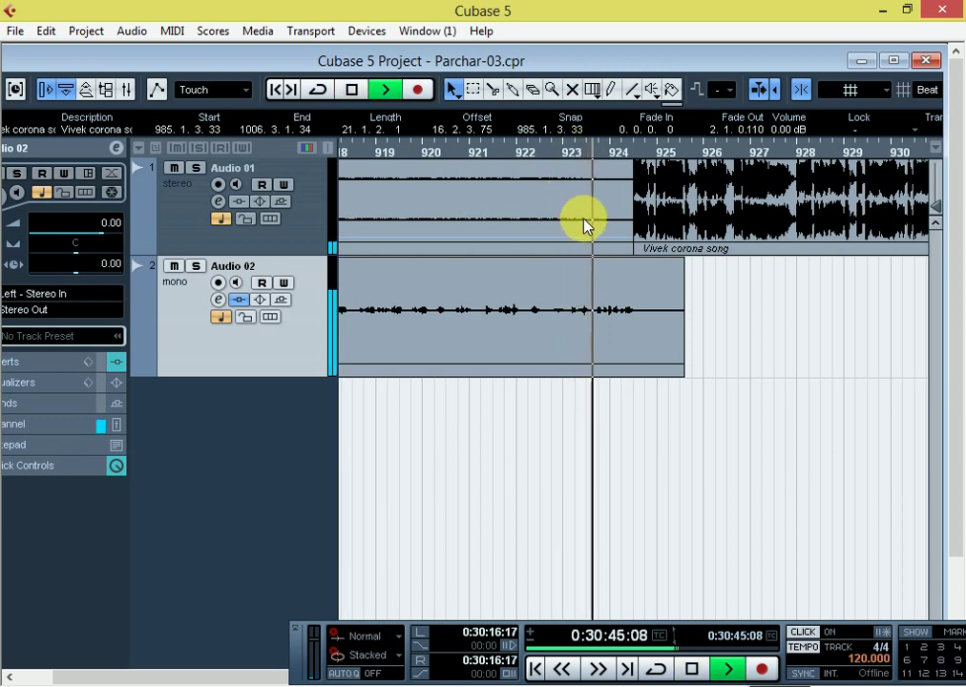
{"action": "key", "text": "space"}
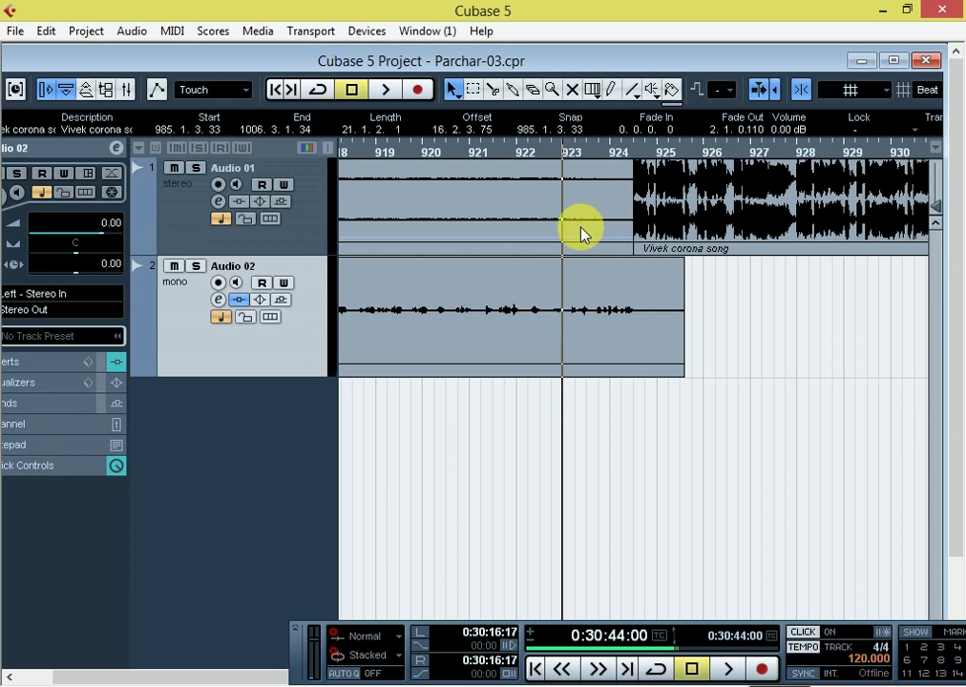
Examine the alternating full-level and lowered song sections against the voice clips between bars 905 and 953.
{"action": "key", "text": "g"}
{"action": "key", "text": "g"}
{"action": "key", "text": "g"}
{"action": "key", "text": "g"}
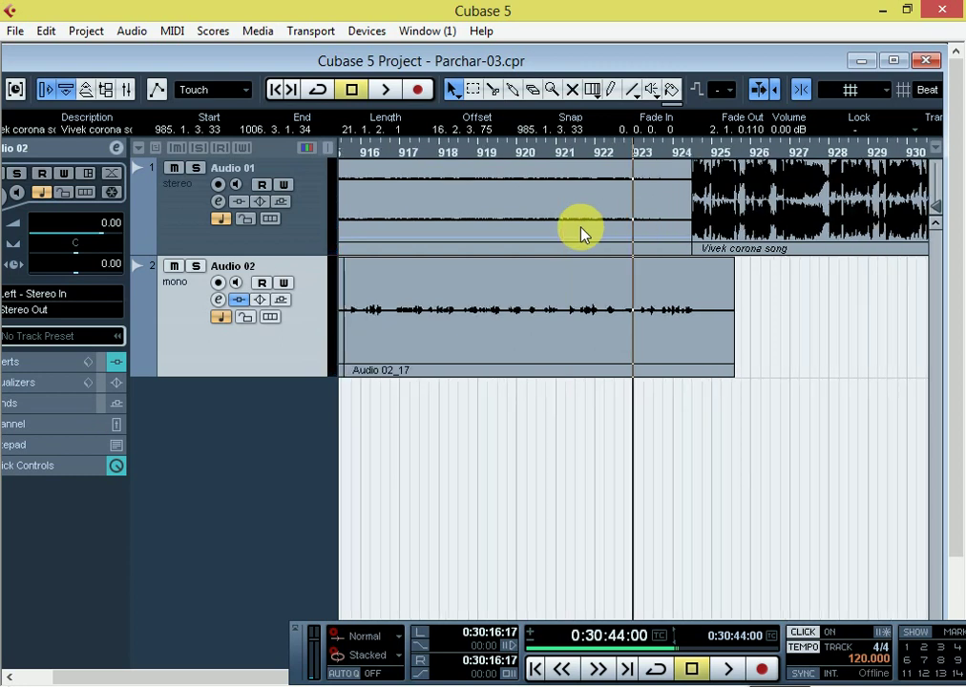
{"action": "key", "text": "h"}
{"action": "key", "text": "h"}
{"action": "key", "text": "h"}
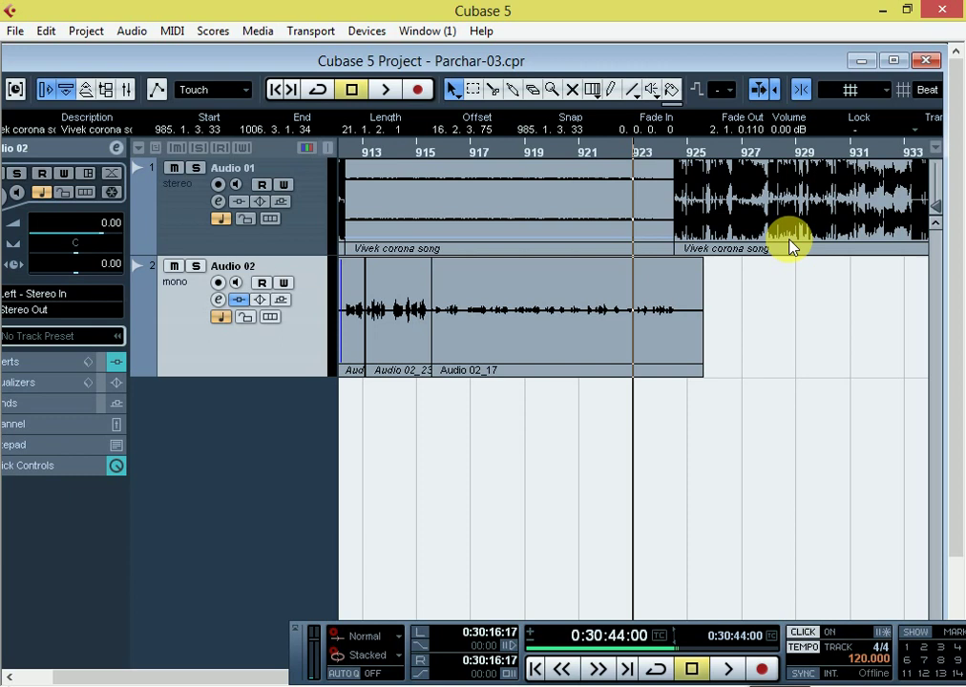
{"action": "key", "text": "g"}
{"action": "key", "text": "g"}
{"action": "key", "text": "g"}
{"action": "key", "text": "g"}
{"action": "key", "text": "g"}
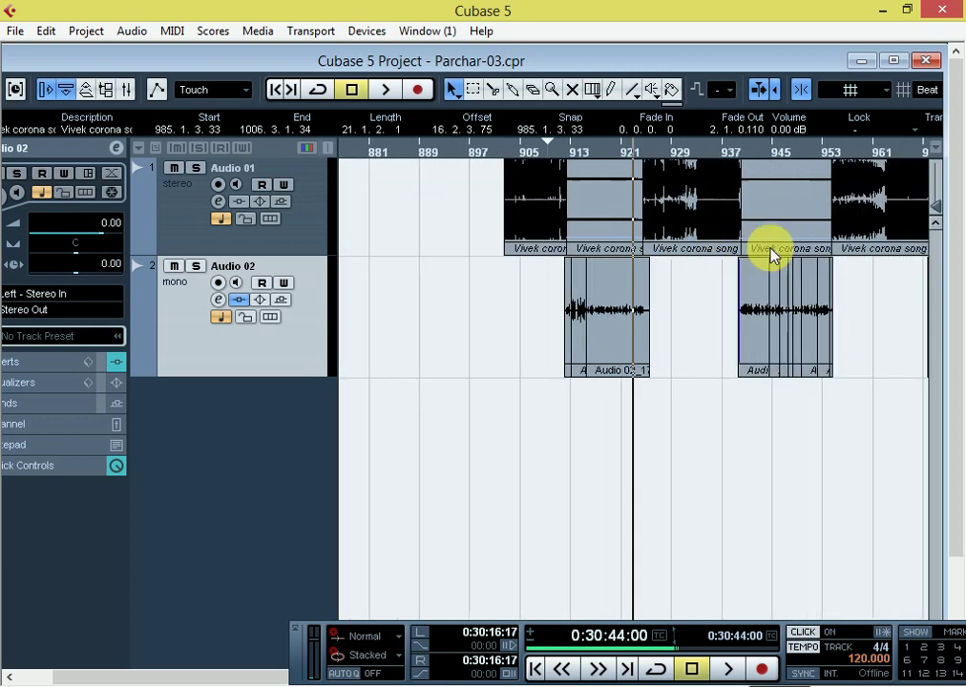
{"action": "key", "text": "g"}
{"action": "key", "text": "g"}
{"action": "key", "text": "h"}
{"action": "key", "text": "h"}
{"action": "key", "text": "h"}
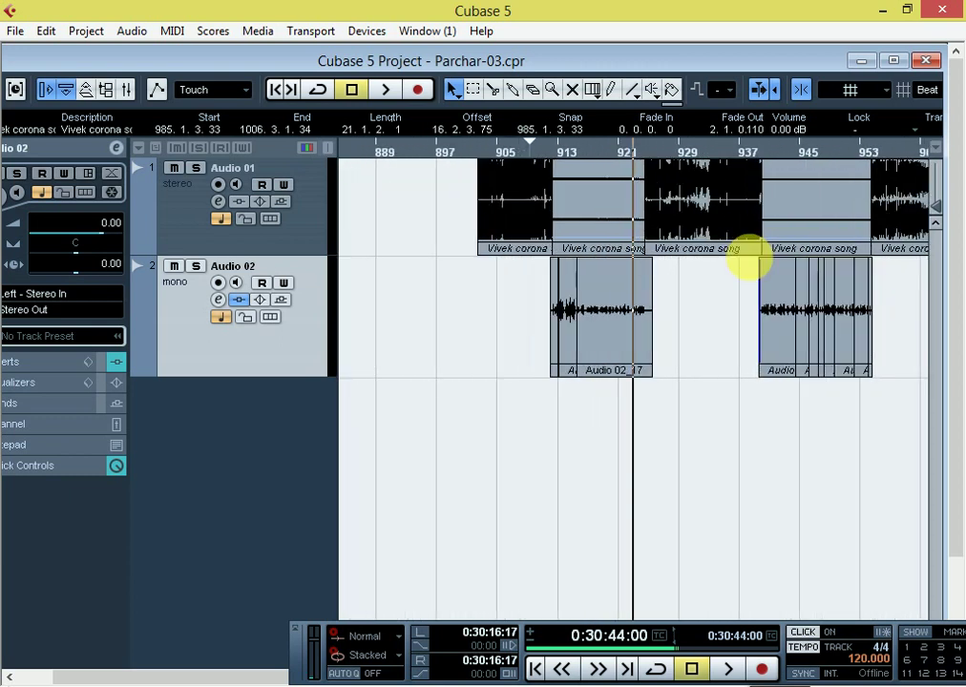
{"action": "key", "text": "h"}
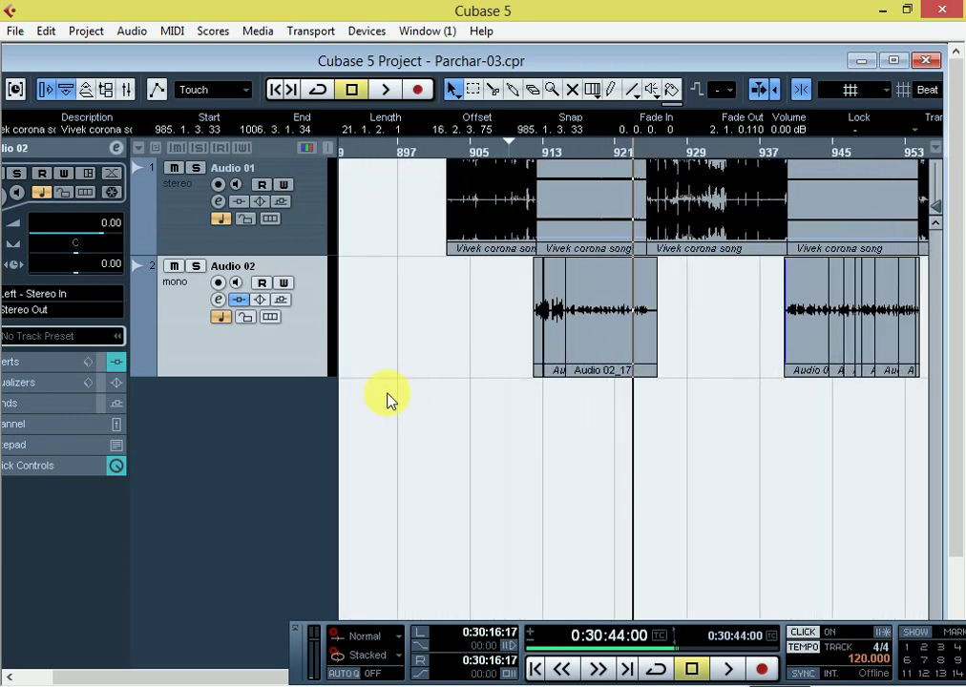
{"action": "left_click", "coordinate": [218, 301]}
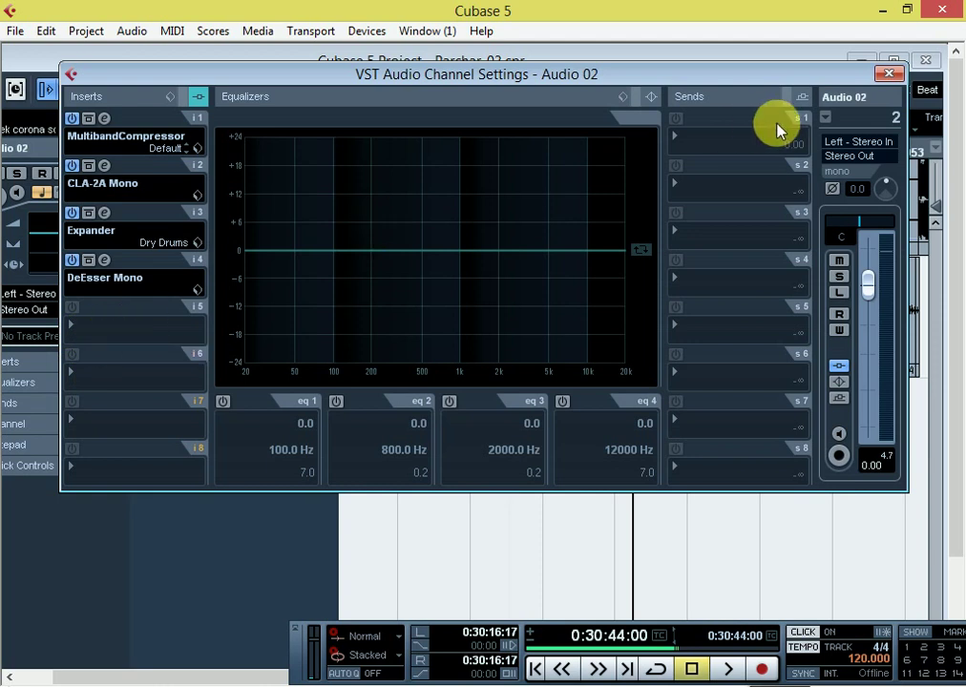
{"action": "left_click", "coordinate": [97, 323]}
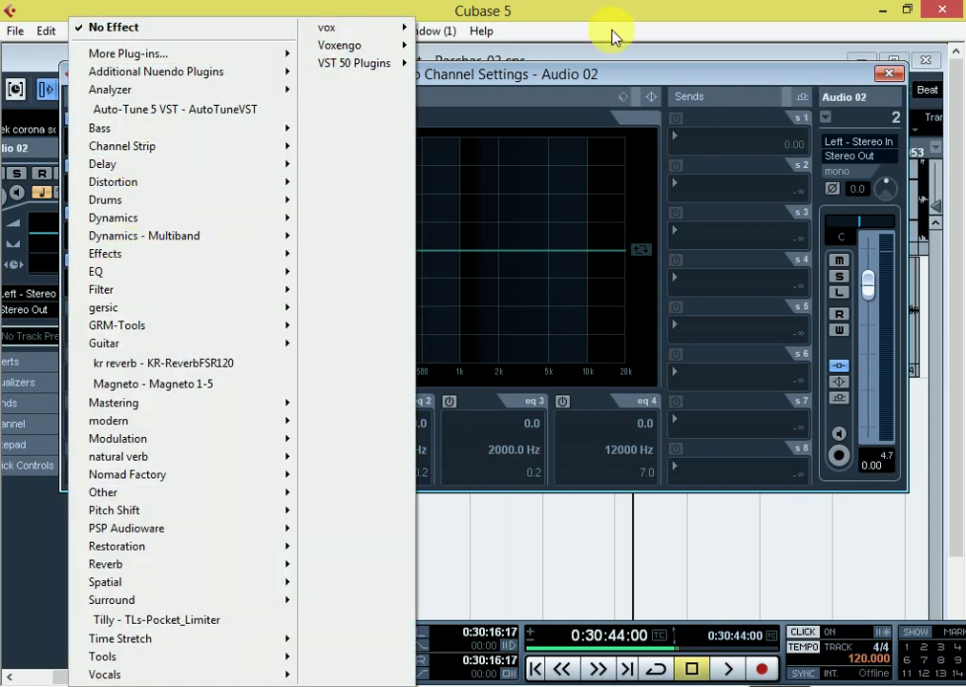
{"action": "left_click", "coordinate": [889, 74]}
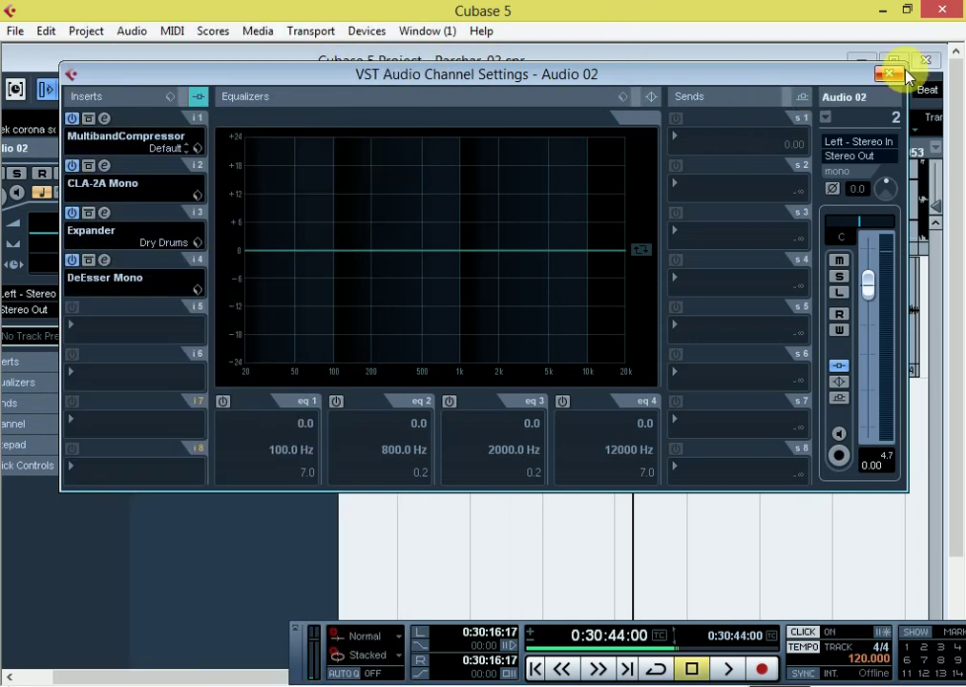
{"action": "left_click", "coordinate": [888, 74]}
Add an FX channel track in stereo configuration with the RVerb Stereo effect, and close the effect's window.
{"action": "right_click", "coordinate": [209, 482]}
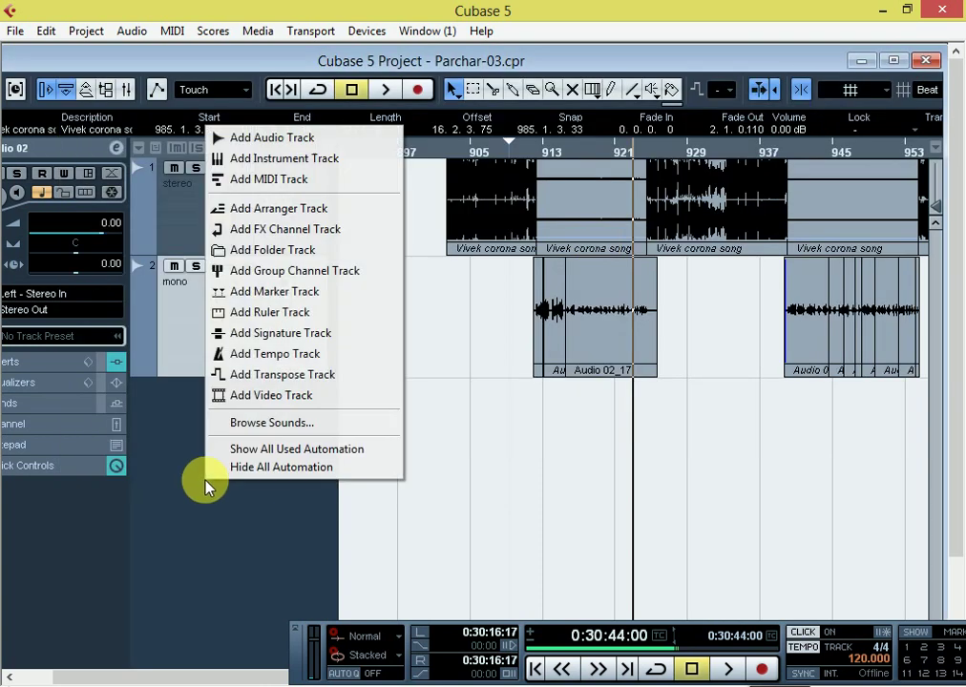
{"action": "left_click", "coordinate": [260, 230]}
{"action": "left_click", "coordinate": [425, 367]}
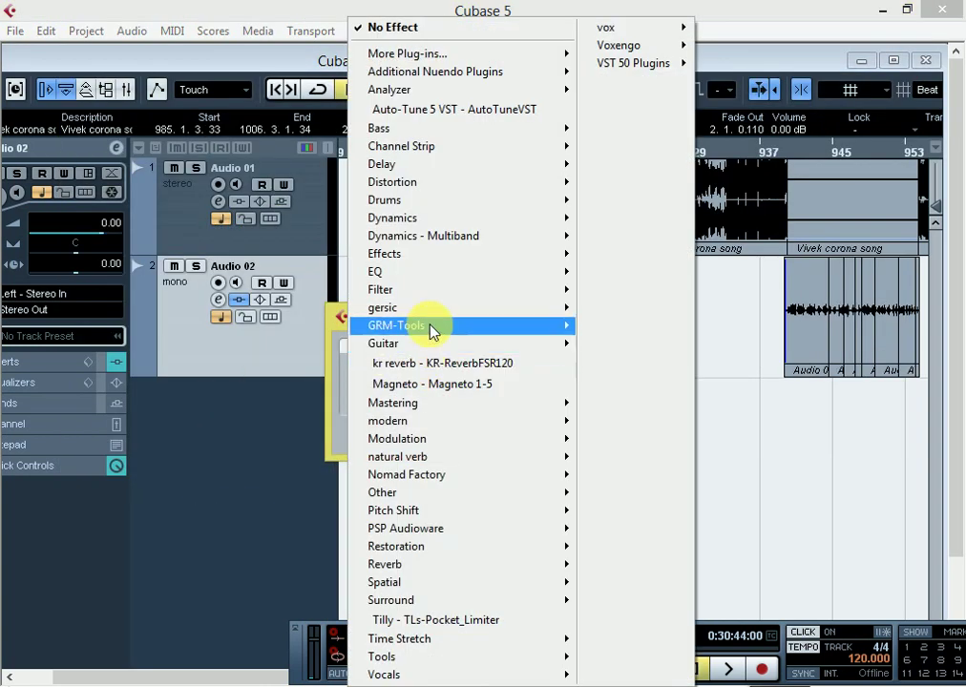
{"action": "left_click", "coordinate": [281, 84]}
{"action": "left_click", "coordinate": [514, 386]}
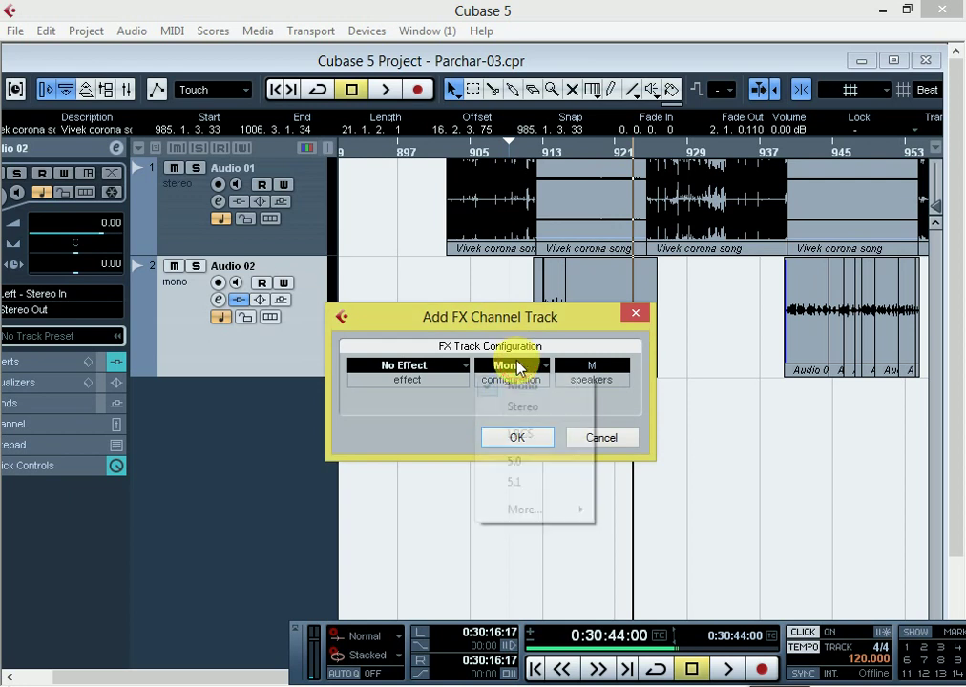
{"action": "left_click", "coordinate": [523, 408]}
{"action": "left_click", "coordinate": [401, 370]}
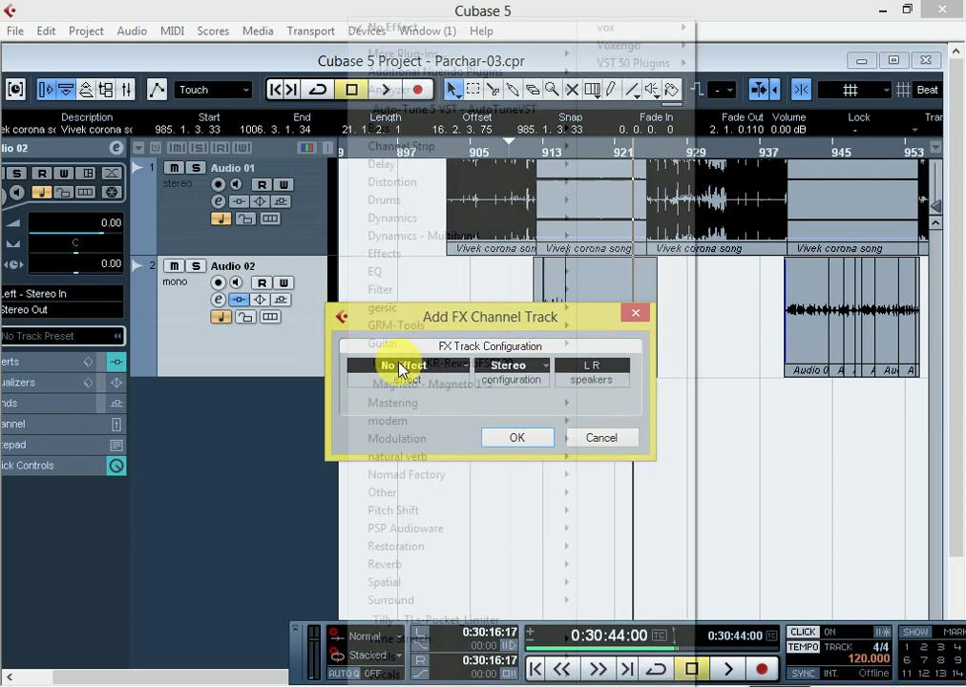
{"action": "mouse_move", "coordinate": [396, 325]}
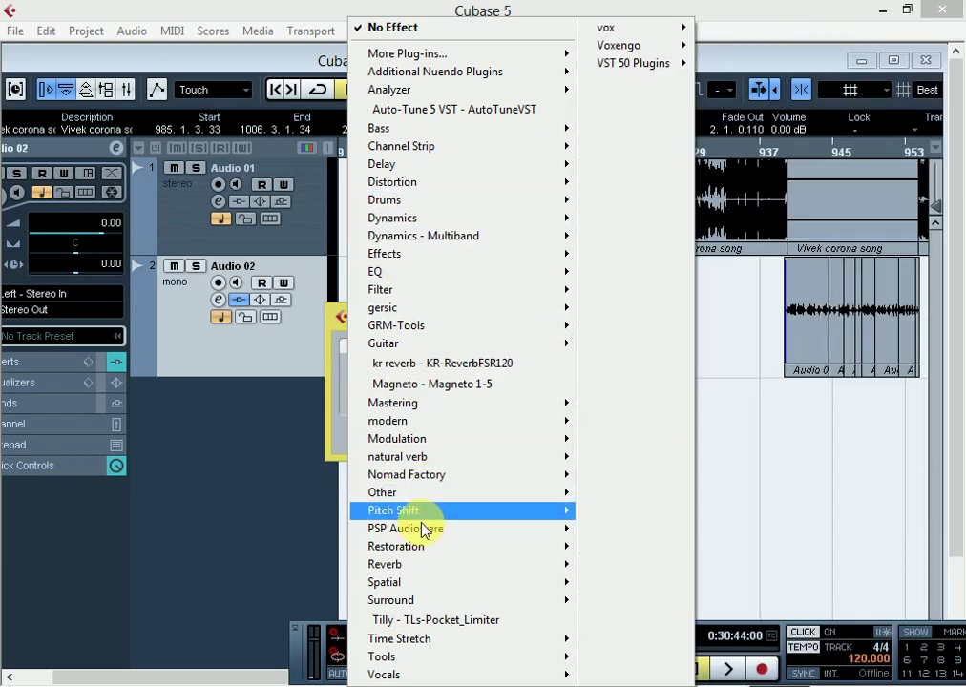
{"action": "mouse_move", "coordinate": [413, 571]}
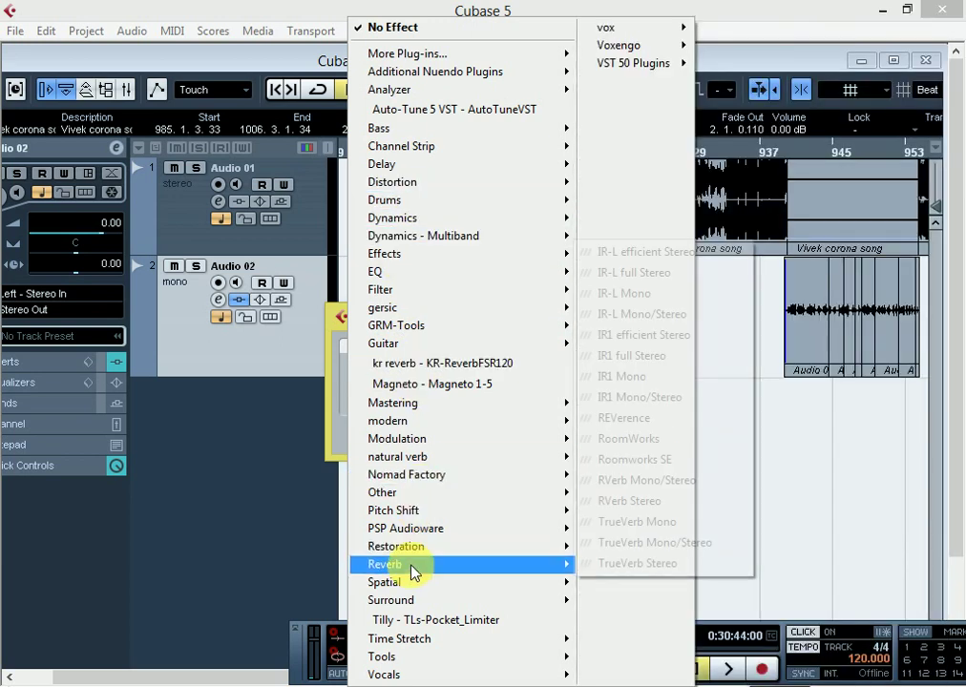
{"action": "left_click", "coordinate": [645, 512]}
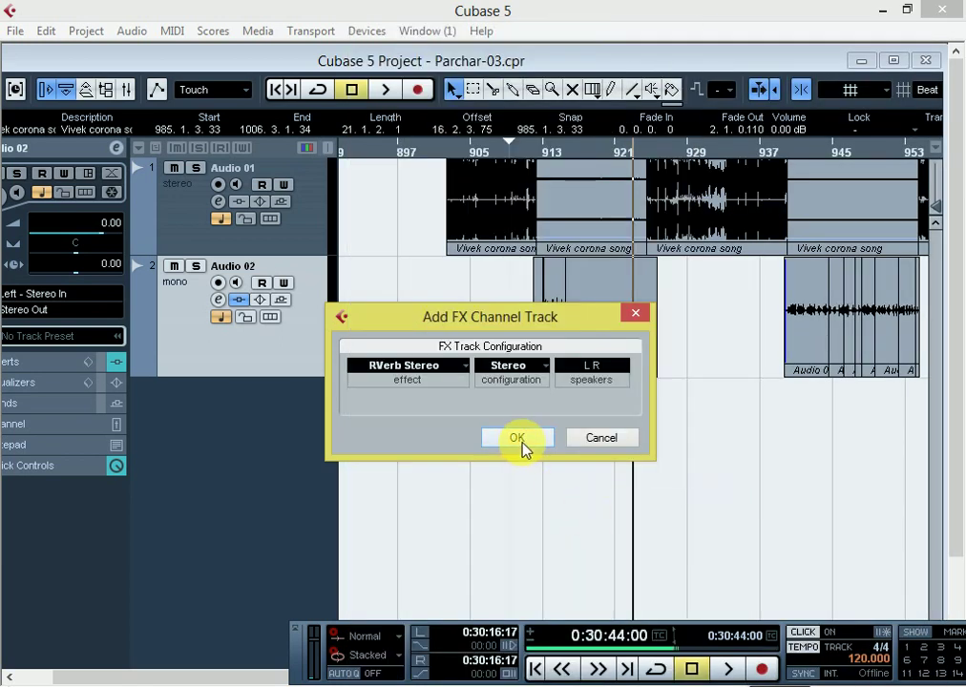
{"action": "left_click", "coordinate": [522, 444]}
{"action": "left_click", "coordinate": [772, 212]}
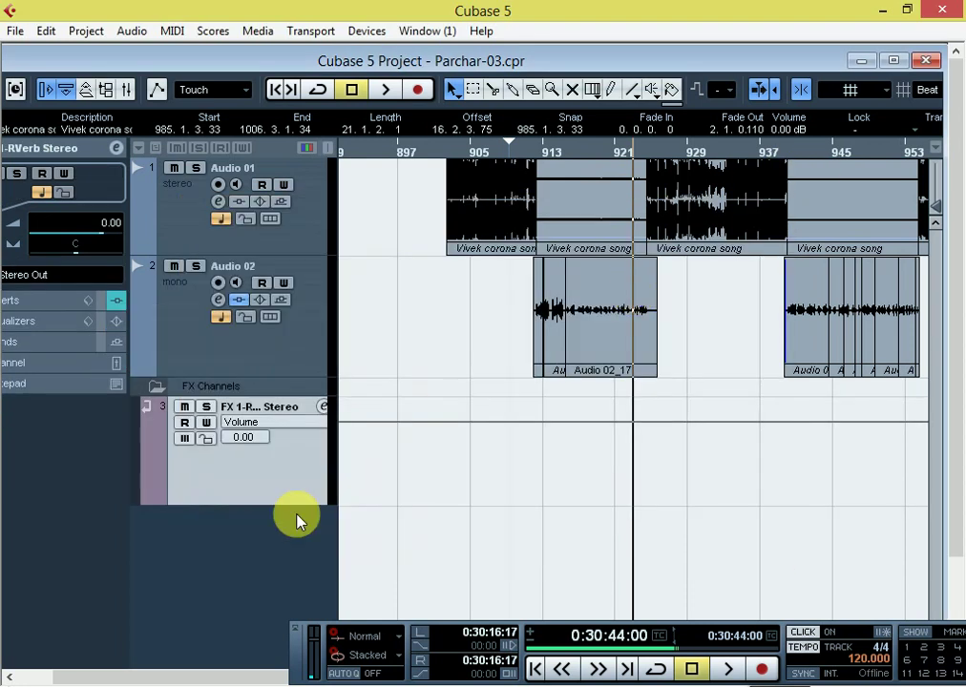
Add a second stereo FX channel track with the StereoDelay effect.
{"action": "right_click", "coordinate": [211, 584]}
{"action": "left_click", "coordinate": [285, 330]}
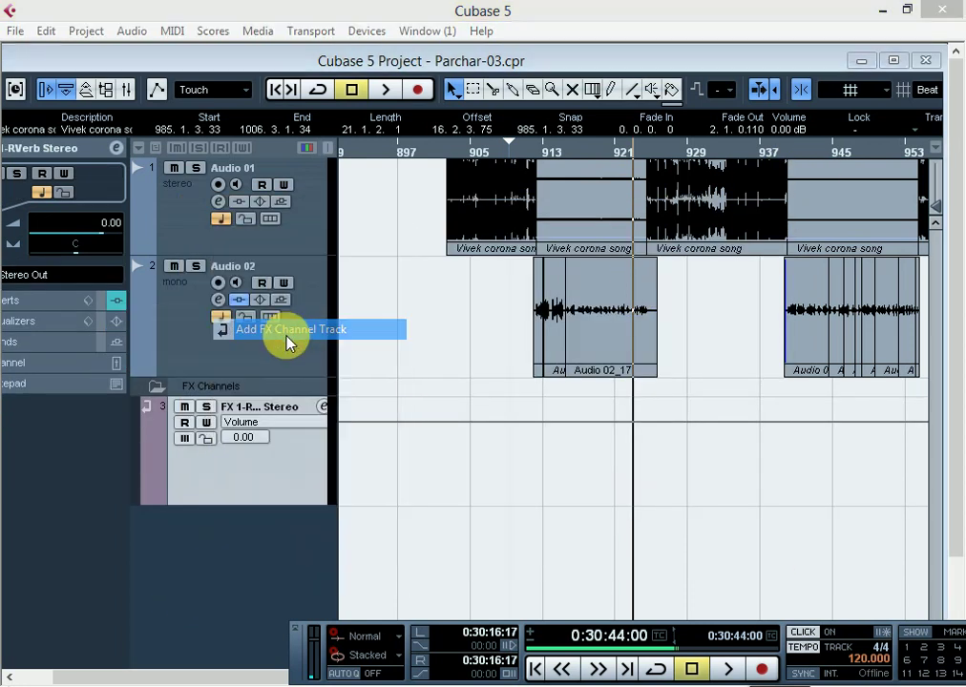
{"action": "left_click", "coordinate": [423, 369]}
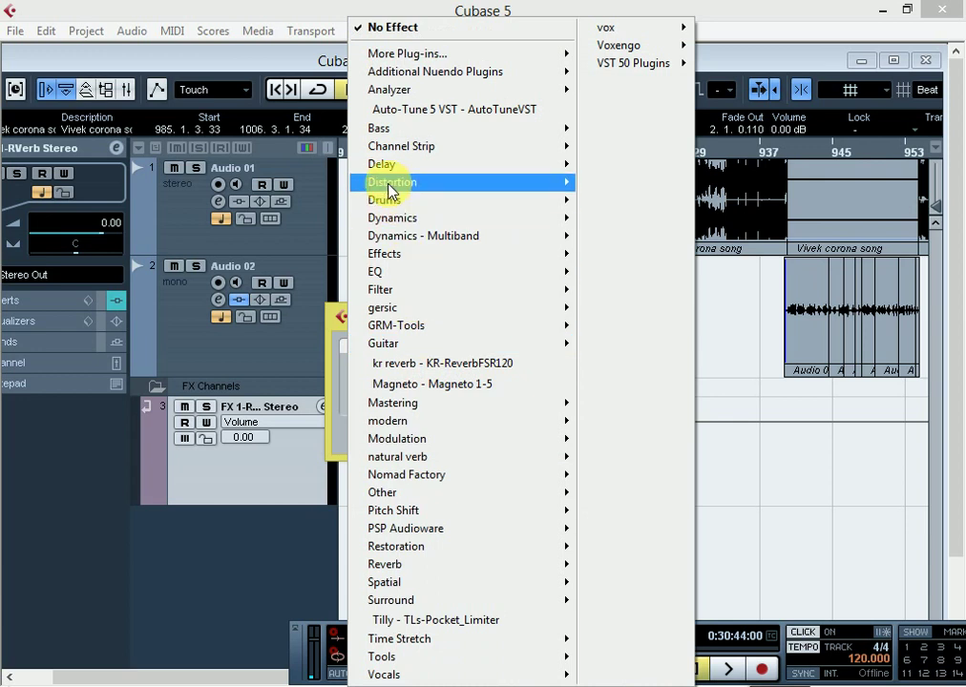
{"action": "mouse_move", "coordinate": [386, 167]}
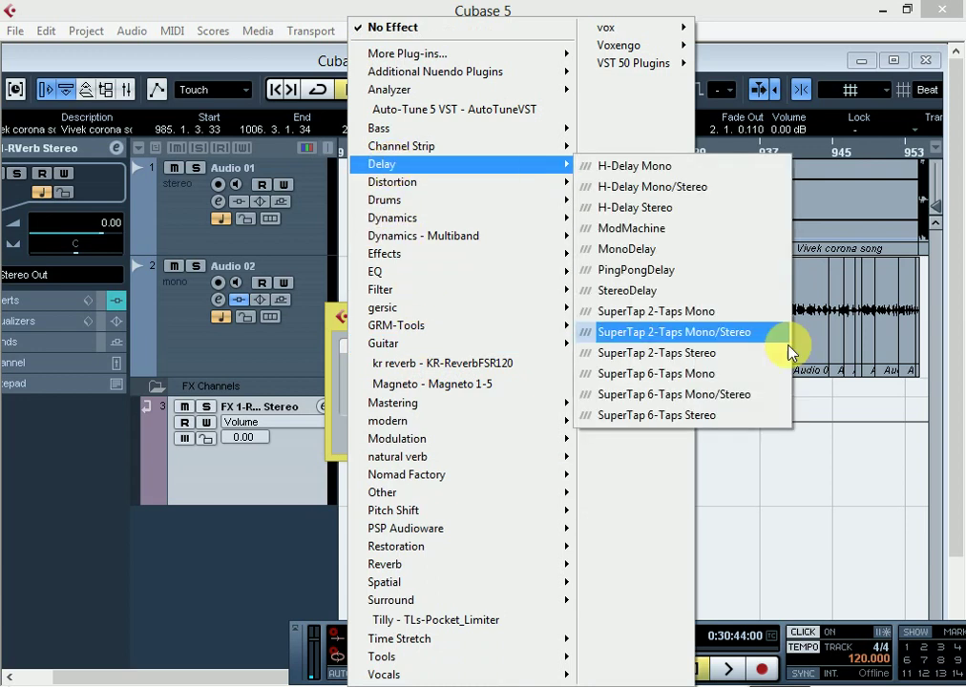
{"action": "left_click", "coordinate": [632, 291]}
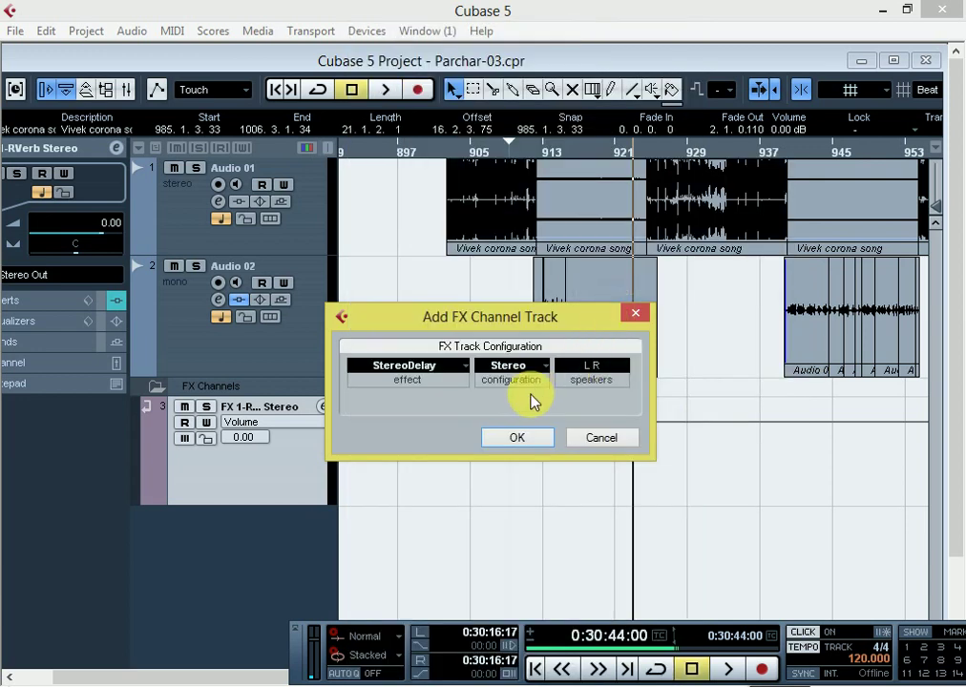
{"action": "left_click", "coordinate": [517, 440]}
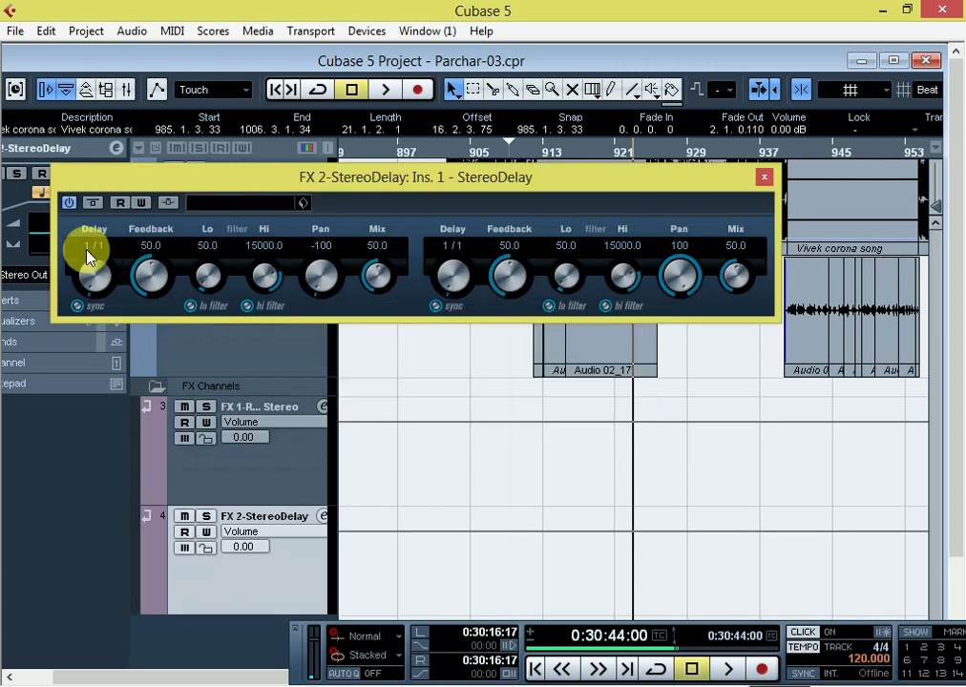
Set the StereoDelay's first delay to 1/32 with feedback 25 and its second delay to 1/16.
{"action": "left_click", "coordinate": [90, 250]}
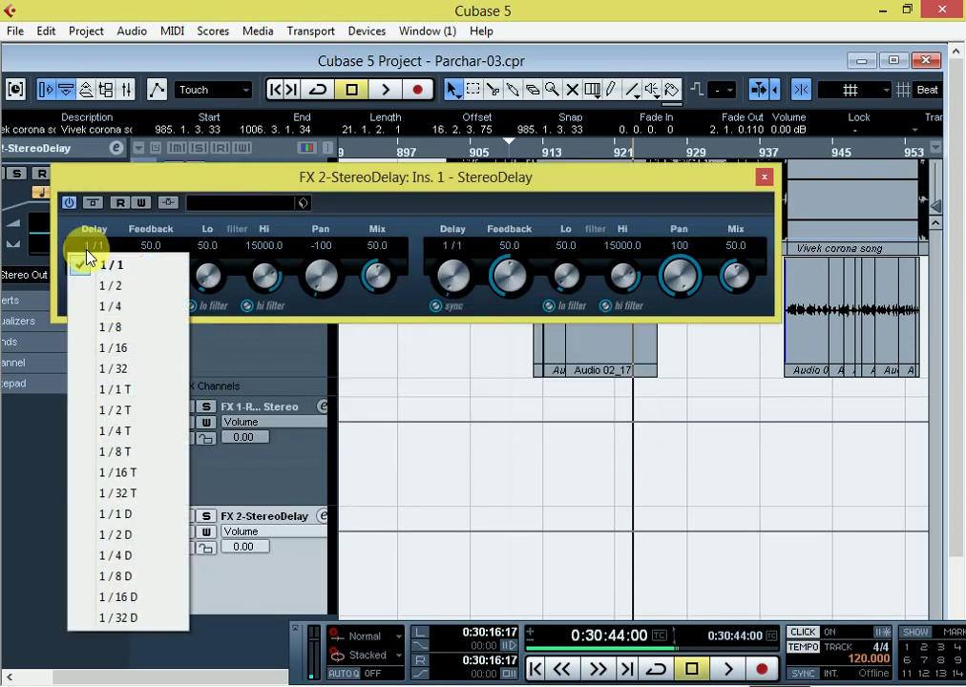
{"action": "left_click", "coordinate": [124, 370]}
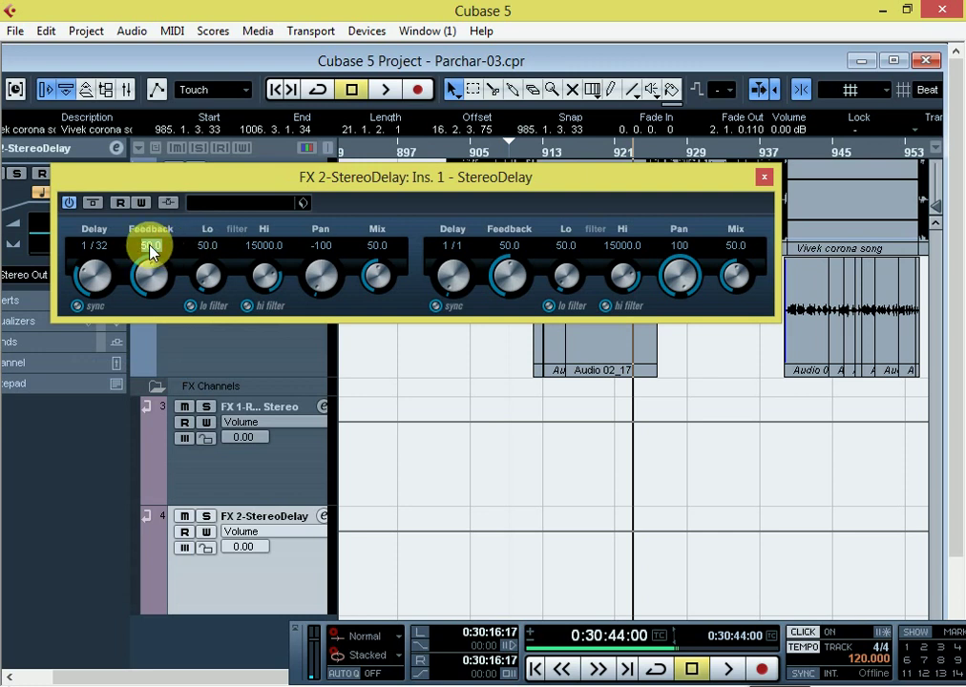
{"action": "type", "text": "25"}
{"action": "key", "text": "Return"}
{"action": "left_click", "coordinate": [452, 250]}
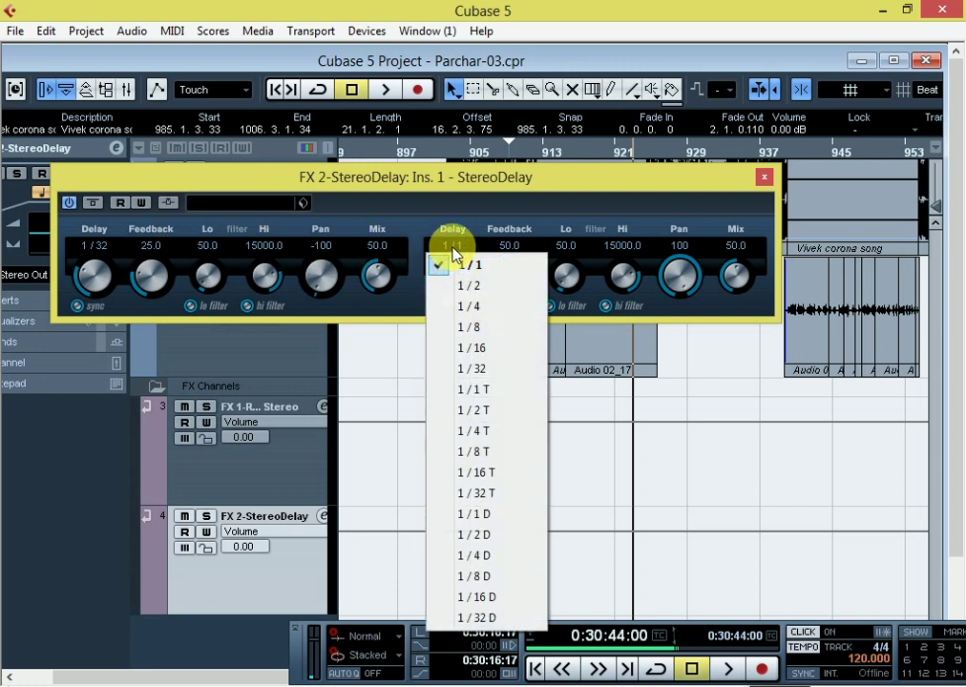
{"action": "left_click", "coordinate": [482, 349]}
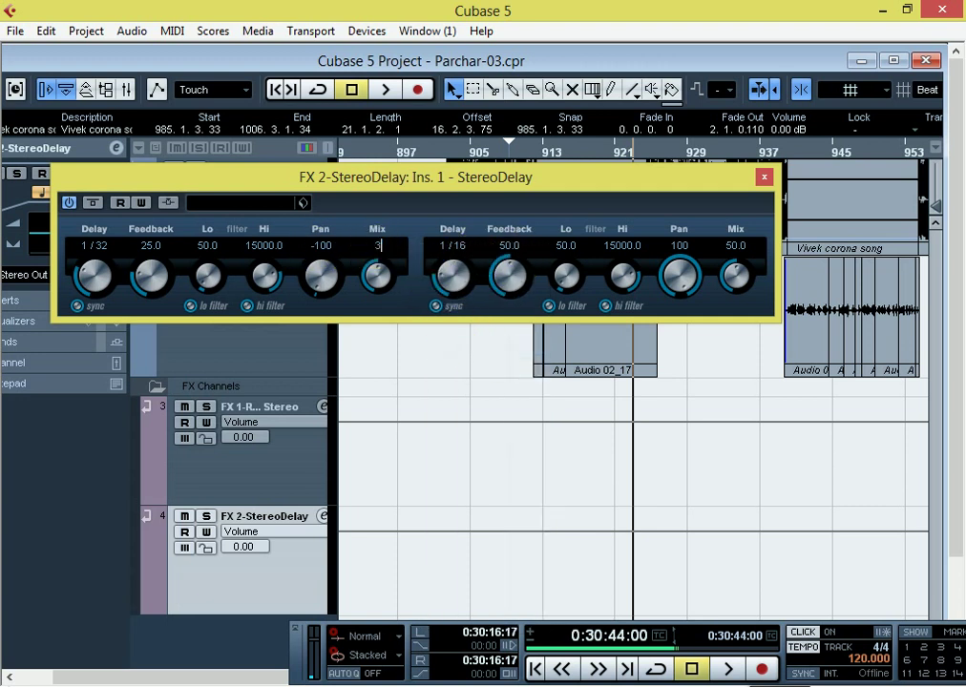
Set the first delay's mix to 30, adjust the remaining StereoDelay values to 30 and 25, and close the effect's window.
{"action": "type", "text": "30"}
{"action": "key", "text": "Return"}
{"action": "type", "text": "1"}
{"action": "key", "text": "BackSpace"}
{"action": "type", "text": "3"}
{"action": "type", "text": "0"}
{"action": "type", "text": "25"}
{"action": "left_click", "coordinate": [762, 179]}
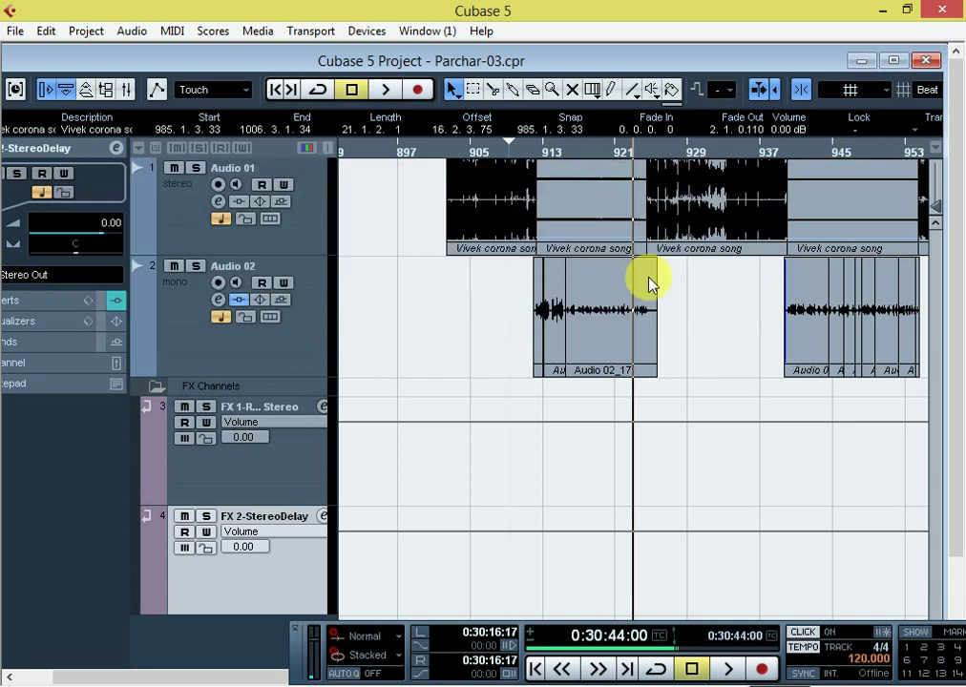
Route Audio 02's first send to FX 1-RVerb Stereo, activate it, and set its send level to -25.
{"action": "left_click", "coordinate": [220, 301]}
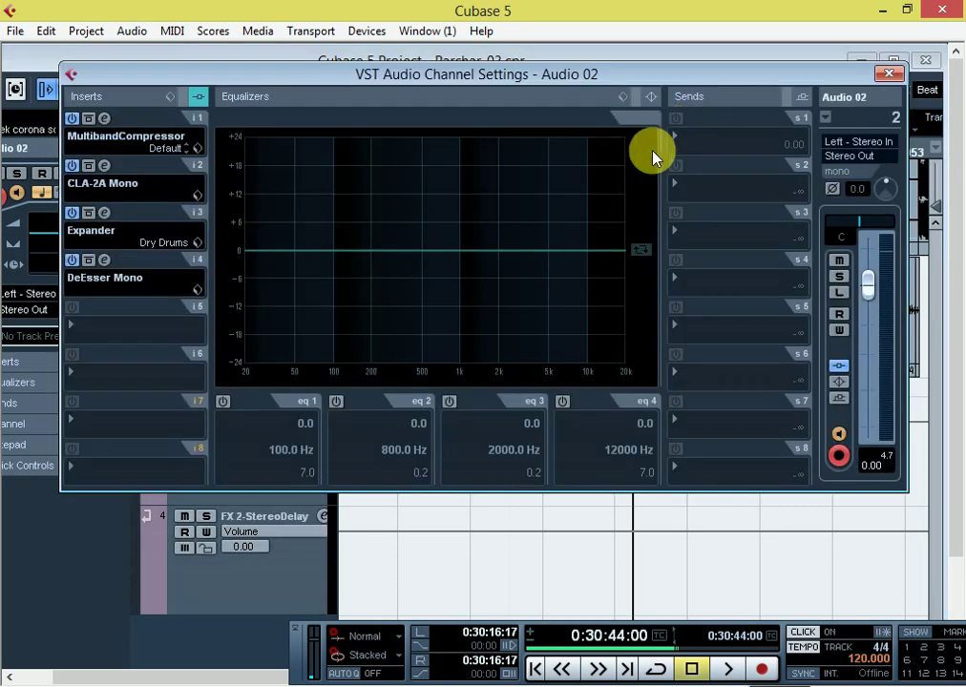
{"action": "left_click", "coordinate": [703, 131]}
{"action": "left_click", "coordinate": [749, 188]}
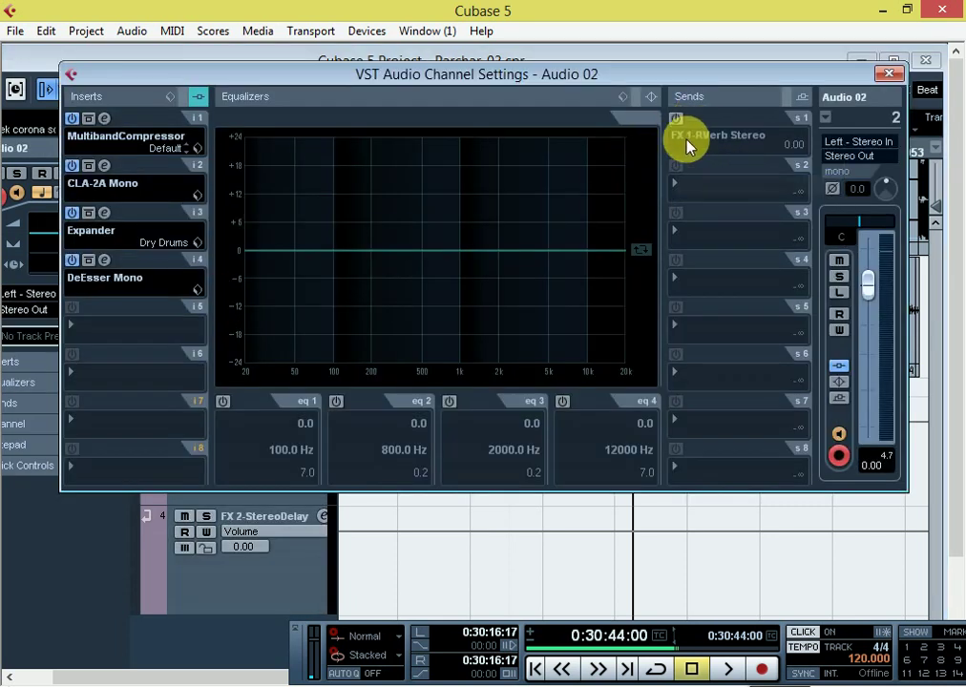
{"action": "left_click", "coordinate": [676, 117]}
{"action": "left_click_drag", "start_coordinate": [798, 148], "coordinate": [792, 145]}
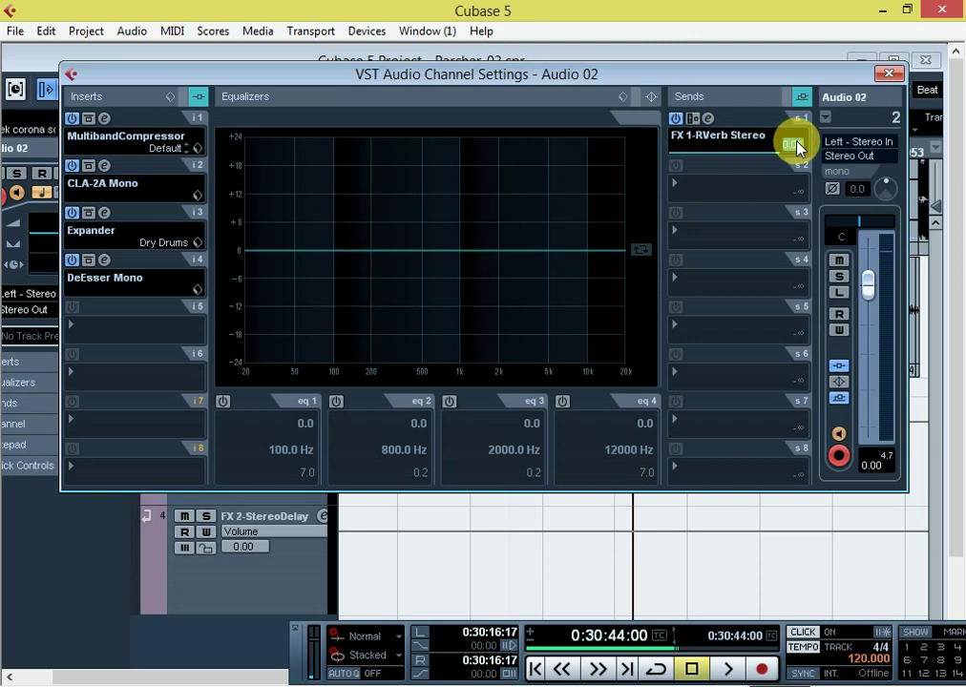
{"action": "left_click", "coordinate": [792, 153]}
{"action": "scroll", "coordinate": [785, 159], "scroll_direction": "down", "scroll_amount": 1}
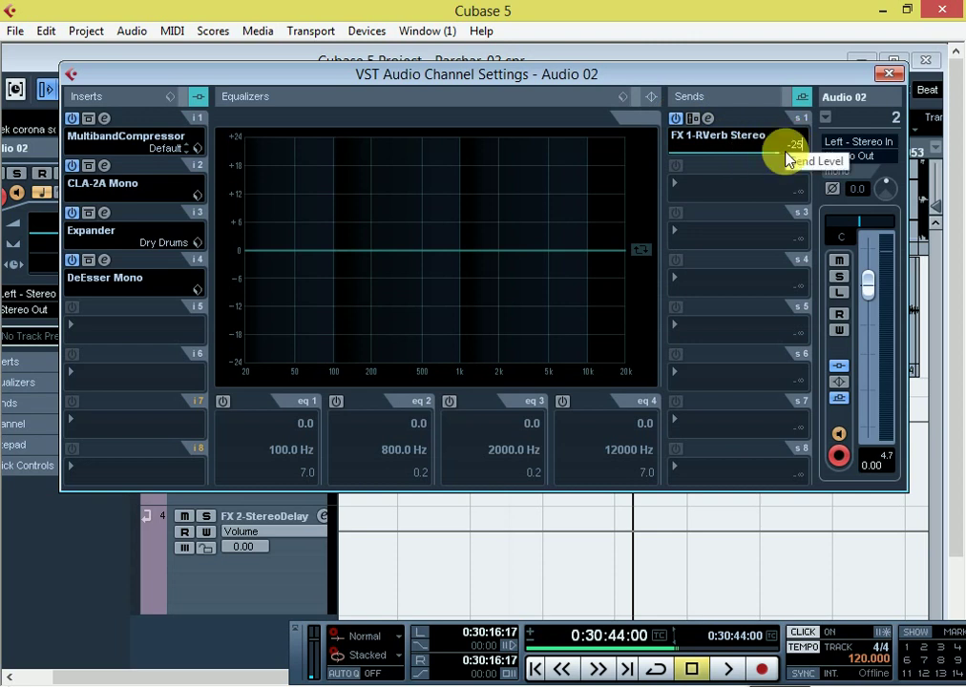
Route Audio 02's second send to FX 2-StereoDelay, activate it at a level of about -15.32, and close the channel settings.
{"action": "left_click", "coordinate": [731, 185]}
{"action": "left_click", "coordinate": [746, 254]}
{"action": "left_click", "coordinate": [675, 166]}
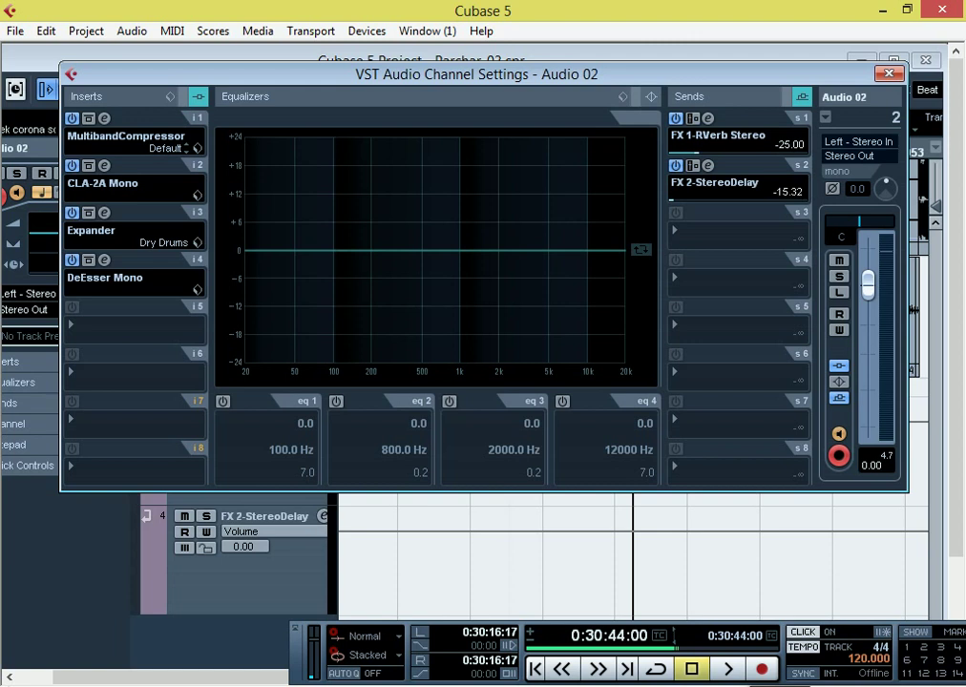
{"action": "left_click", "coordinate": [889, 77]}
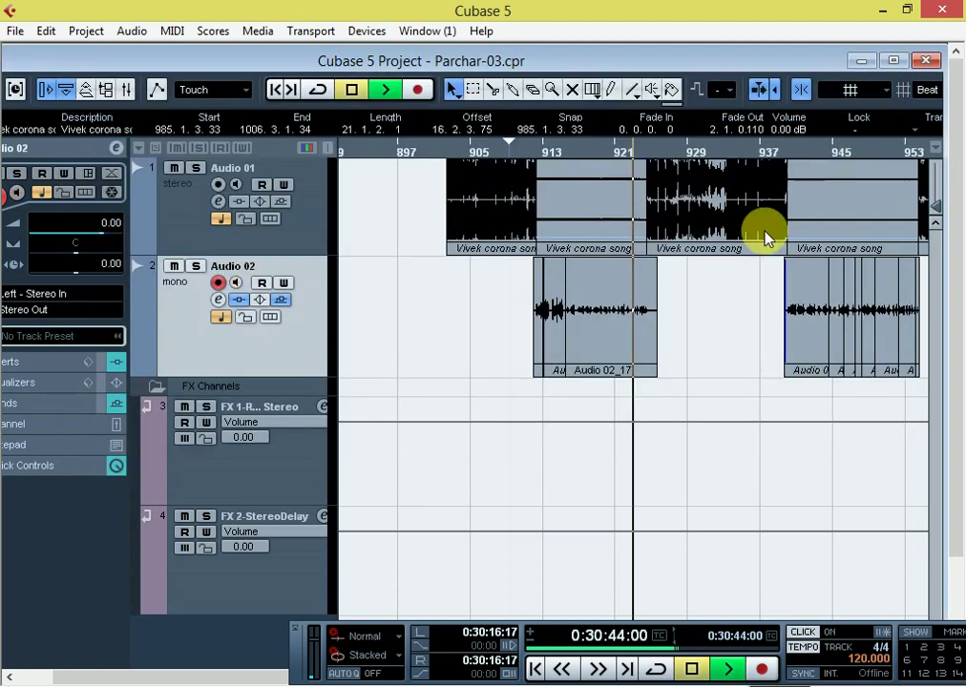
Play the voice section from 0:30:22:00 to check the reverb and delay sends, and stop playback.
{"action": "left_click", "coordinate": [534, 152]}
{"action": "key", "text": "space"}
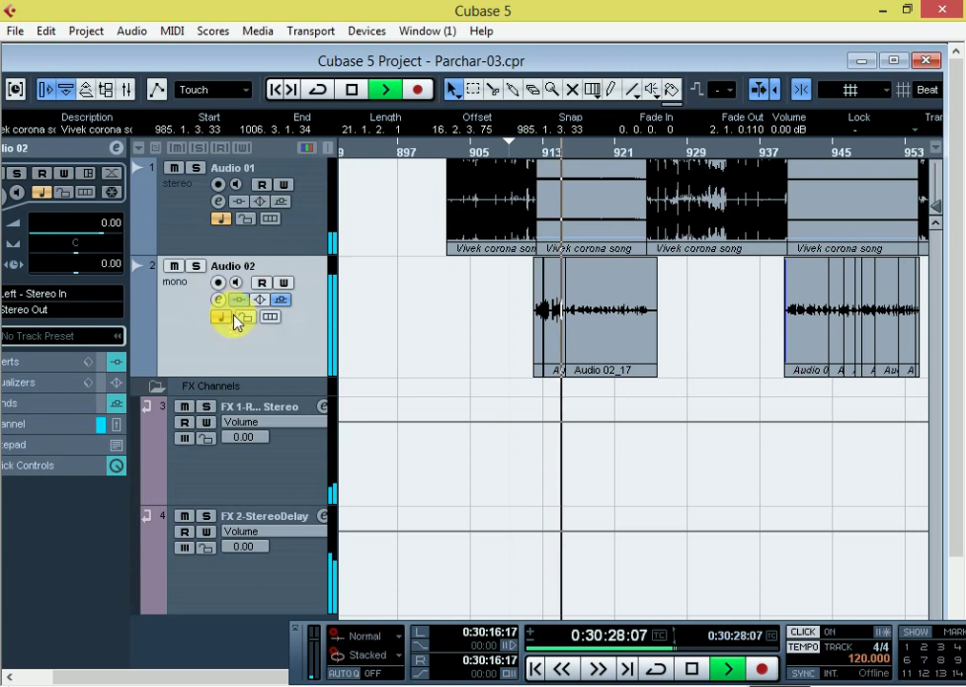
{"action": "key", "text": "space"}
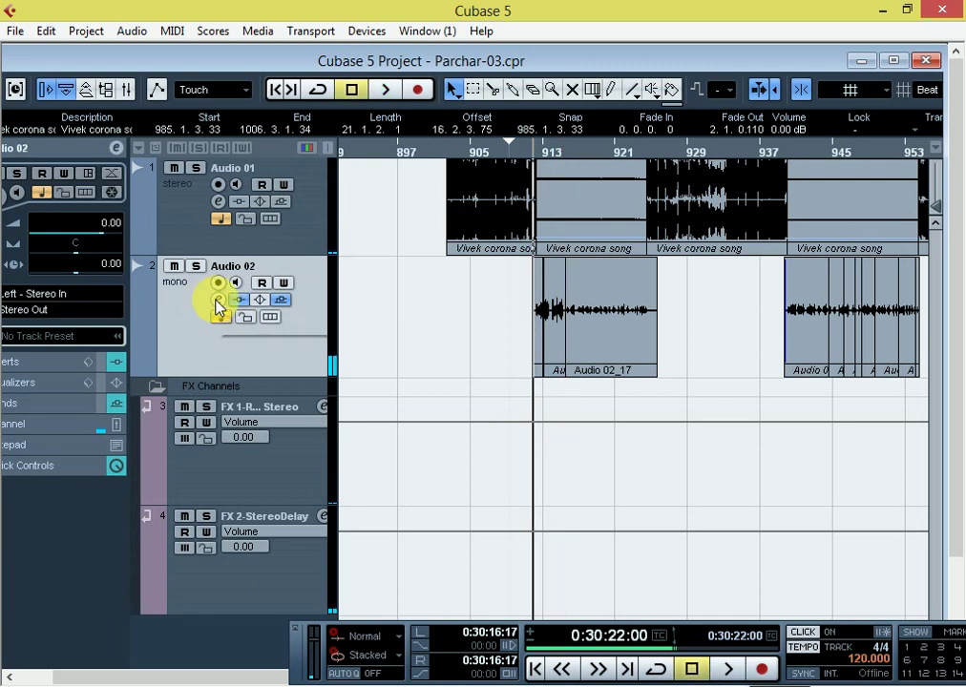
Load the Q6 Mono equalizer into the fifth insert slot of Audio 02.
{"action": "left_click", "coordinate": [219, 301]}
{"action": "left_click", "coordinate": [104, 331]}
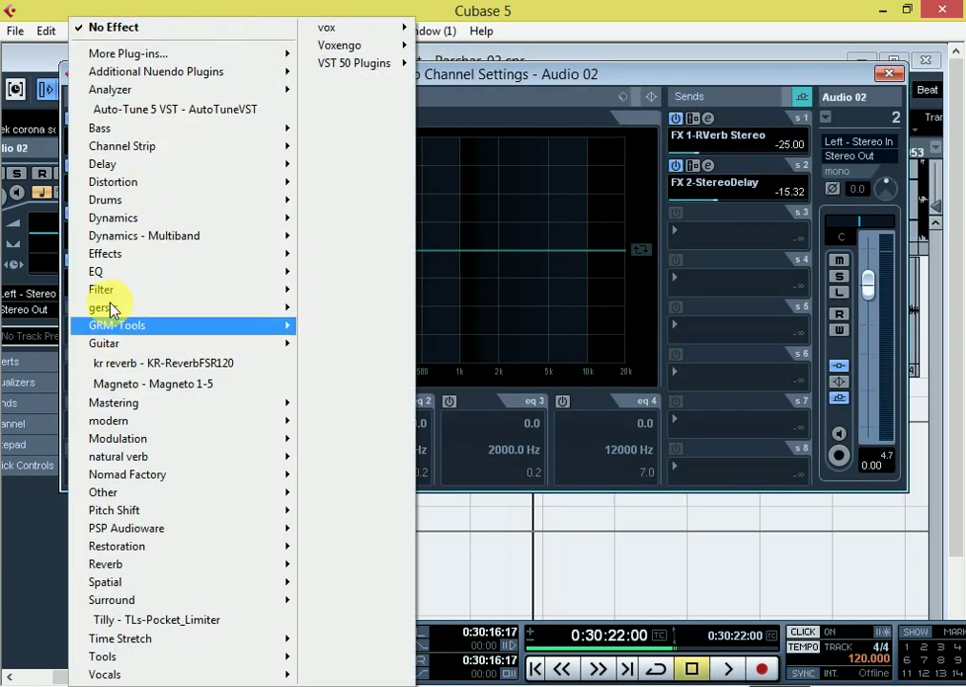
{"action": "mouse_move", "coordinate": [112, 275]}
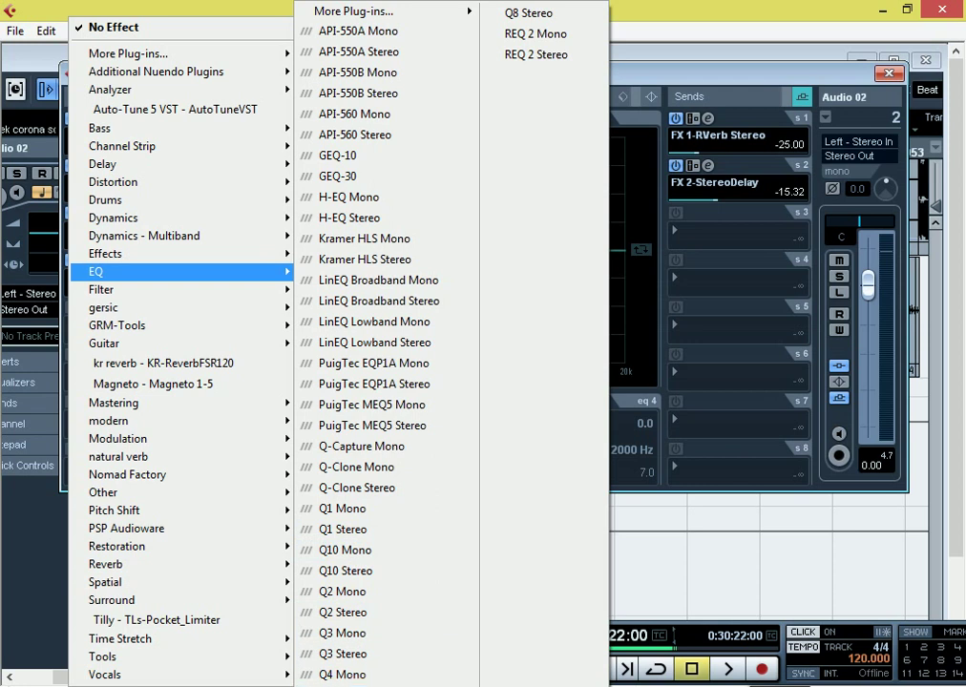
{"action": "key", "text": "Return"}
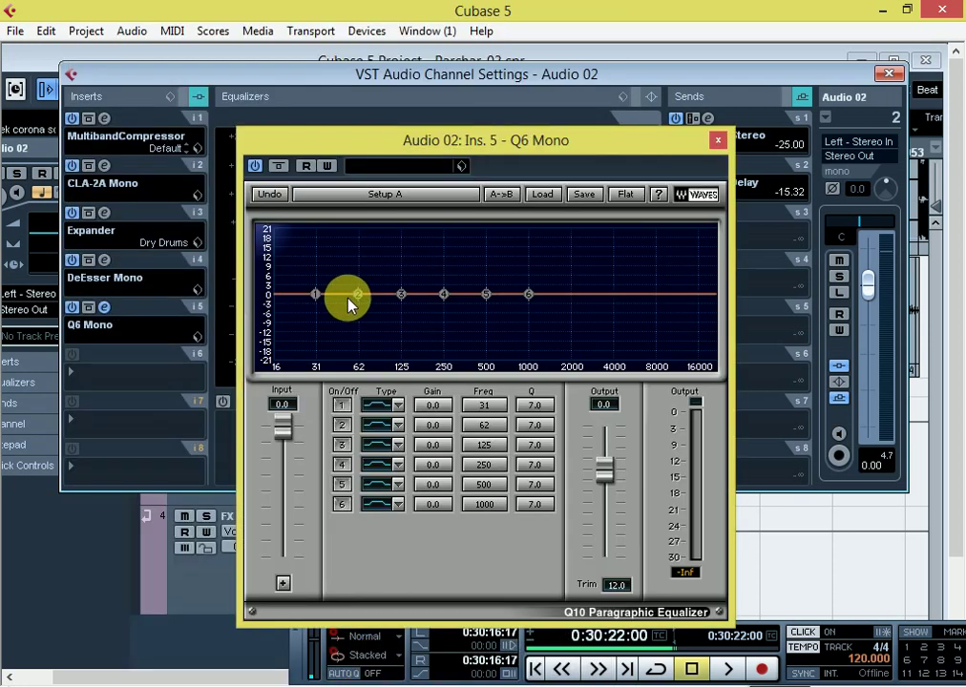
Cut Q6 band 1 by about 17.9 dB near 122 Hz, boost band 6 about 6.7 dB near 7661 Hz, and close the equalizer.
{"action": "left_click_drag", "start_coordinate": [312, 299], "coordinate": [342, 315]}
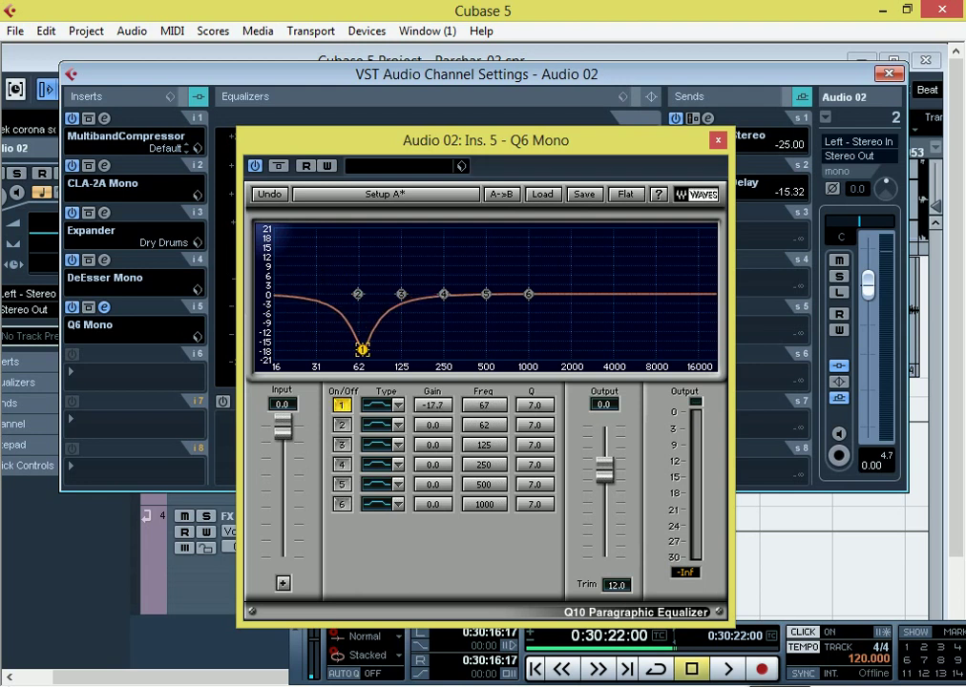
{"action": "left_click_drag", "start_coordinate": [362, 350], "coordinate": [393, 350]}
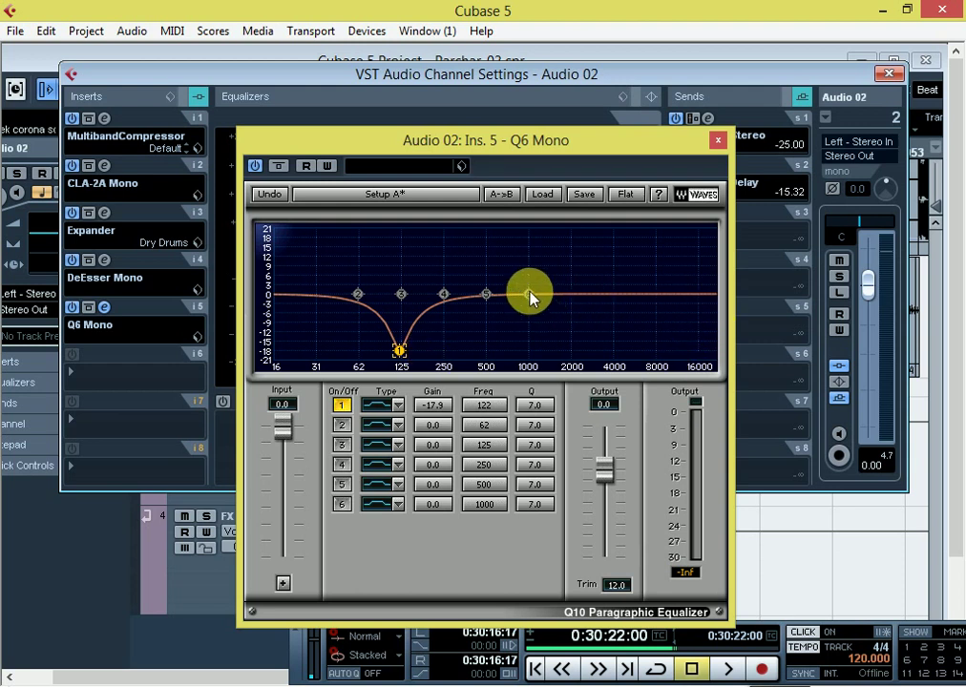
{"action": "left_click_drag", "start_coordinate": [531, 296], "coordinate": [713, 279]}
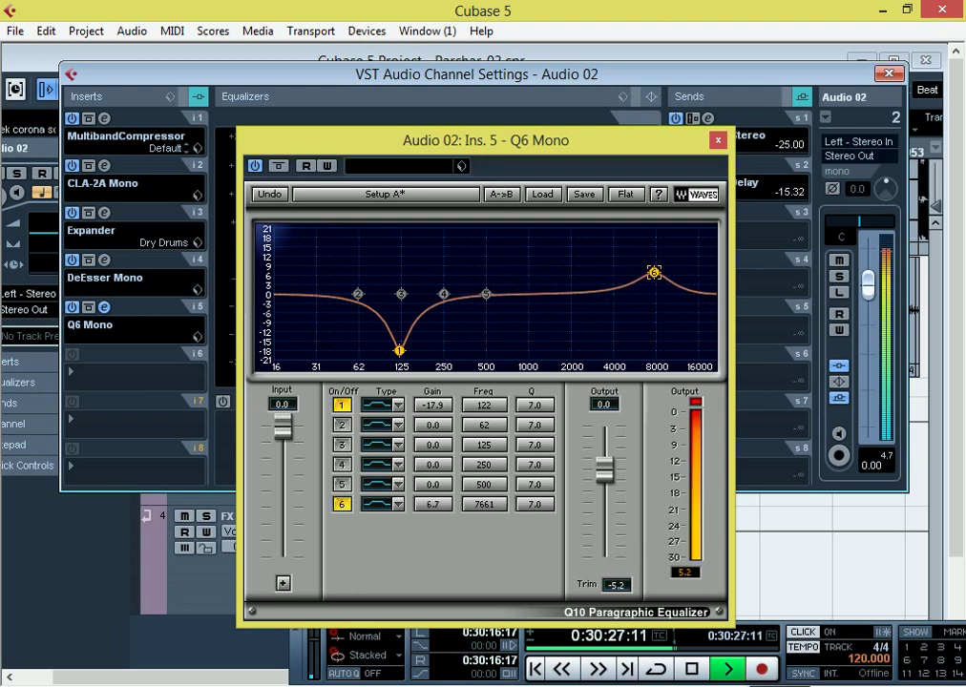
{"action": "left_click", "coordinate": [719, 143]}
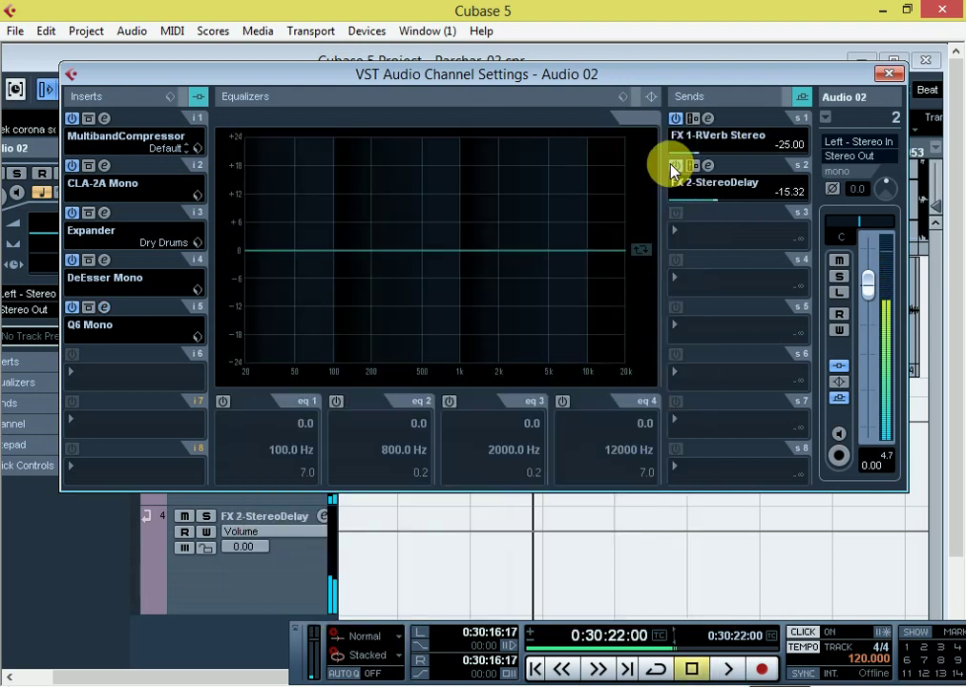
Replace Q6 Mono with Q8 Stereo, discarding the changes, cut band 1 by about 9 dB near 132 Hz, and close the equalizer.
{"action": "left_click", "coordinate": [73, 307]}
{"action": "left_click", "coordinate": [92, 329]}
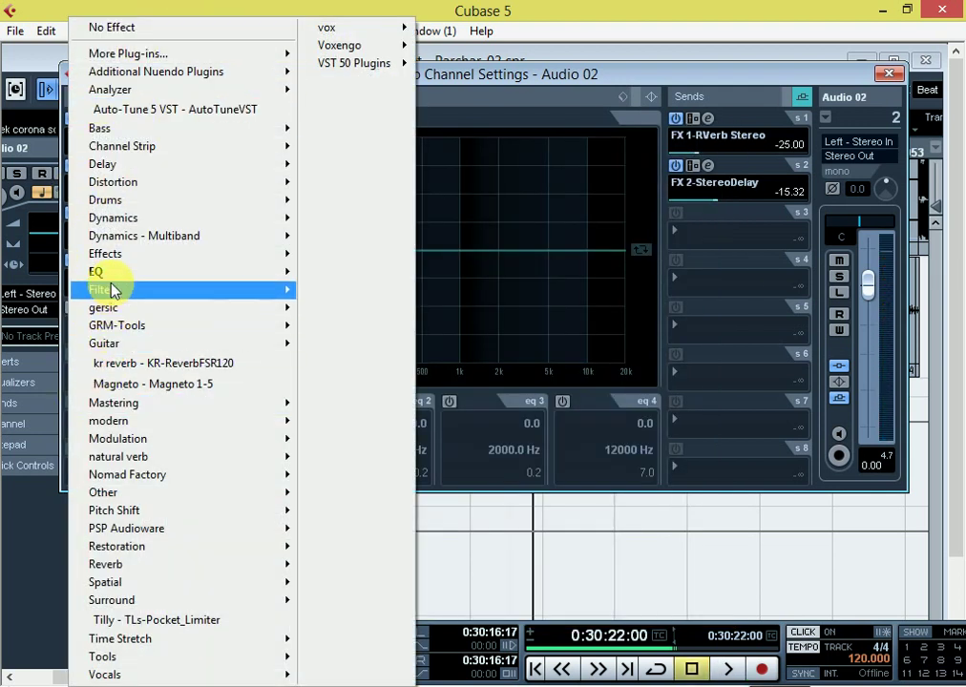
{"action": "left_click", "coordinate": [525, 13]}
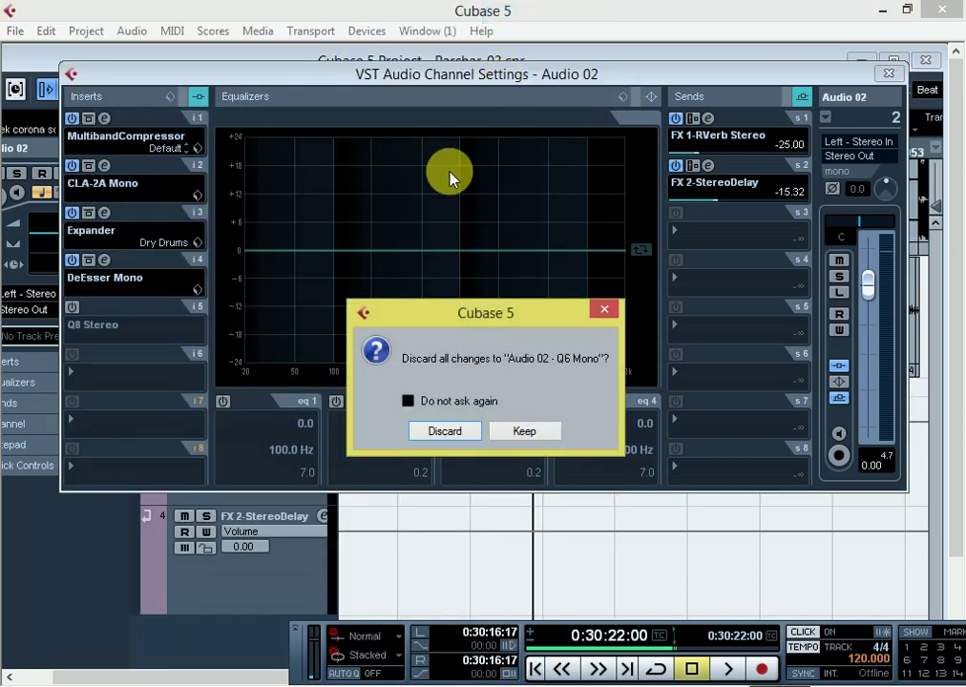
{"action": "left_click", "coordinate": [432, 431]}
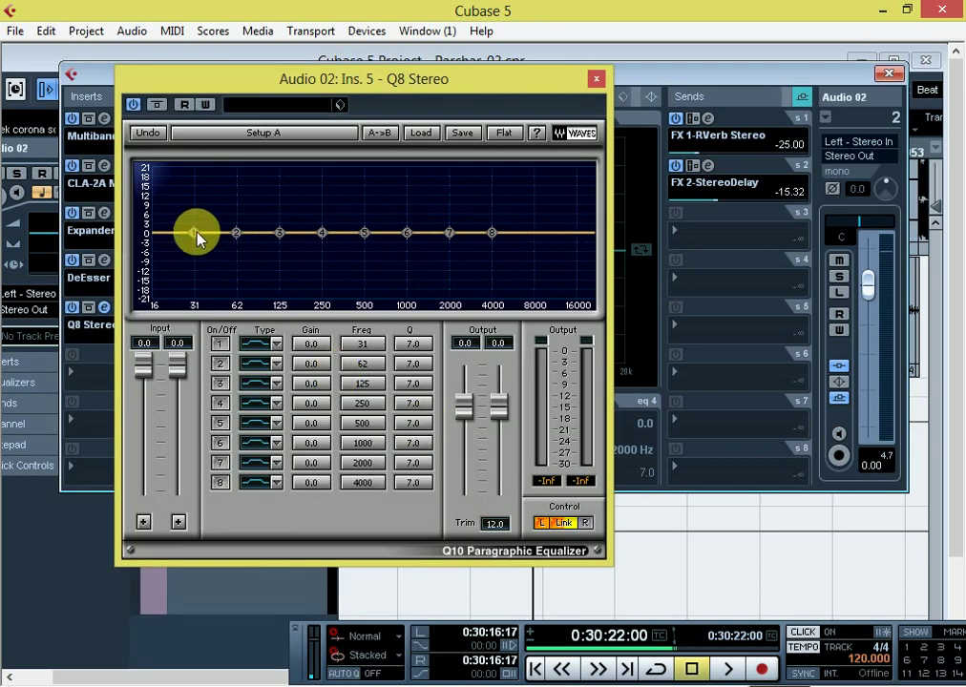
{"action": "left_click_drag", "start_coordinate": [195, 240], "coordinate": [268, 246]}
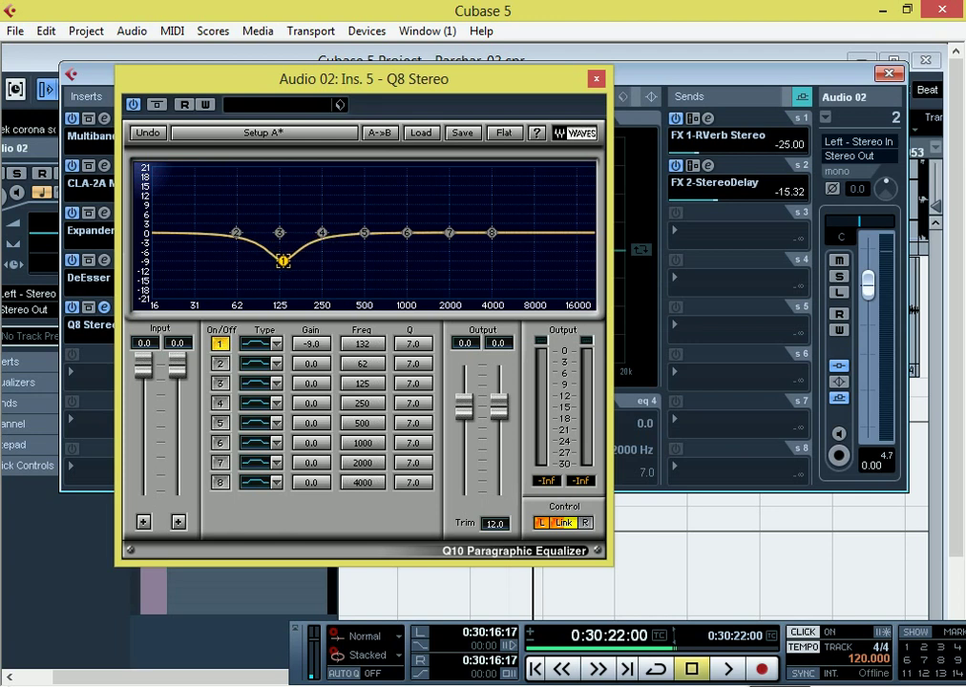
{"action": "left_click", "coordinate": [595, 80]}
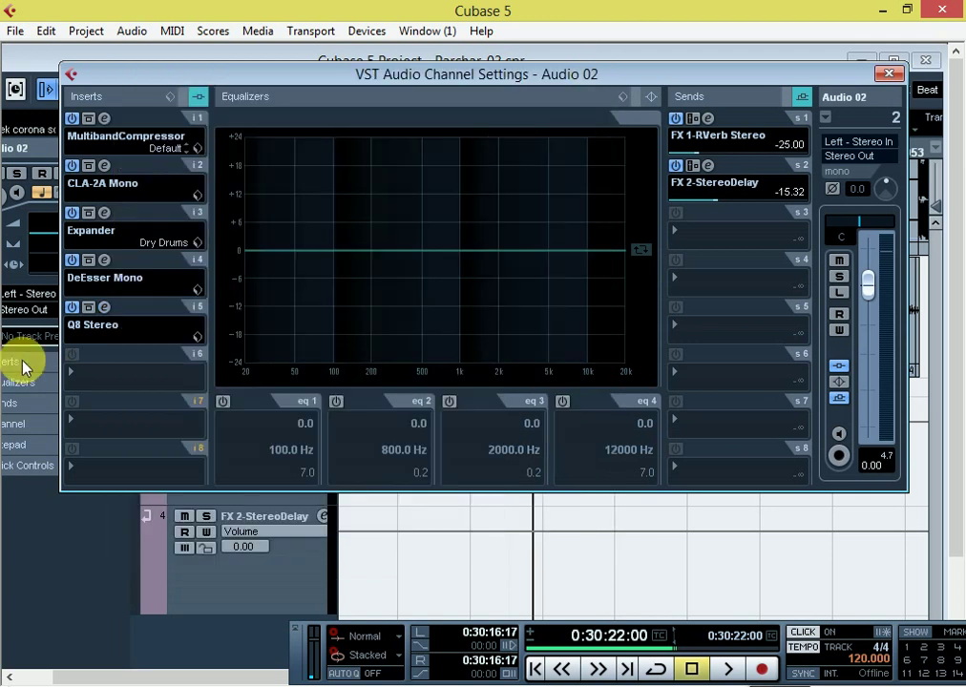
Load a fresh Q8 Stereo into Audio 02's fifth insert slot, discarding the existing equalizer's changes.
{"action": "left_click", "coordinate": [73, 308]}
{"action": "left_click", "coordinate": [93, 329]}
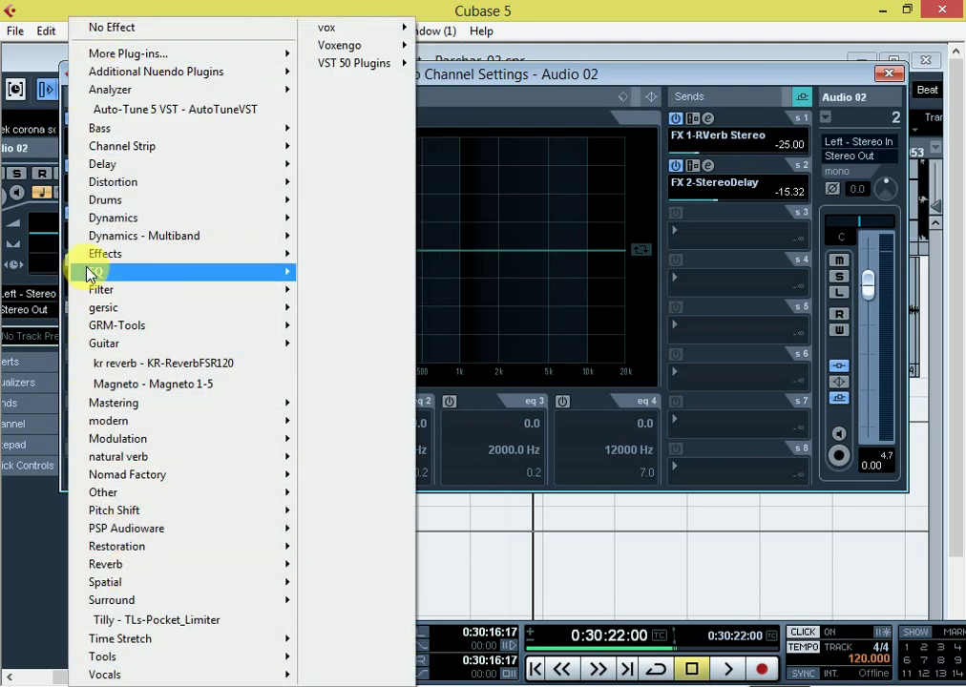
{"action": "mouse_move", "coordinate": [91, 271]}
{"action": "mouse_move", "coordinate": [353, 11]}
{"action": "left_click", "coordinate": [540, 16]}
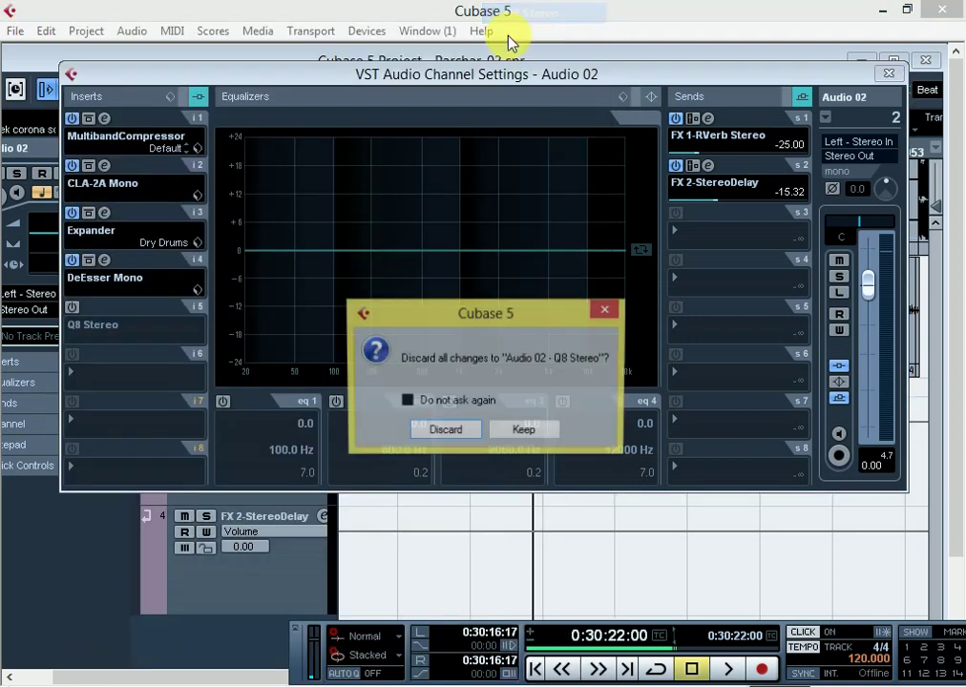
{"action": "left_click", "coordinate": [418, 431]}
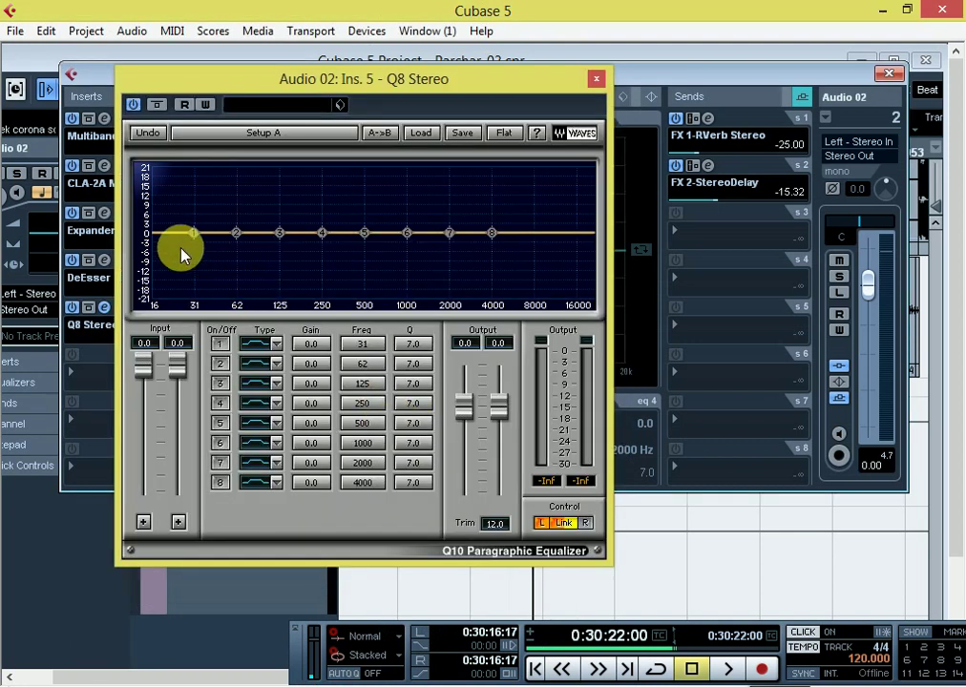
Cut Q8 band 1 by about 18 dB near 59 Hz, boost band 8 about 4.2 dB near 4967 Hz, and close both windows.
{"action": "left_click_drag", "start_coordinate": [194, 235], "coordinate": [230, 286]}
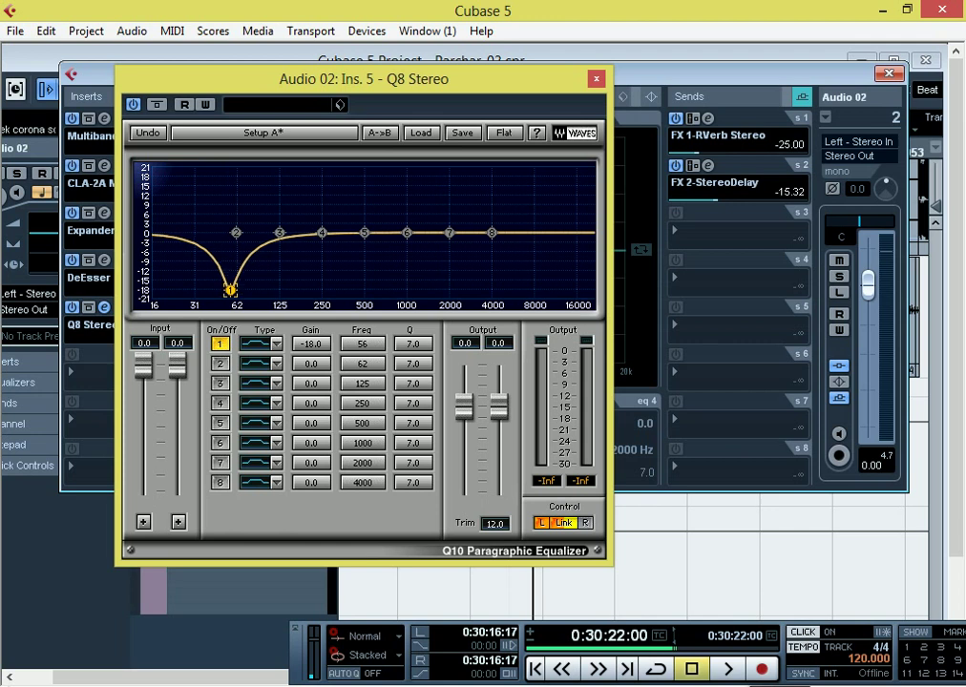
{"action": "left_click_drag", "start_coordinate": [491, 234], "coordinate": [500, 225]}
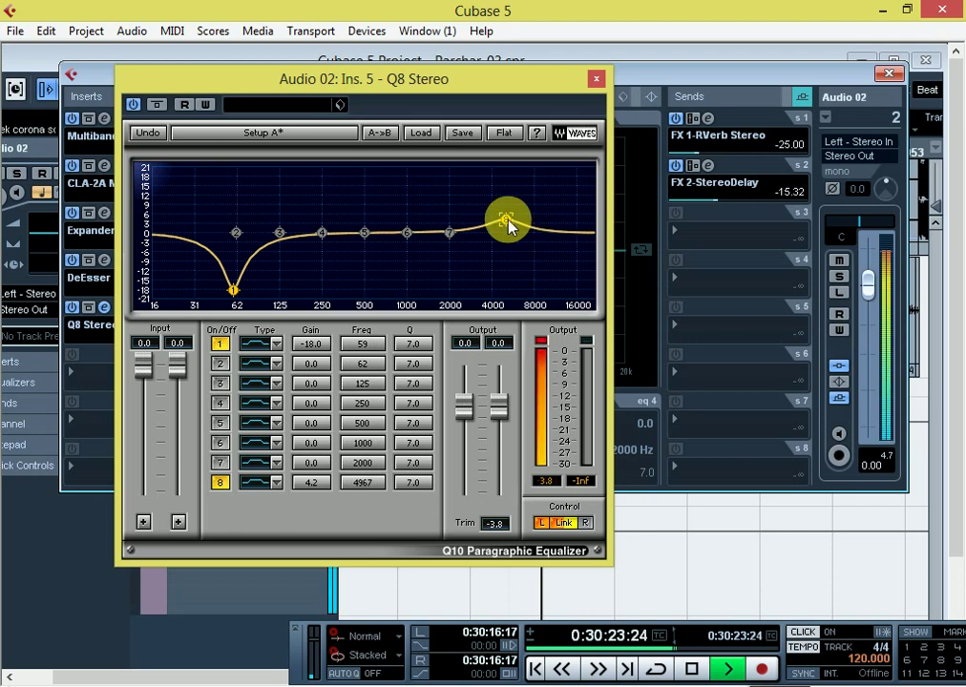
{"action": "left_click", "coordinate": [594, 81]}
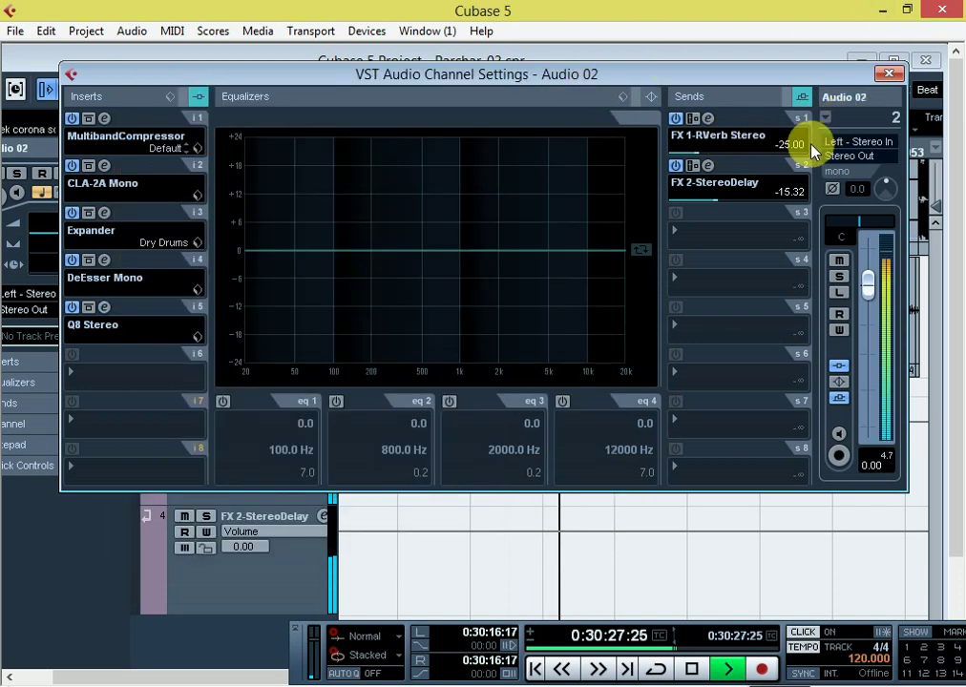
{"action": "left_click", "coordinate": [888, 74]}
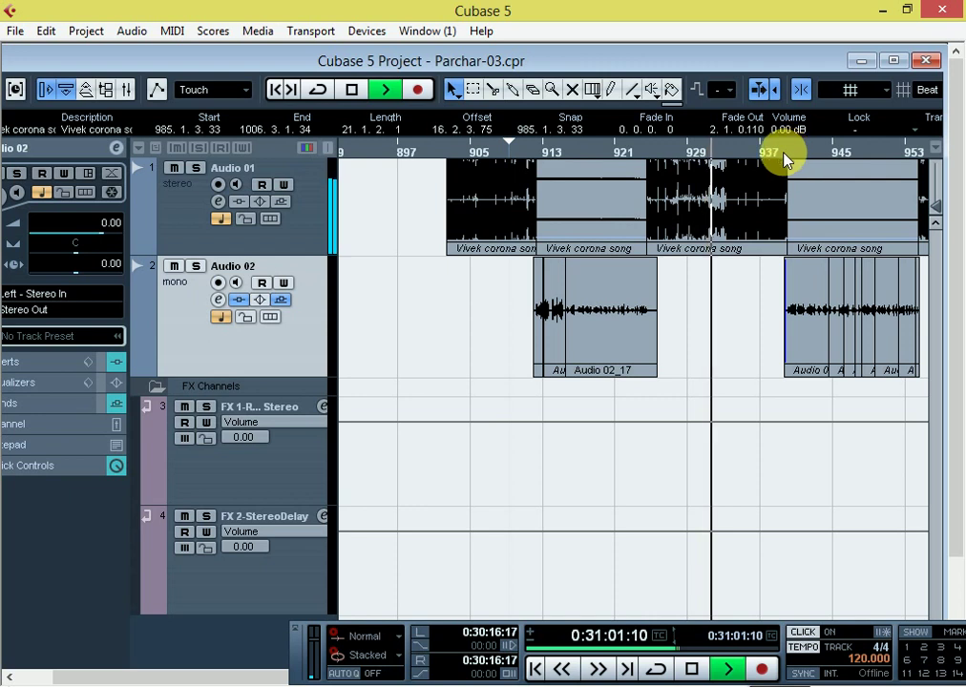
Play the project from about bar 940 and examine how the processed Audio 02 voice clips sound over the lowered song.
{"action": "left_click", "coordinate": [783, 153]}
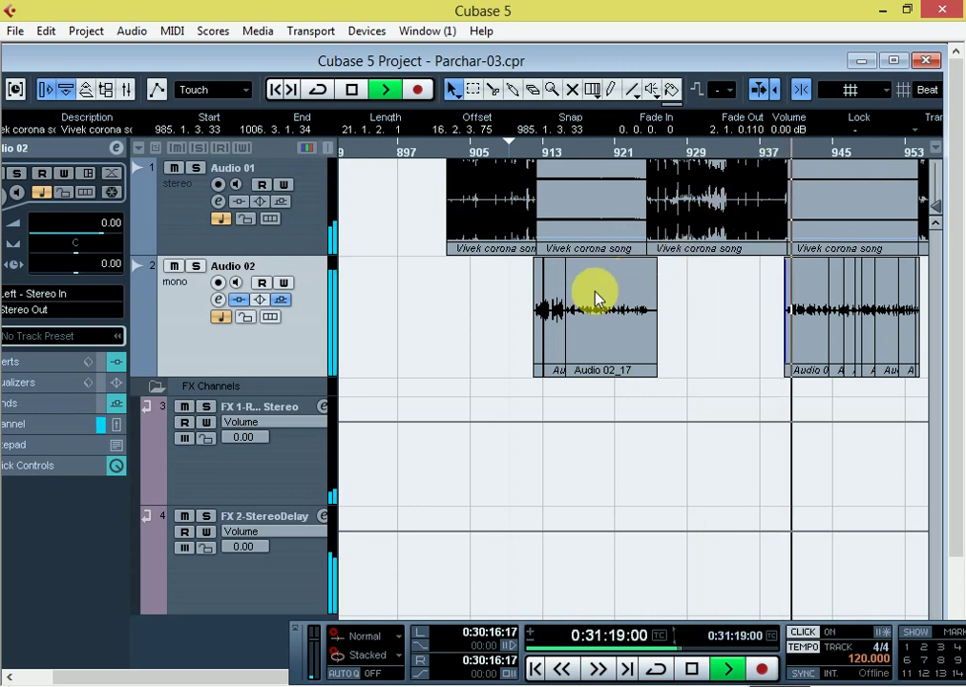
{"action": "key", "text": "g"}
{"action": "key", "text": "g"}
{"action": "key", "text": "g"}
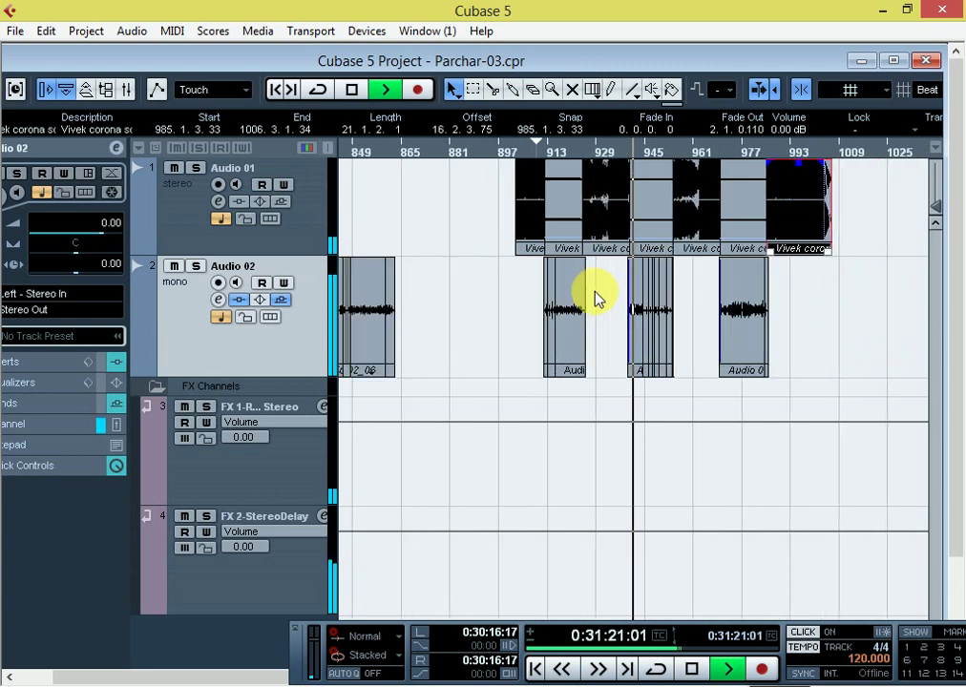
{"action": "key", "text": "h"}
{"action": "key", "text": "h"}
{"action": "key", "text": "h"}
{"action": "key", "text": "h"}
{"action": "key", "text": "h"}
{"action": "key", "text": "h"}
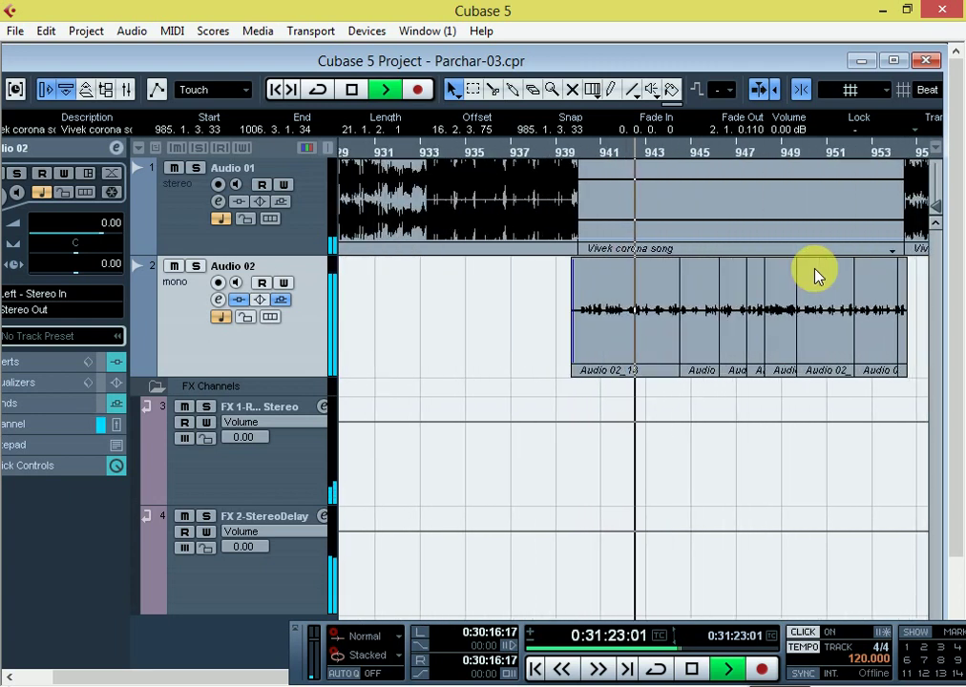
{"action": "key", "text": "h"}
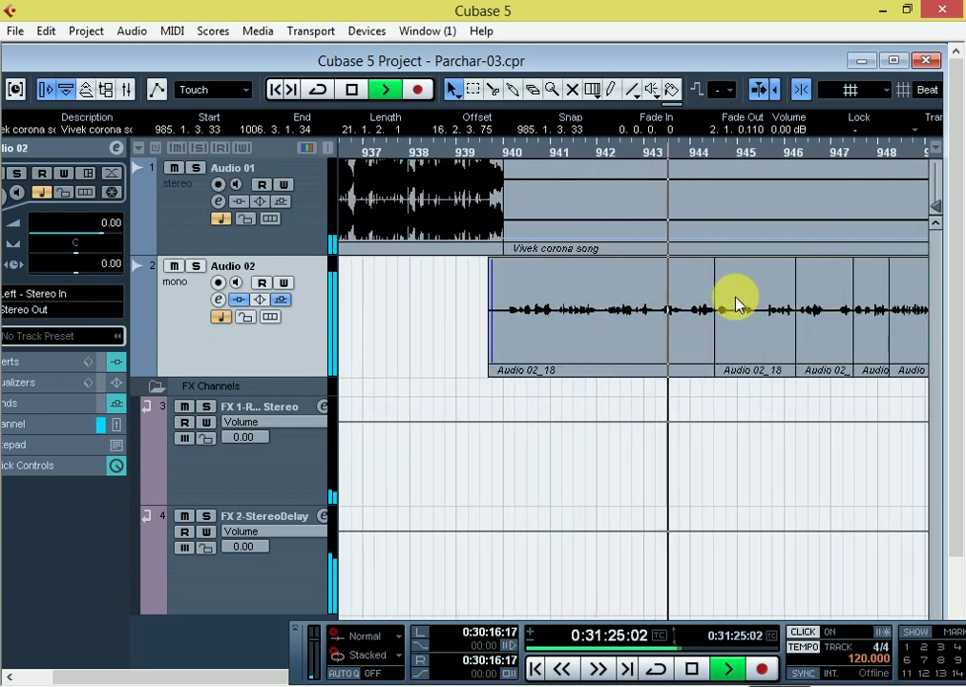
{"action": "key", "text": "g"}
{"action": "key", "text": "g"}
{"action": "key", "text": "g"}
{"action": "key", "text": "g"}
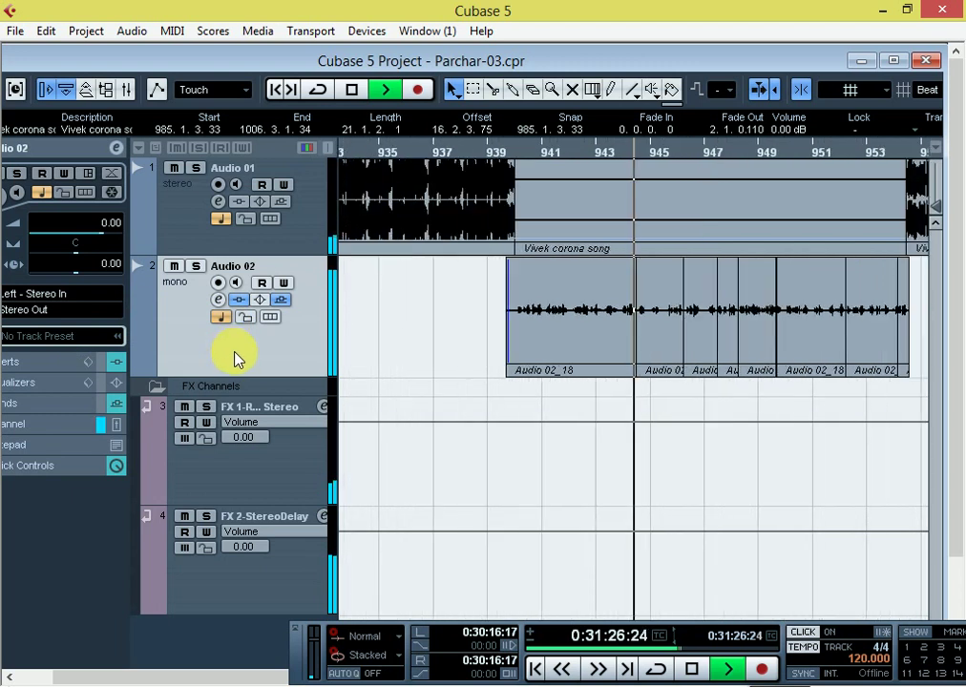
{"action": "key", "text": "g"}
{"action": "key", "text": "g"}
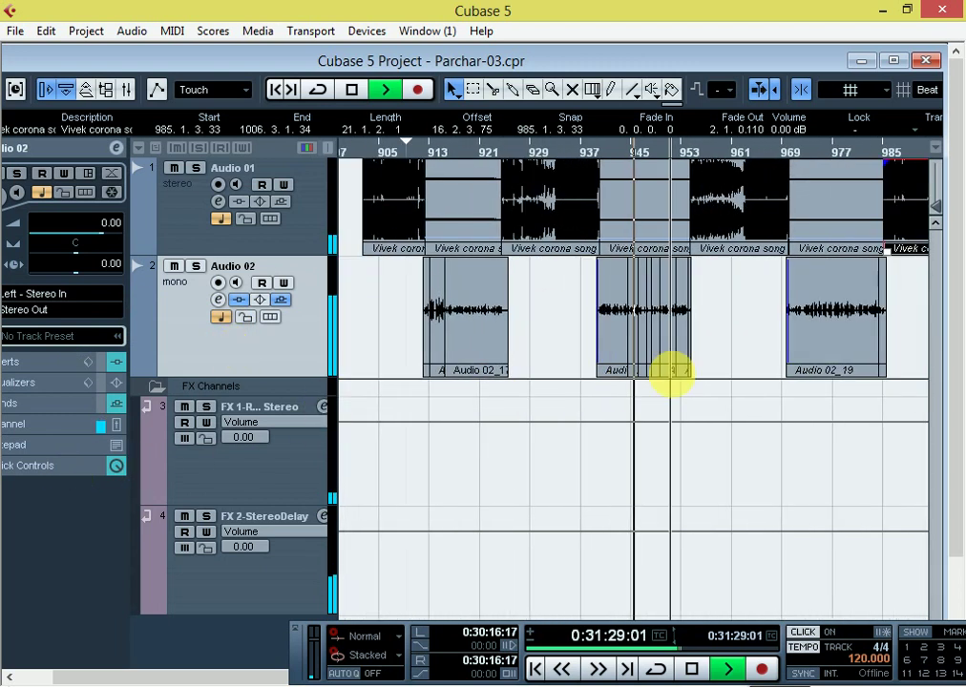
{"action": "key", "text": "h"}
{"action": "key", "text": "h"}
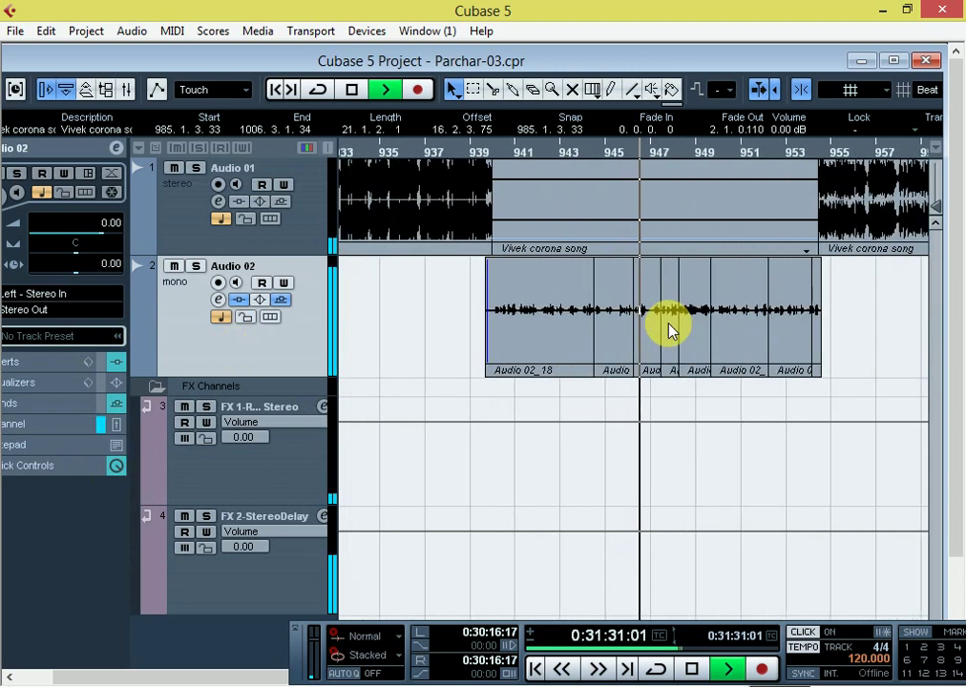
{"action": "key", "text": "g"}
{"action": "key", "text": "h"}
{"action": "key", "text": "h"}
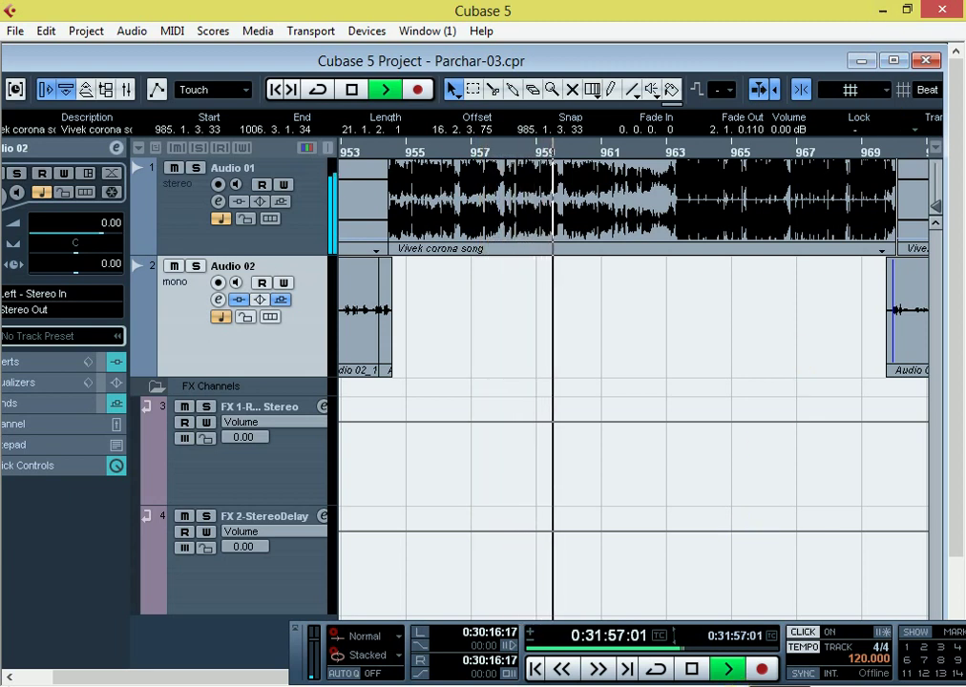
Stop the project's playback.
{"action": "key", "text": "F2"}
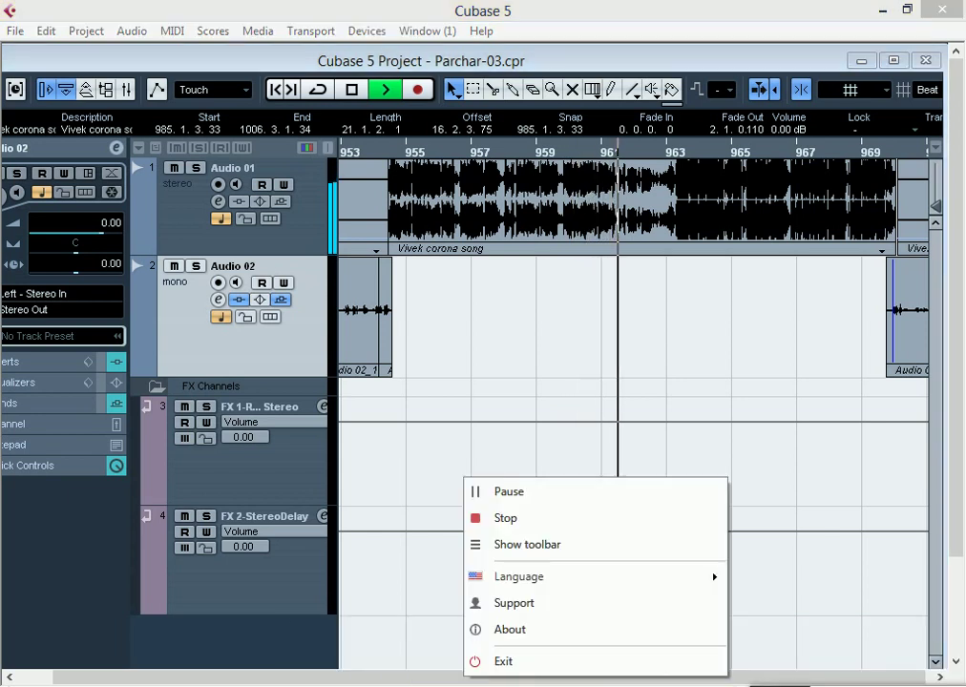
{"action": "left_click", "coordinate": [580, 403]}
{"action": "left_click", "coordinate": [691, 668]}
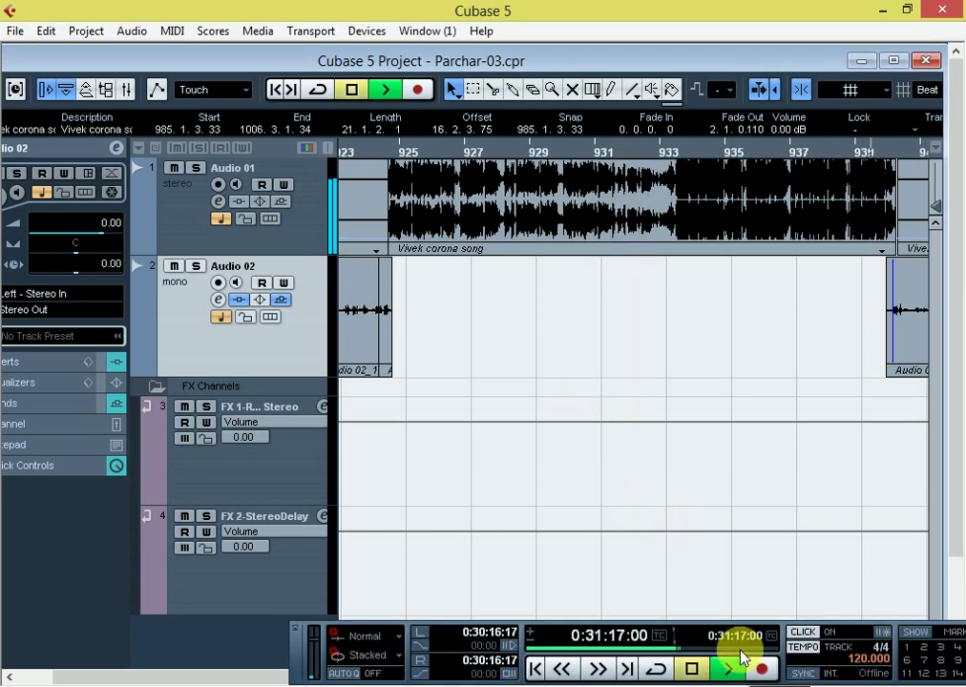
{"action": "key", "text": "F2"}
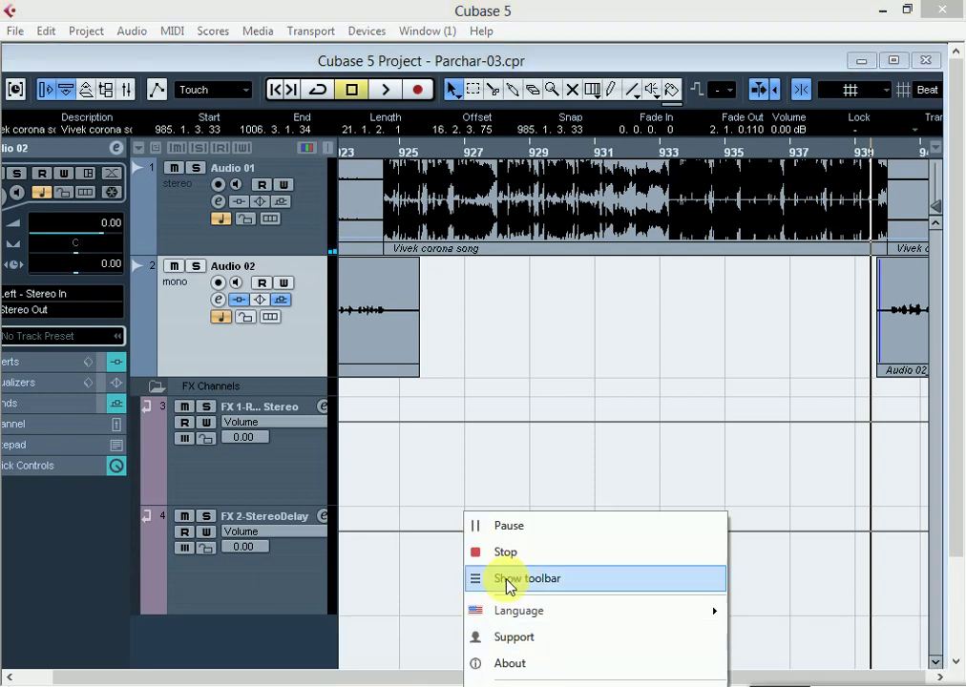